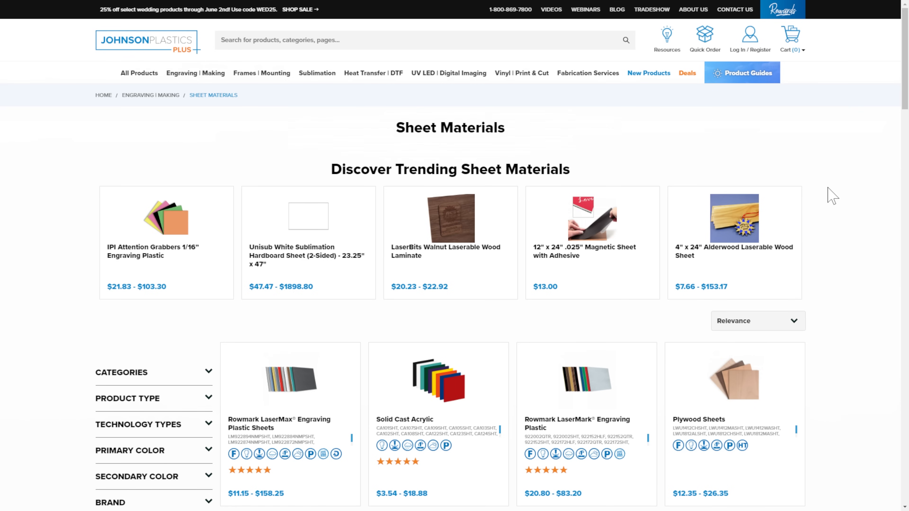
- Look through the product listing on the Sheet Materials page
scroll(833, 196, down, 8)
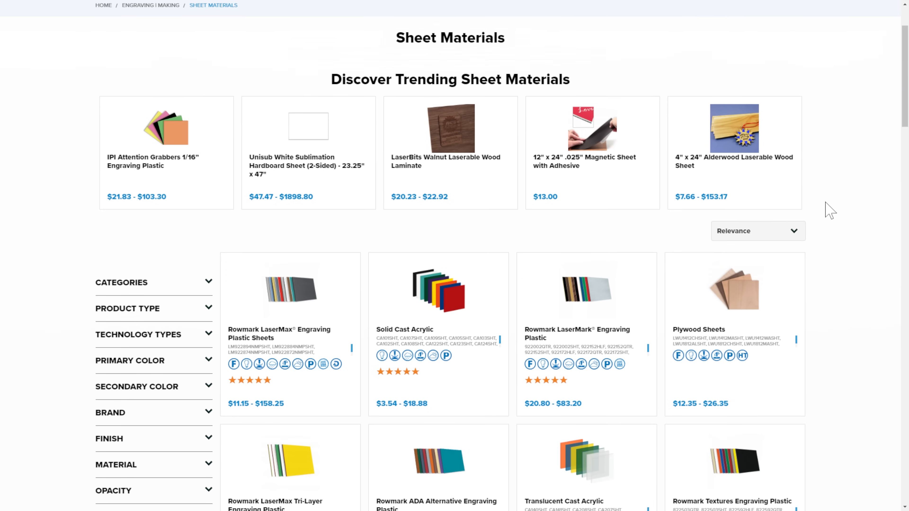
scroll(824, 215, down, 9)
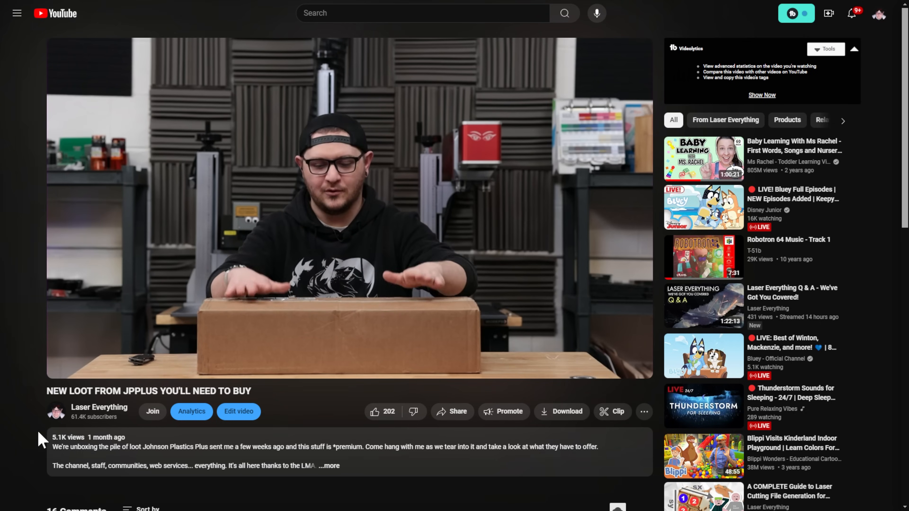
- On YouTube, expand the description of the Johnson Plastics Plus unboxing video and highlight the line with the 15% discount code
click(49, 441)
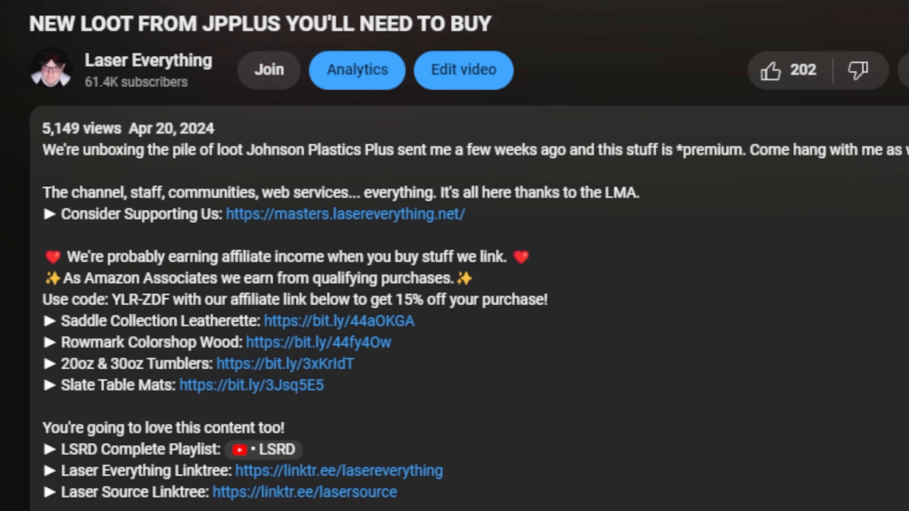
drag(548, 301, 41, 305)
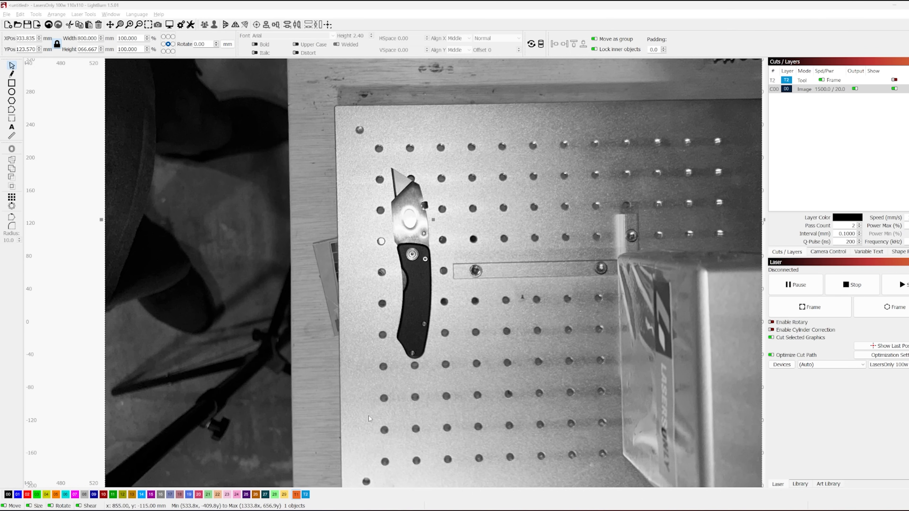
- In LightBurn, trace a rough closed outline of straight lines around the knife's black handle on the T1 tool layer
scroll(370, 419, up, 5)
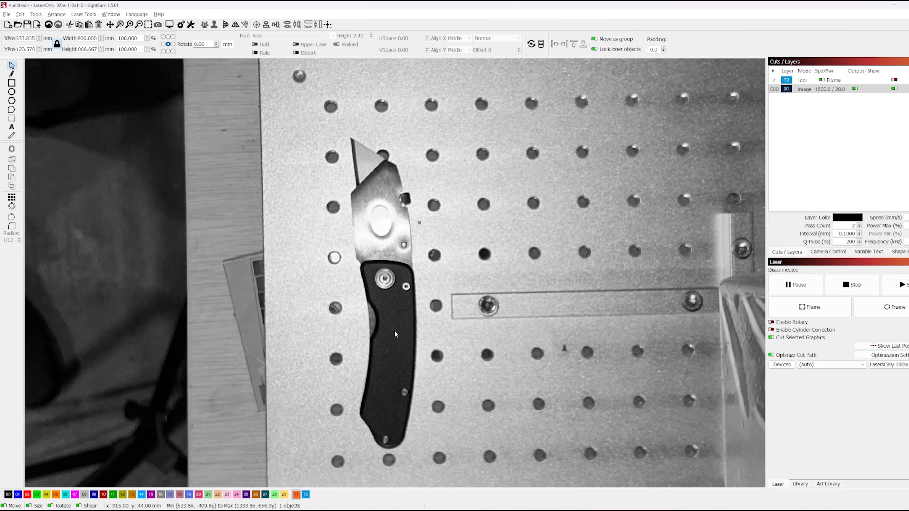
drag(395, 334, 393, 320)
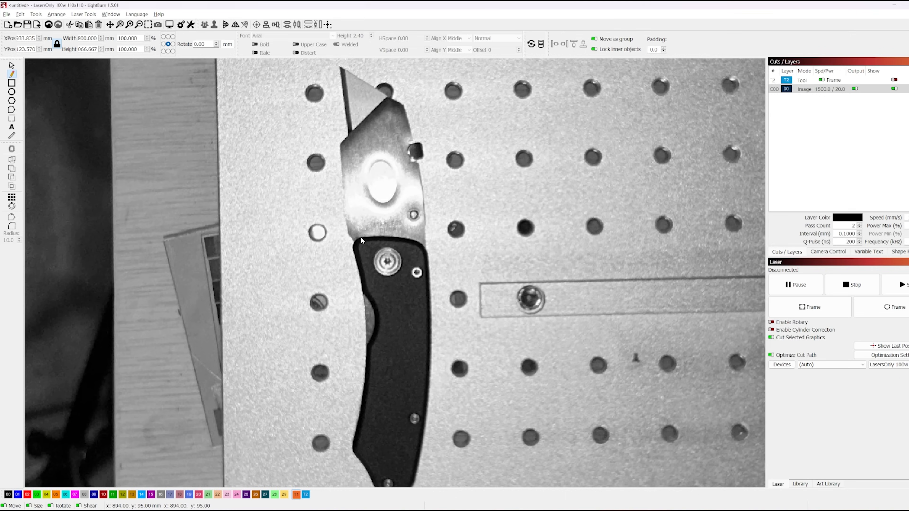
click(361, 237)
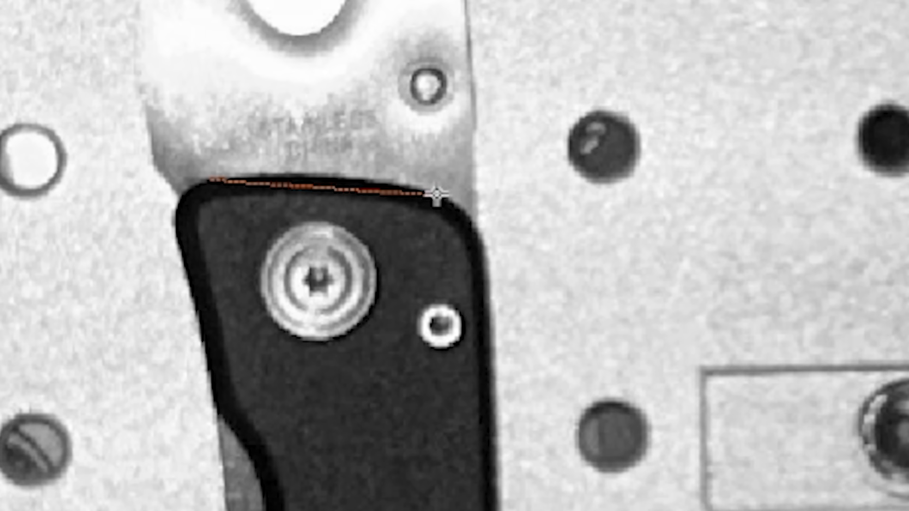
click(416, 241)
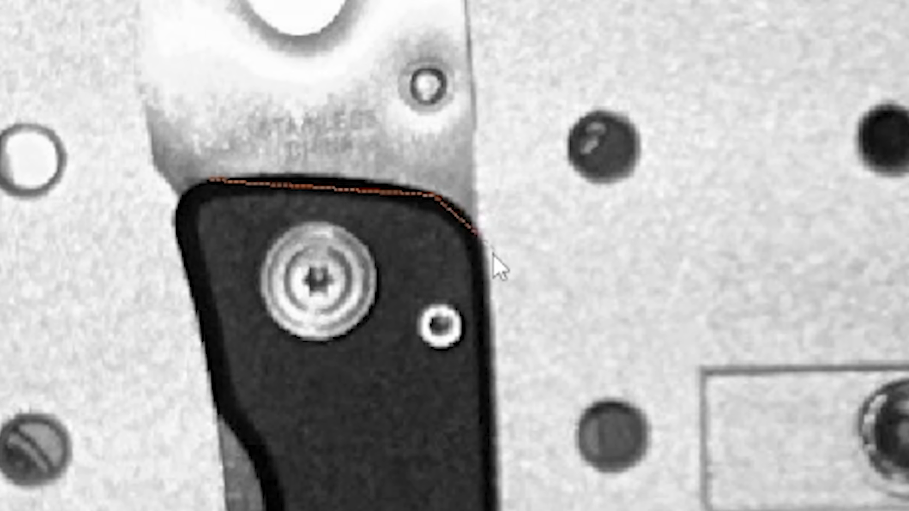
click(485, 265)
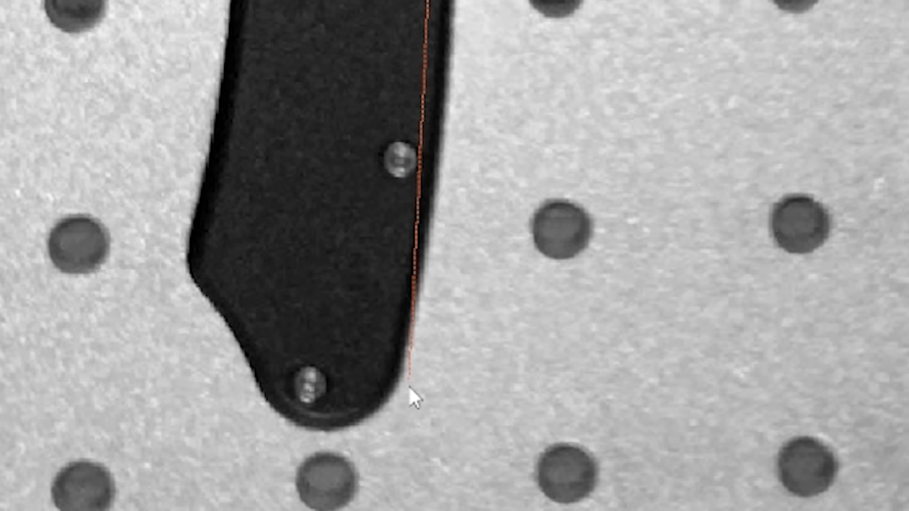
click(403, 380)
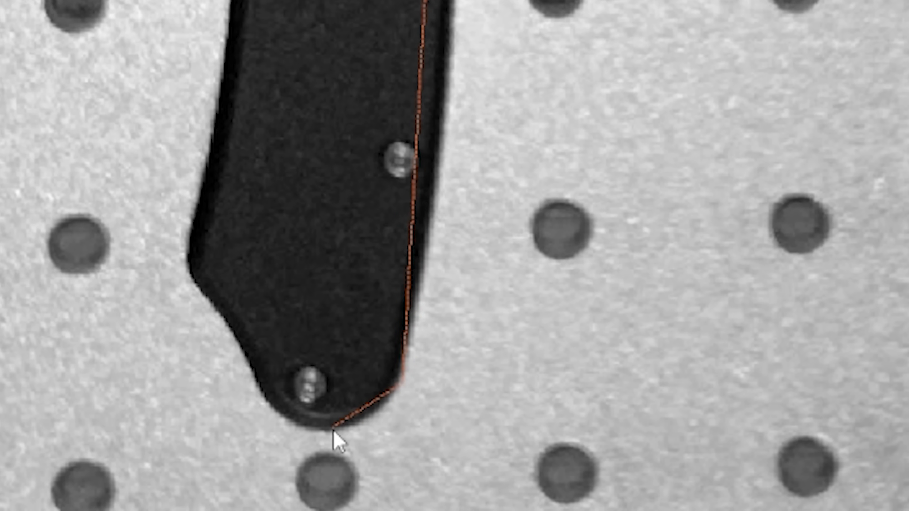
click(331, 430)
click(266, 400)
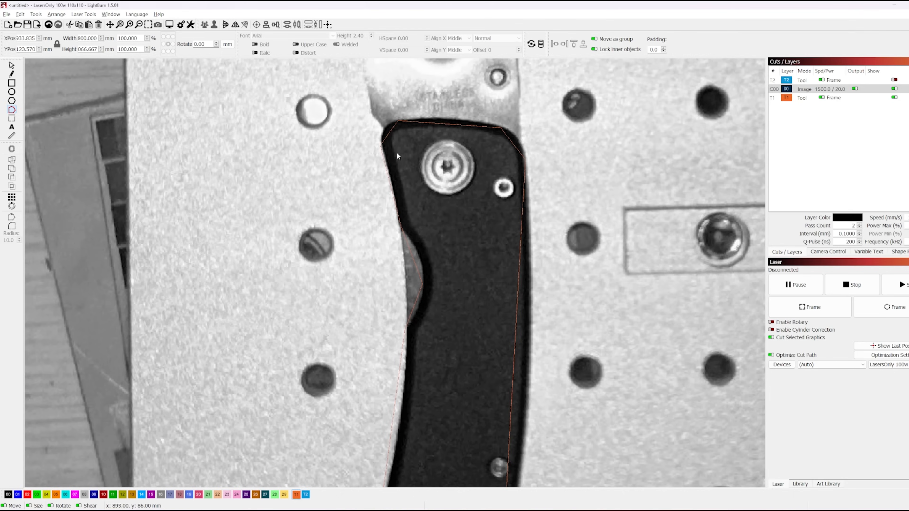
- Bend the outline's segments around the handle's upper end into curves and move the upper-left corner node onto the handle edge
scroll(396, 152, up, 3)
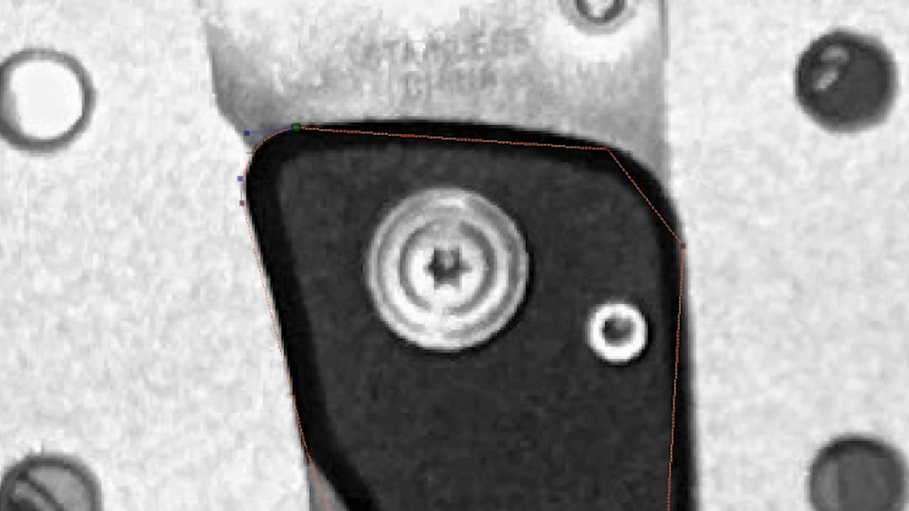
scroll(280, 266, up, 5)
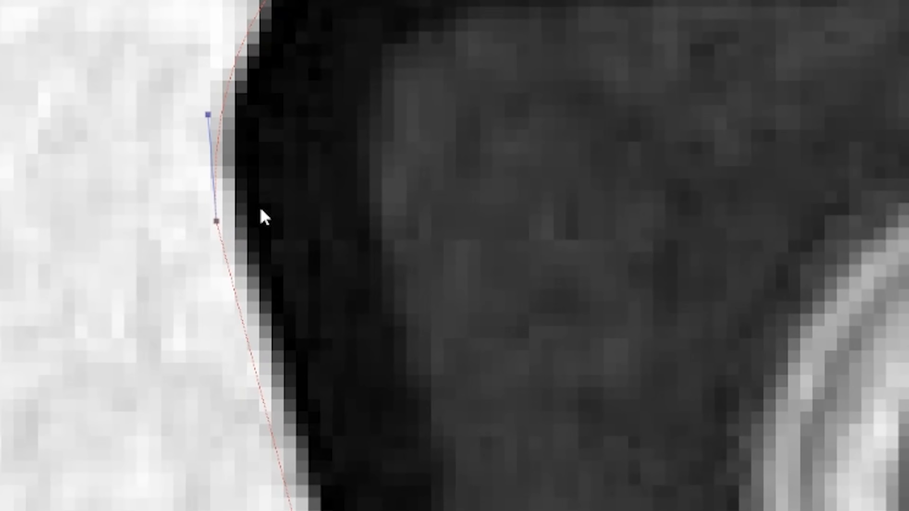
drag(217, 221, 228, 216)
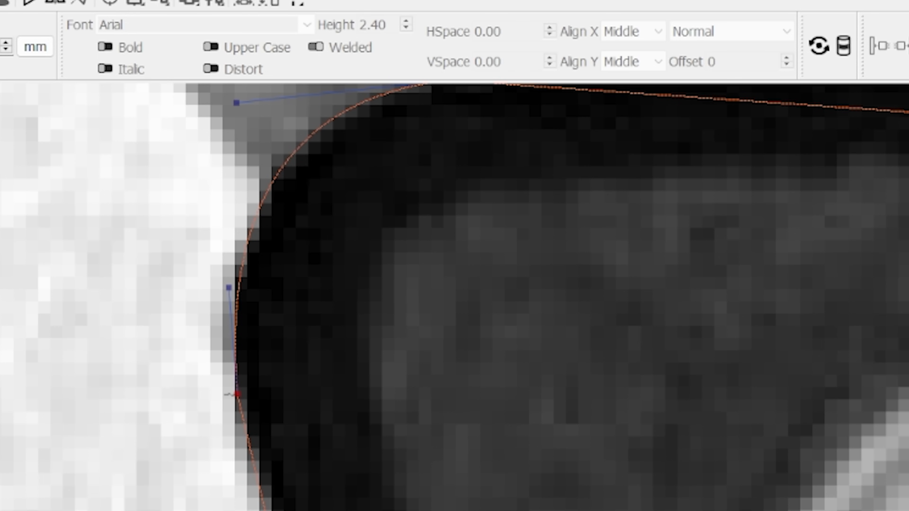
drag(469, 443, 117, 510)
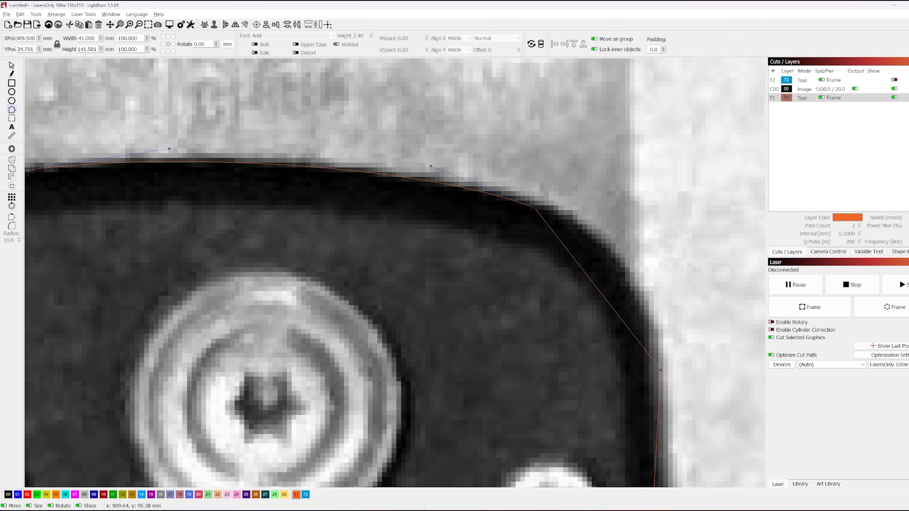
drag(260, 234, 172, 226)
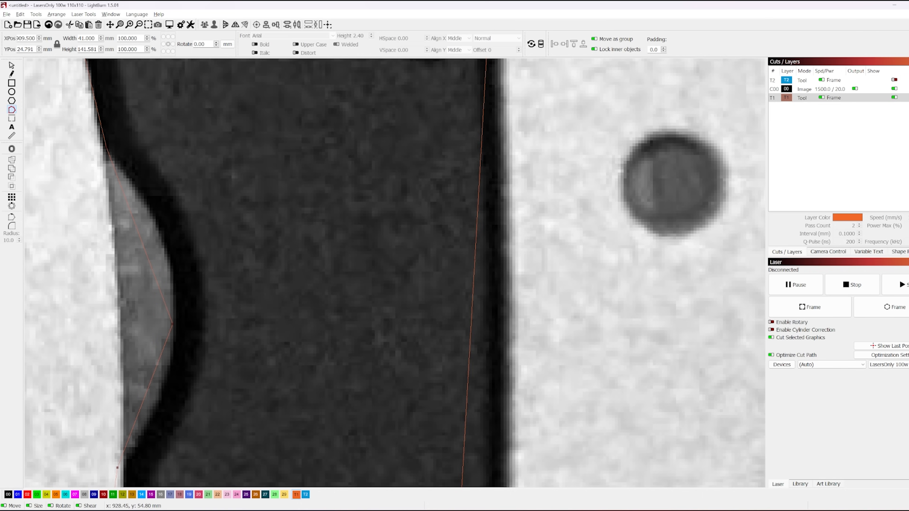
- Insert a midpoint node on the outline's long right side and fit that side to the handle's curved edge
drag(521, 277, 544, 301)
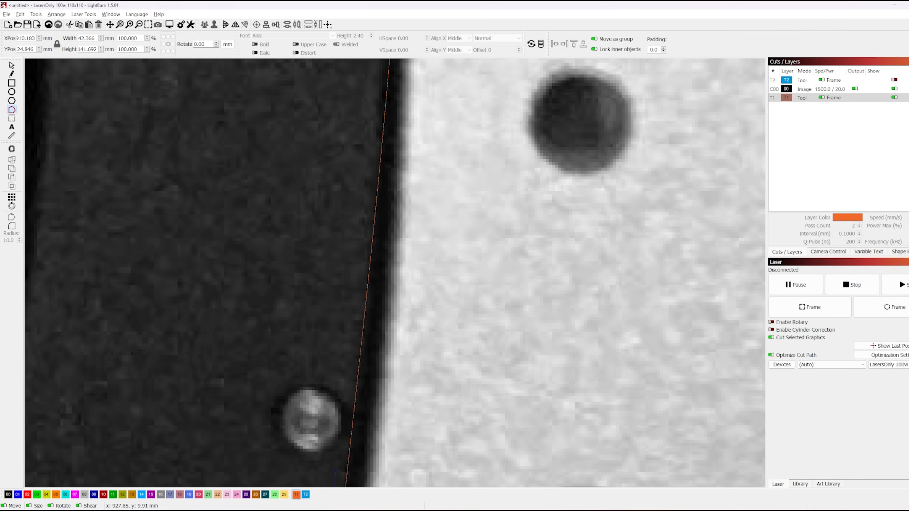
key(ctrl+i)
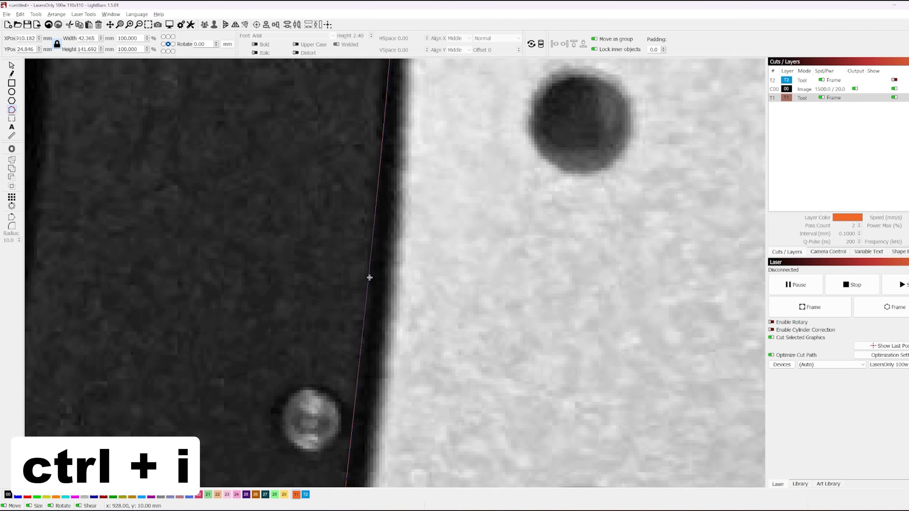
drag(370, 278, 393, 285)
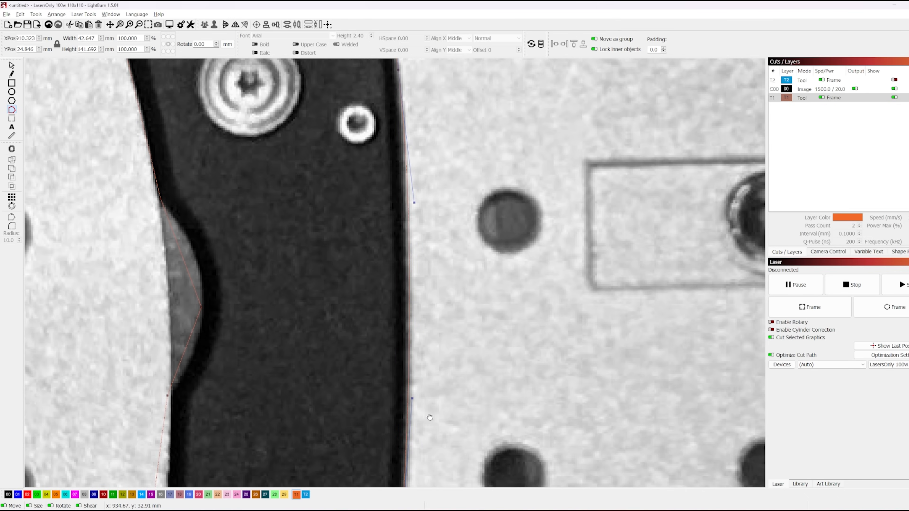
- Bend the outline's segments around the handle's bottom end into curves that follow its rounded edge
drag(431, 418, 462, 274)
scroll(445, 376, up, 2)
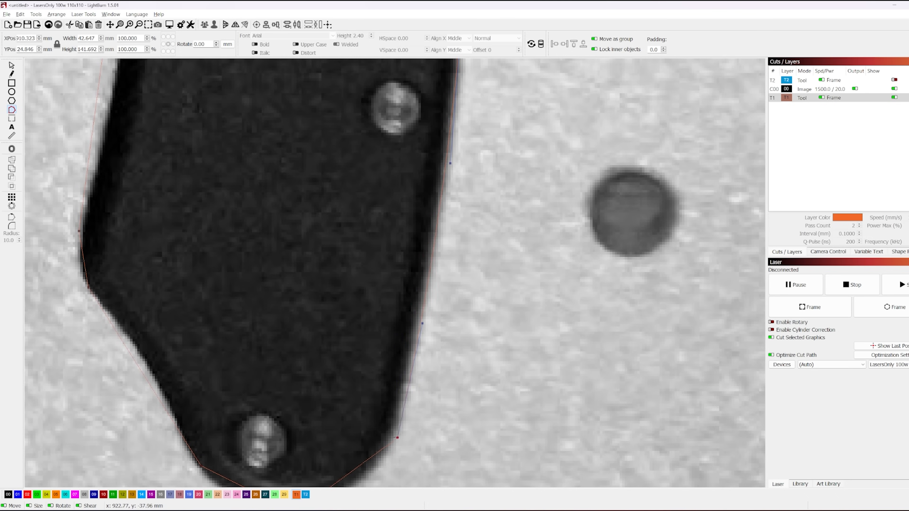
drag(349, 474, 361, 486)
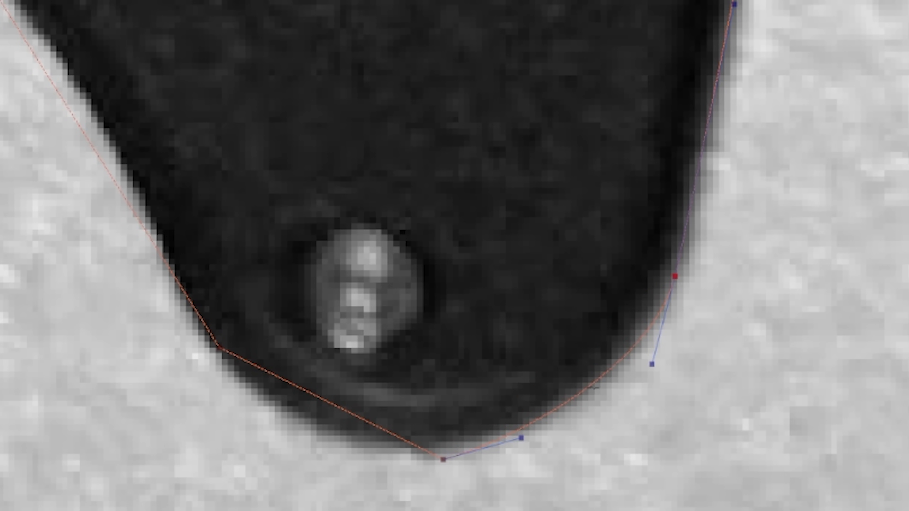
drag(594, 388, 599, 387)
drag(345, 411, 317, 429)
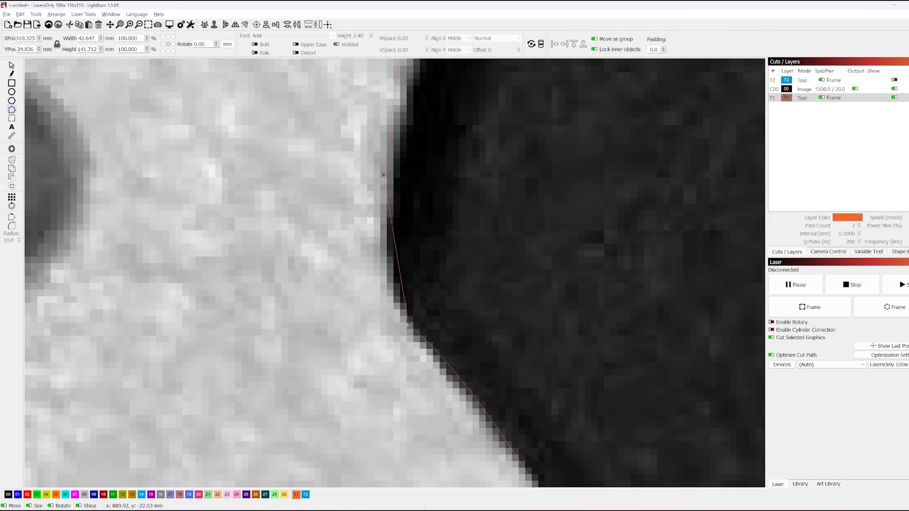
- Adjust the outline at the handle's lower-left corner, add a midpoint node on the left side above it, and fit it to the edge
drag(404, 326, 397, 322)
scroll(393, 276, down, 4)
drag(394, 276, 366, 321)
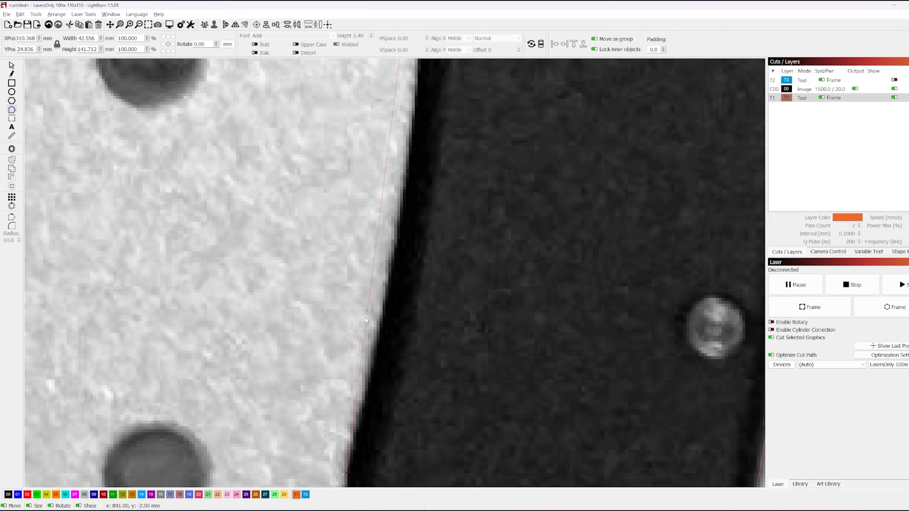
key(ctrl+i)
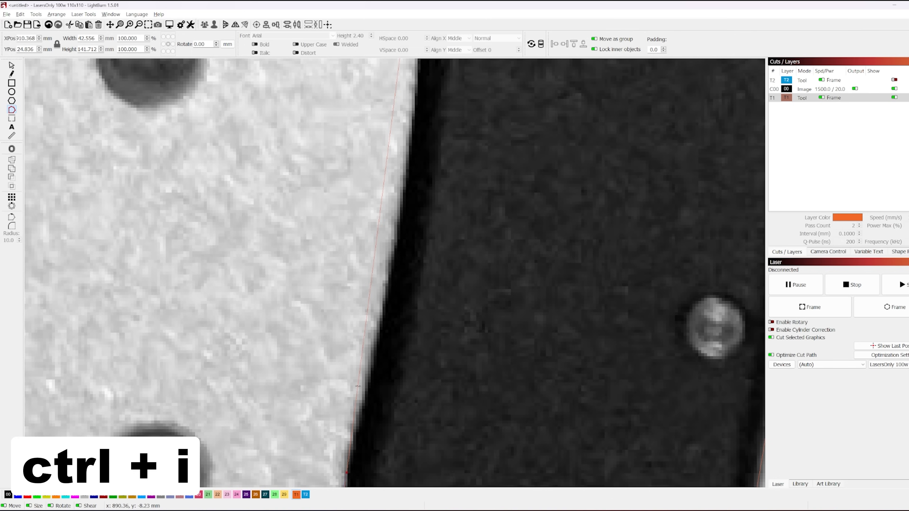
drag(358, 385, 368, 387)
drag(355, 427, 365, 401)
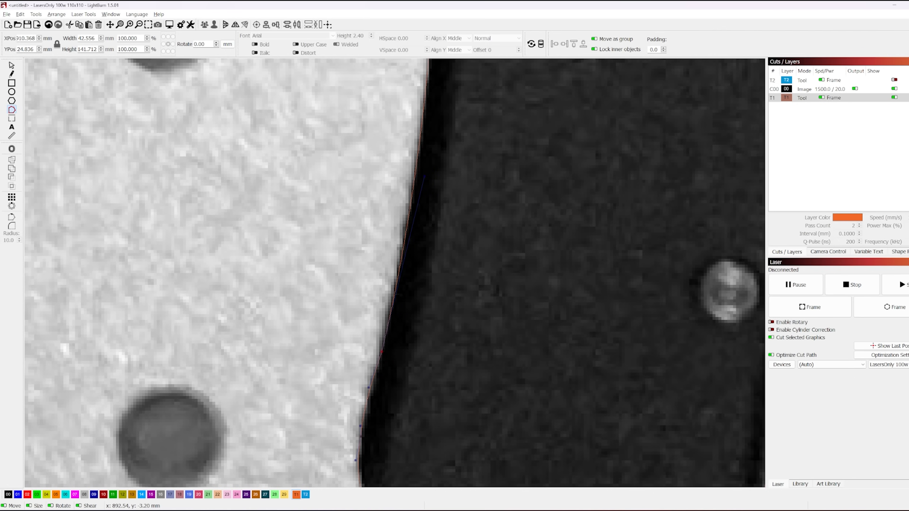
- Curve the outline's segments around the finger recess on the handle's left side to match its edge
drag(441, 65, 361, 480)
drag(408, 199, 392, 315)
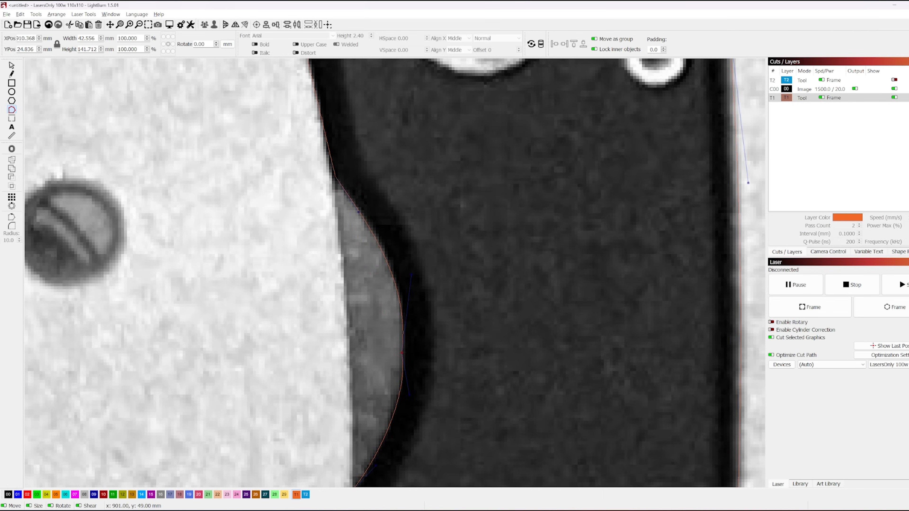
drag(388, 430, 375, 357)
drag(449, 155, 521, 394)
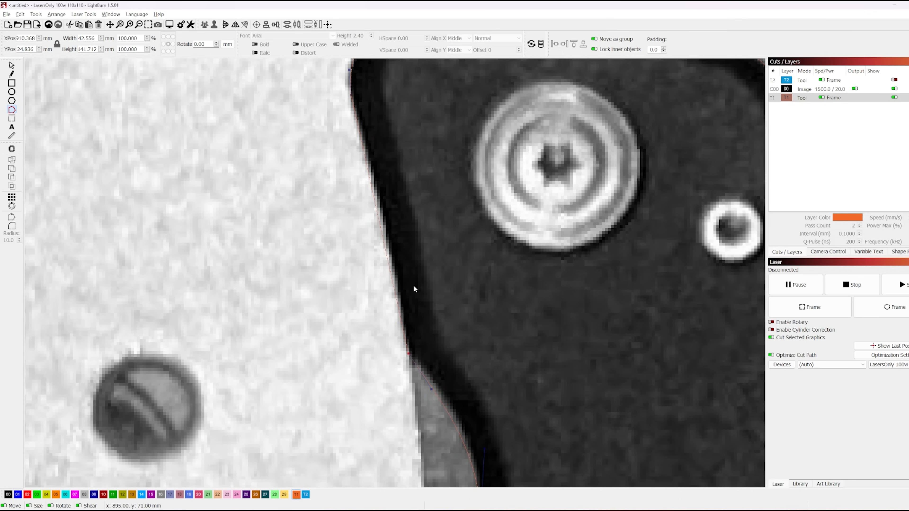
- Draw a circle centred on the large pivot screw near the handle's upper end, just enclosing the screw's outer edge
scroll(415, 289, down, 5)
drag(449, 239, 481, 242)
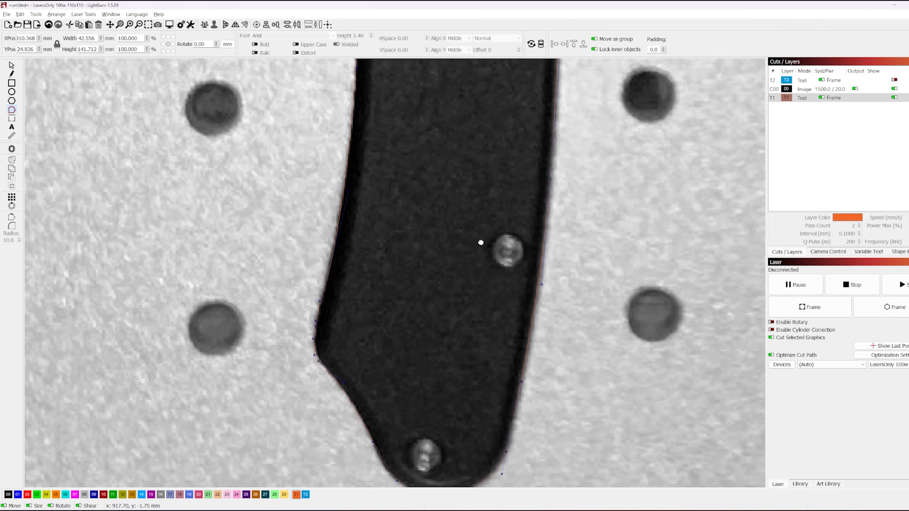
drag(486, 384, 406, 464)
click(11, 91)
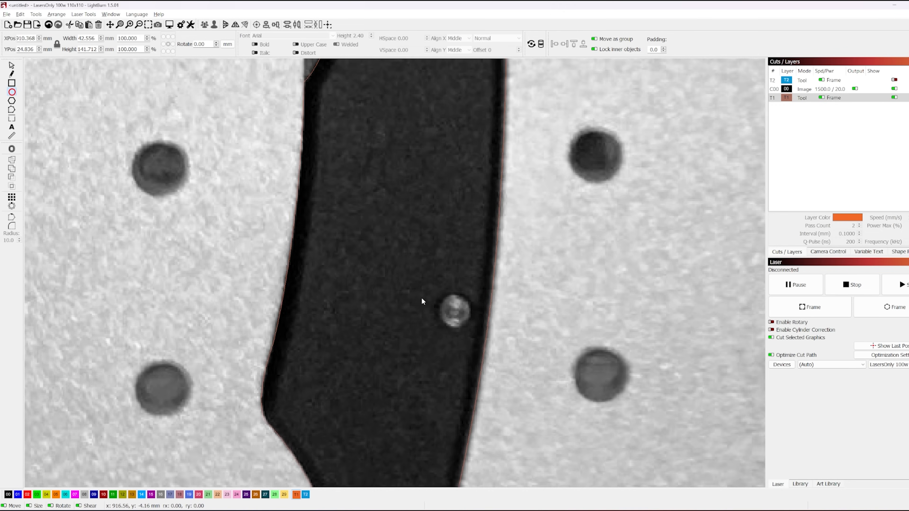
drag(429, 201, 381, 432)
drag(368, 188, 341, 405)
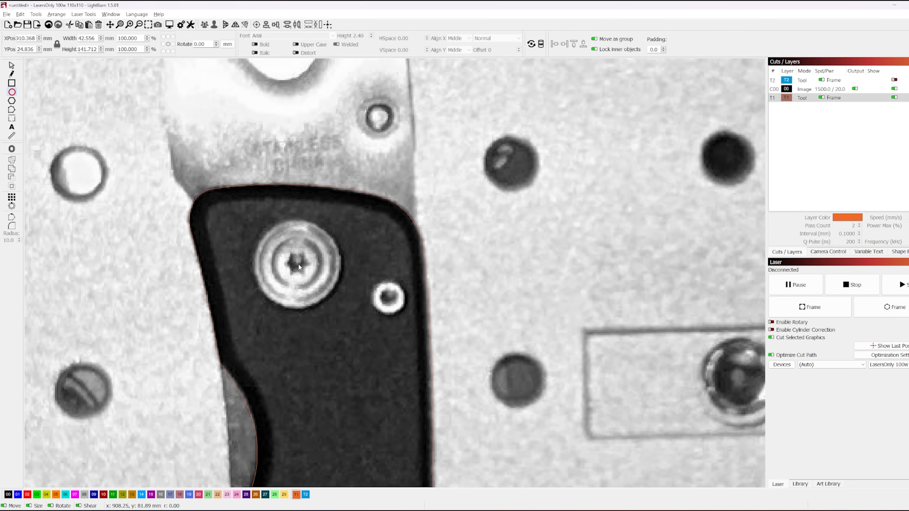
drag(296, 263, 324, 287)
drag(527, 342, 535, 394)
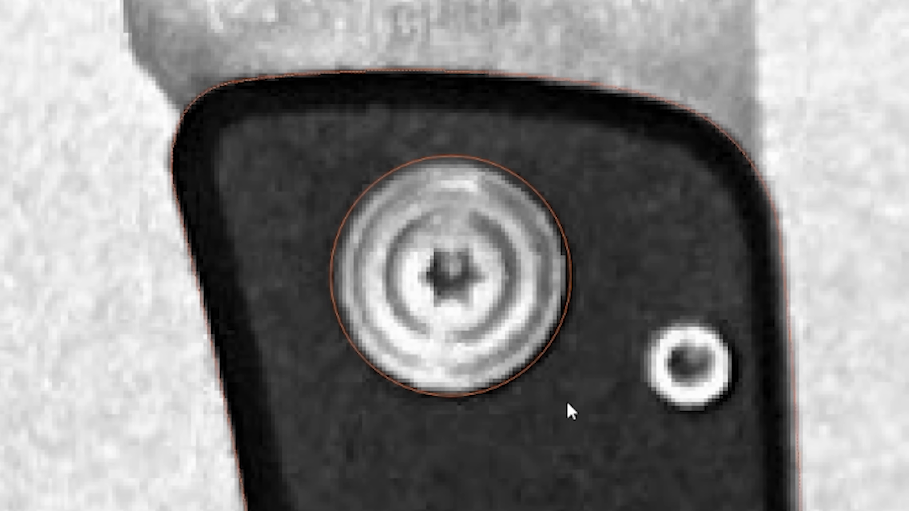
- Draw a circle about 6 mm in diameter around the small screw on the handle's lower right side and a matching one around the bottom screw
drag(572, 410, 566, 337)
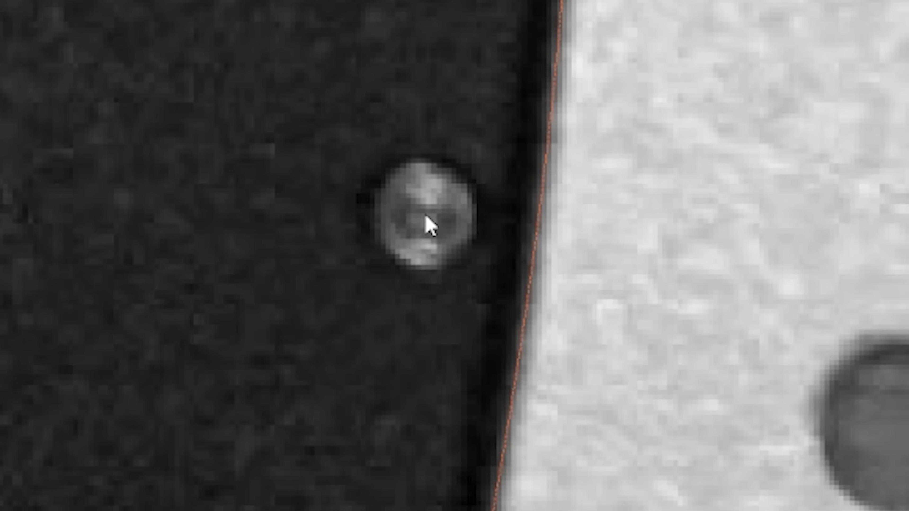
click(426, 216)
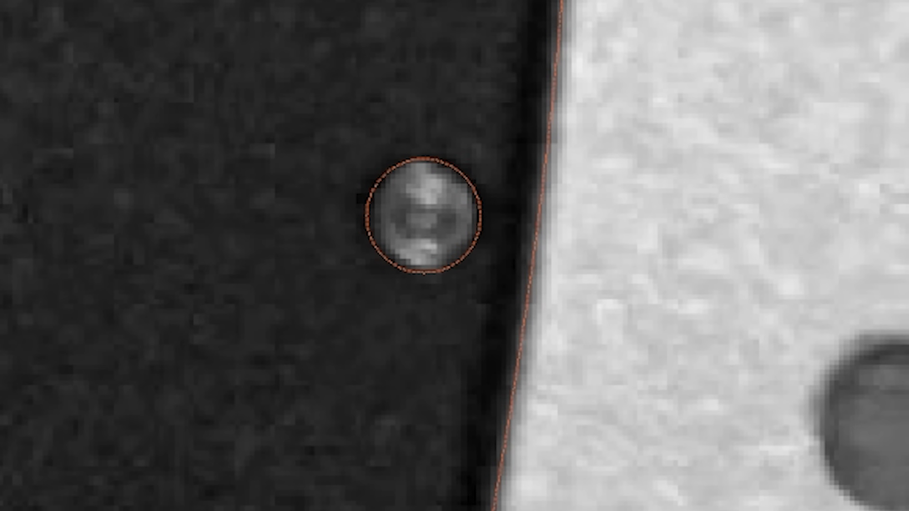
key(ctrl+Right)
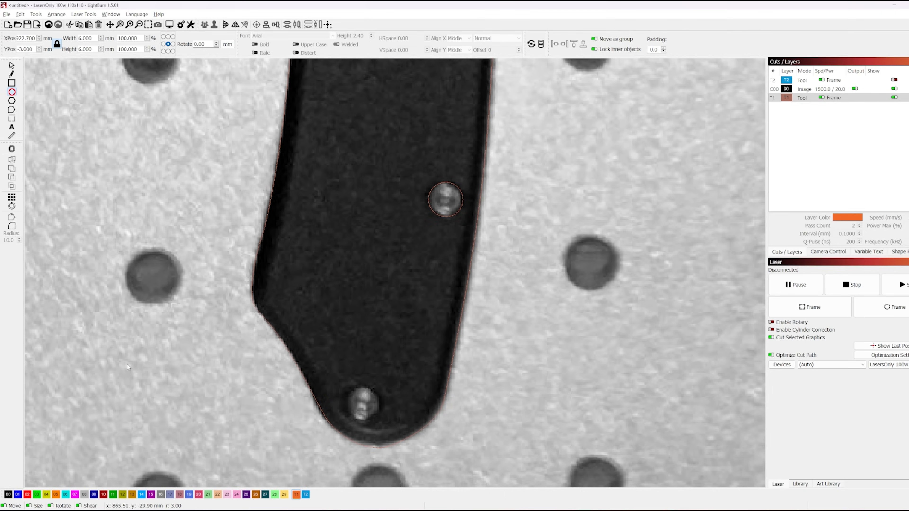
drag(361, 400, 377, 408)
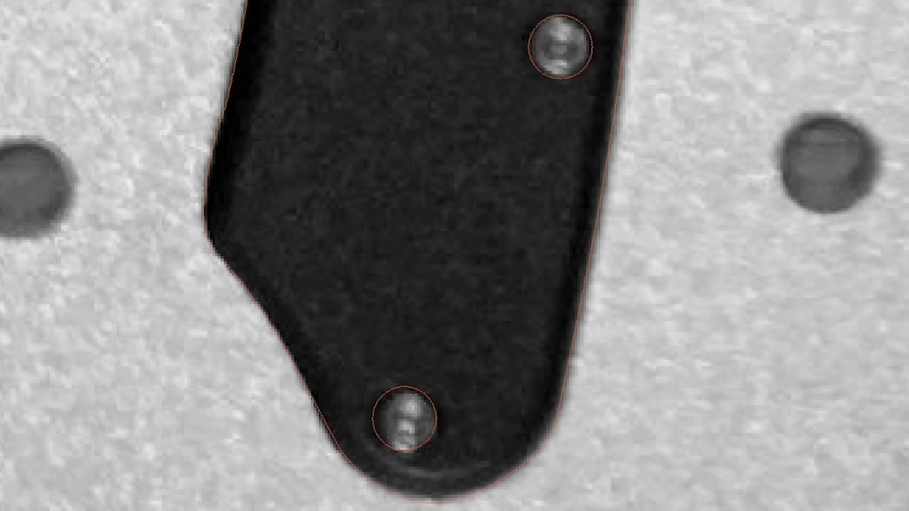
- Select the camera image behind the traced knife handle and delete it
key(ctrl+Down)
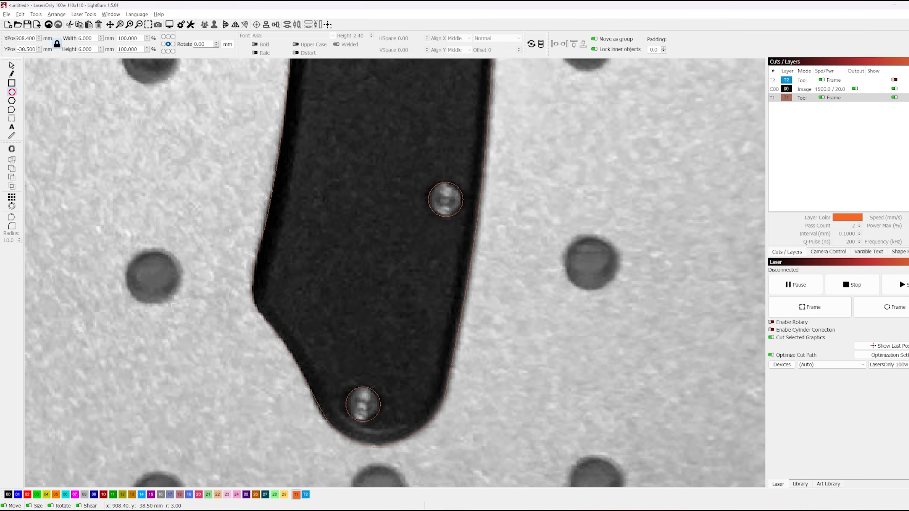
scroll(365, 318, down, 2)
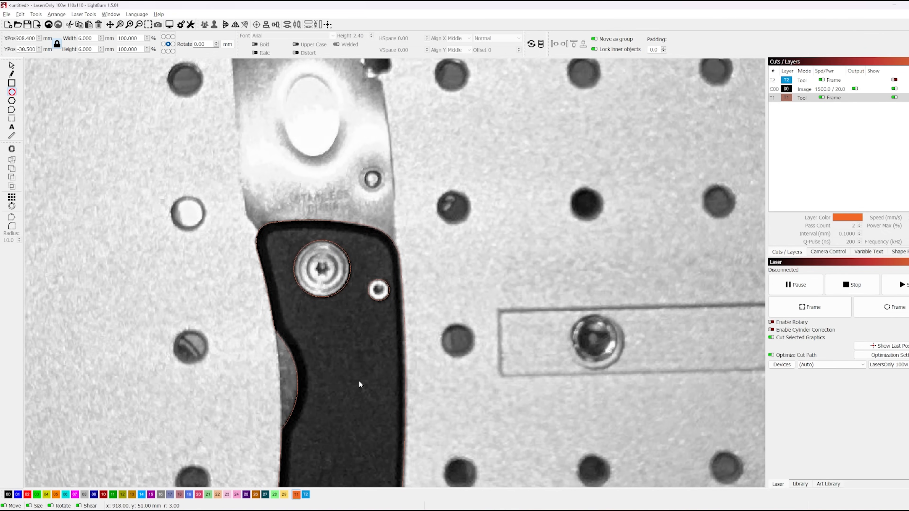
scroll(360, 384, down, 5)
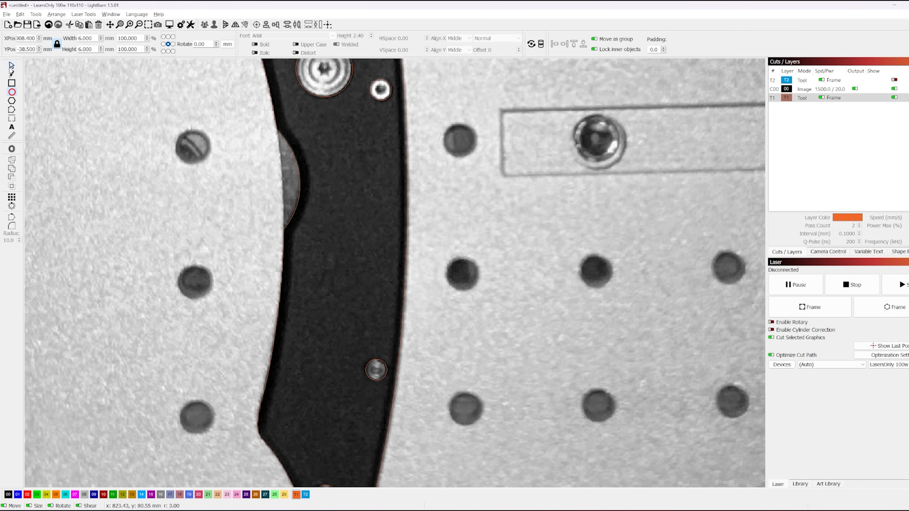
key(Escape)
click(438, 239)
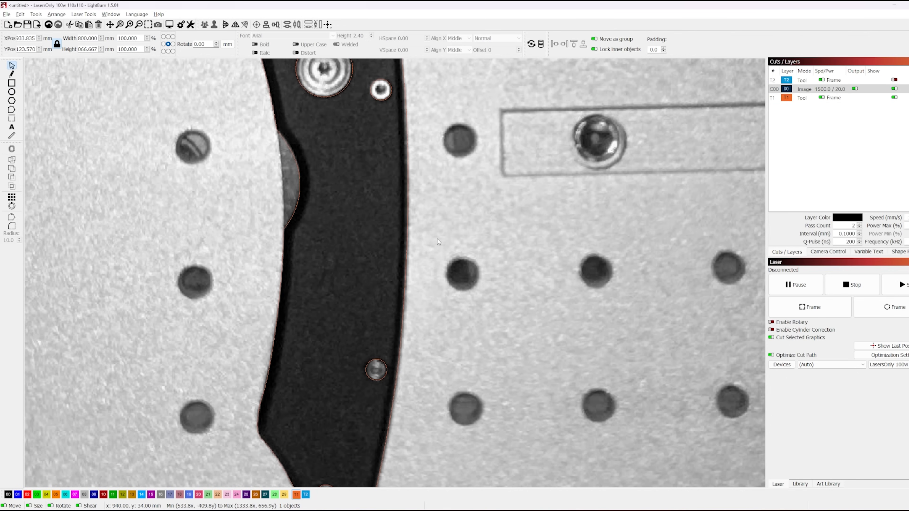
scroll(371, 220, down, 3)
drag(350, 146, 320, 364)
scroll(346, 223, up, 2)
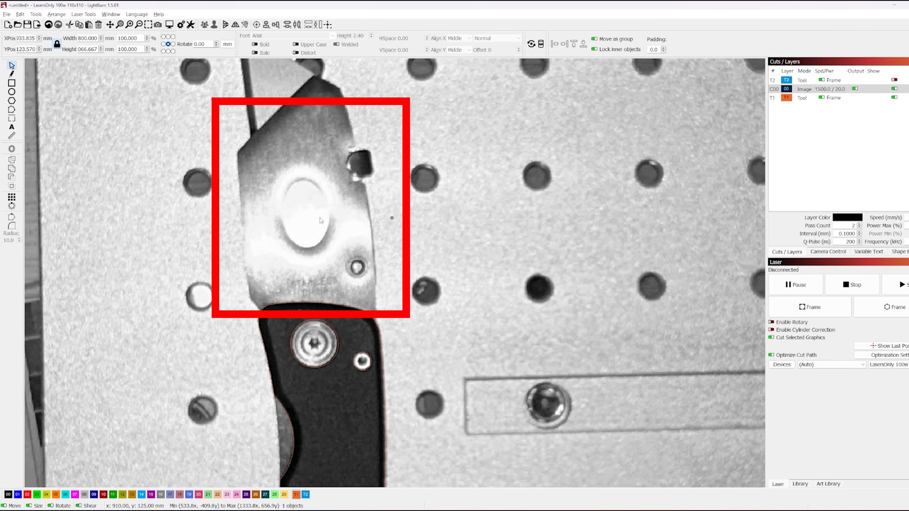
drag(268, 140, 286, 242)
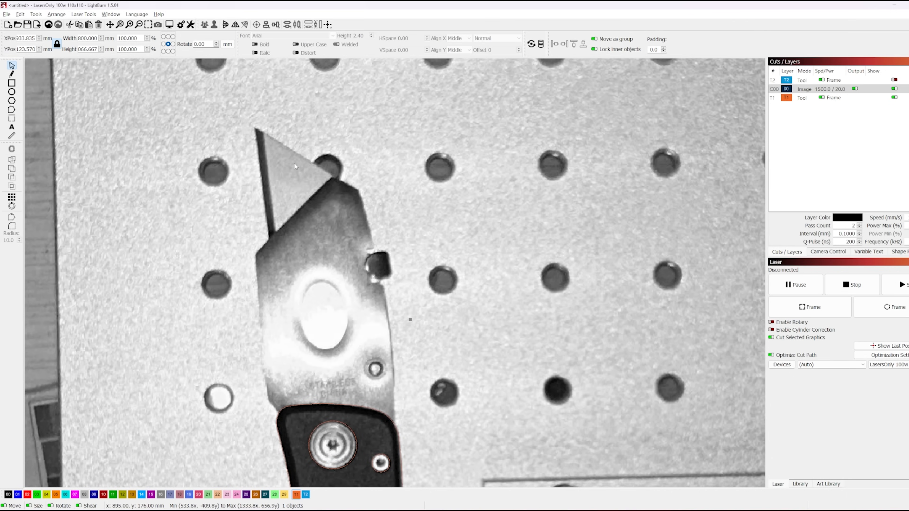
scroll(341, 394, down, 10)
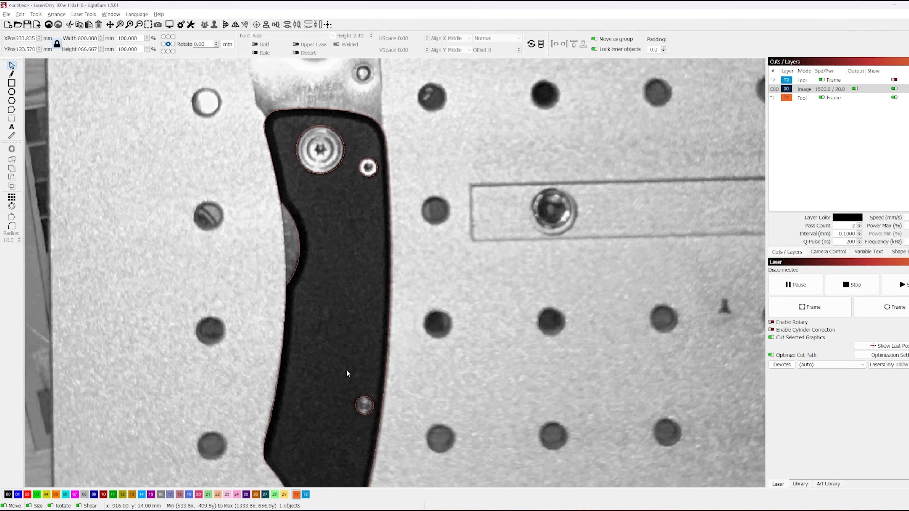
drag(347, 371, 360, 344)
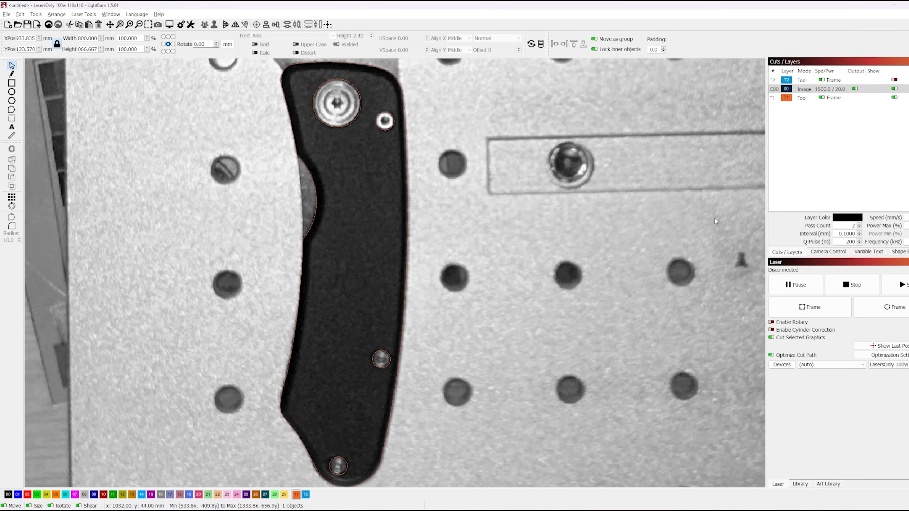
scroll(536, 193, down, 3)
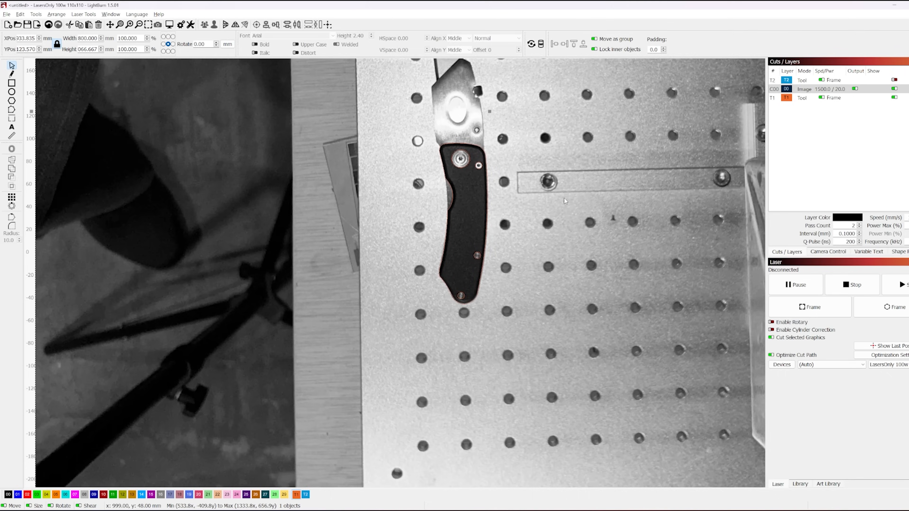
key(Delete)
- Group the traced handle outline with all its screw circles
scroll(509, 238, up, 2)
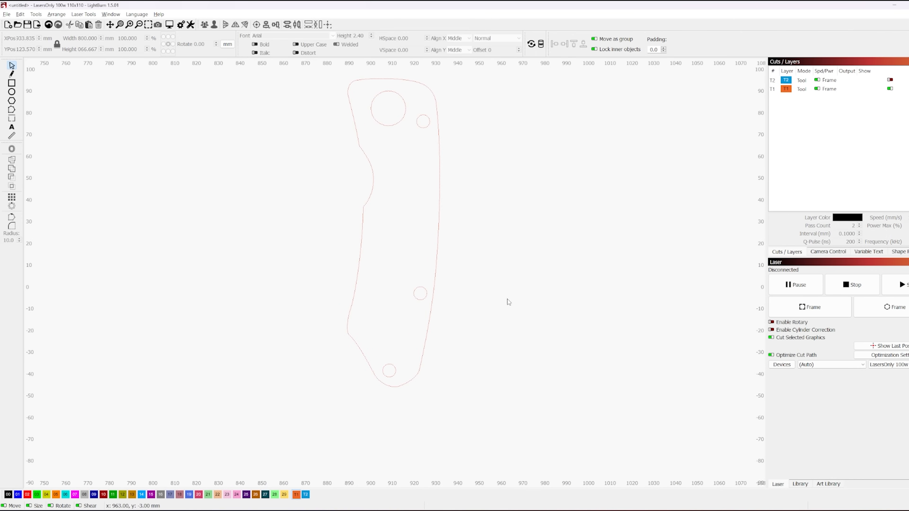
drag(485, 410, 308, 70)
key(ctrl+g)
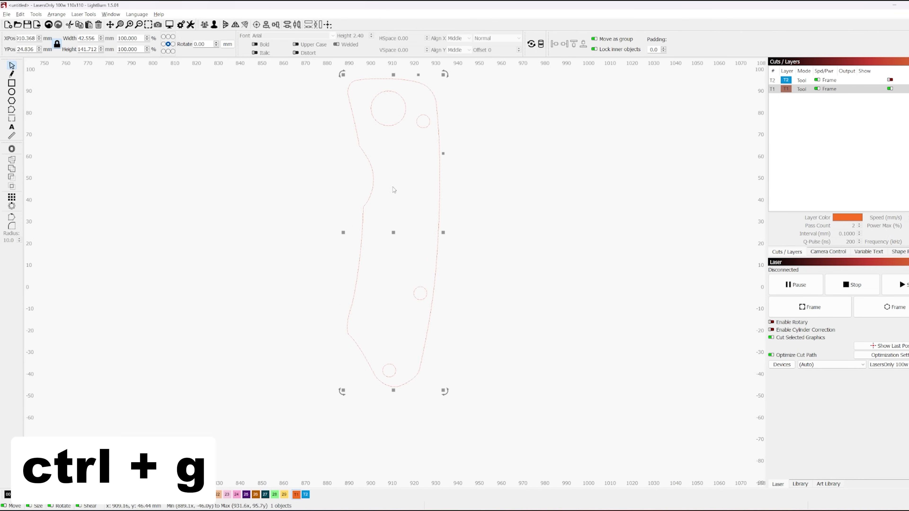
click(474, 272)
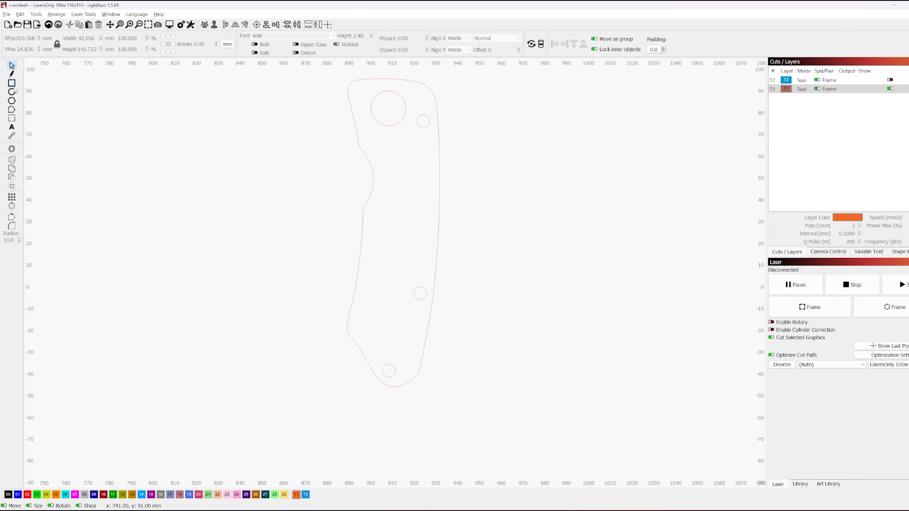
- Draw a horizontal reference line about 35 mm long across the handle outline, just below the finger recess
click(12, 75)
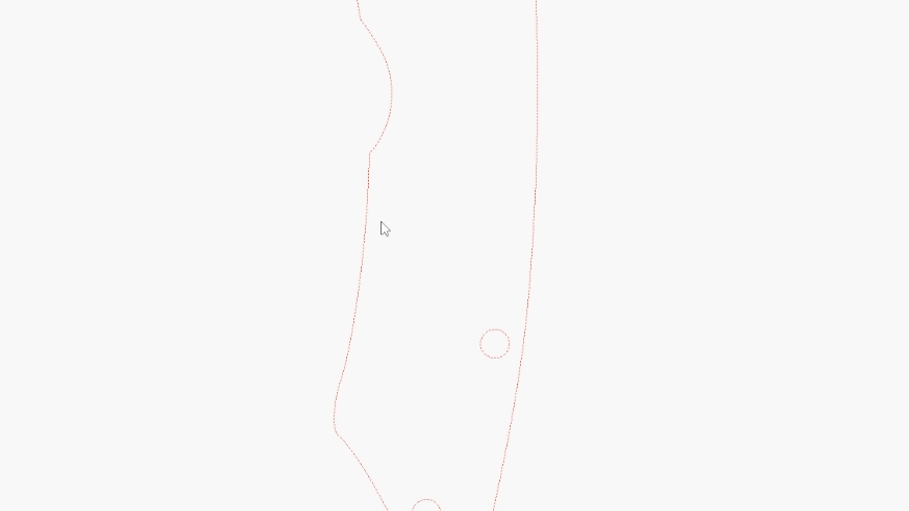
click(368, 208)
click(534, 208)
key(Escape)
- Set the horizontal reference line's width to 23.5 mm
click(427, 207)
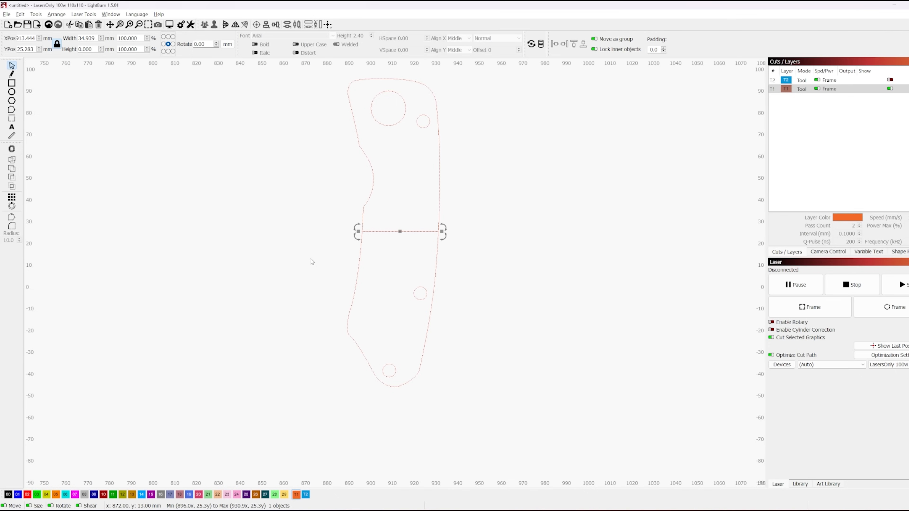
triple_click(85, 39)
text(23.5)
key(Return)
- Scale the grouped handle template down to about 28.5 by 95 mm to match the reference line, and delete the line
drag(482, 396, 358, 364)
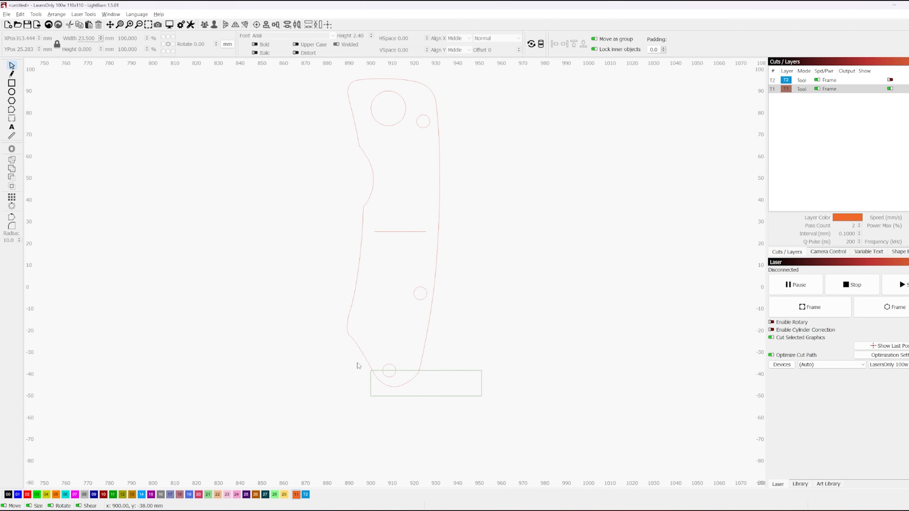
scroll(565, 232, up, 2)
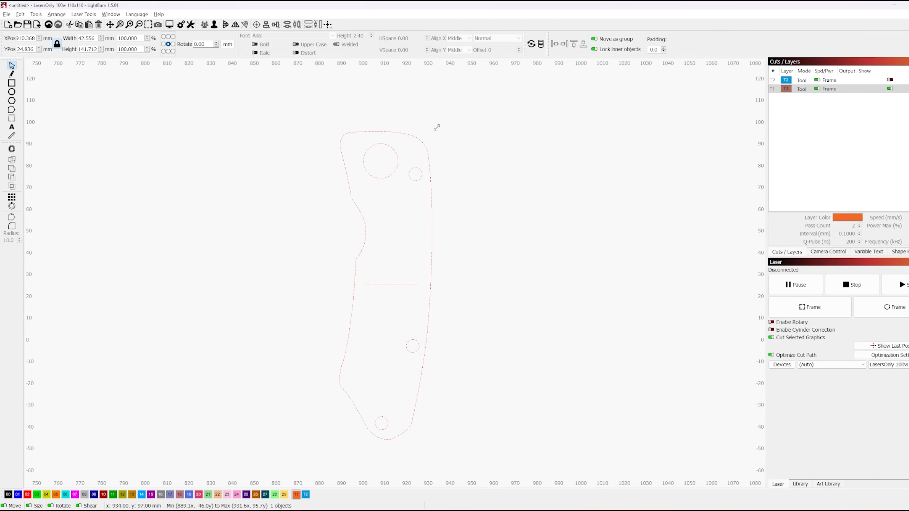
drag(437, 128, 426, 136)
drag(584, 33, 517, 126)
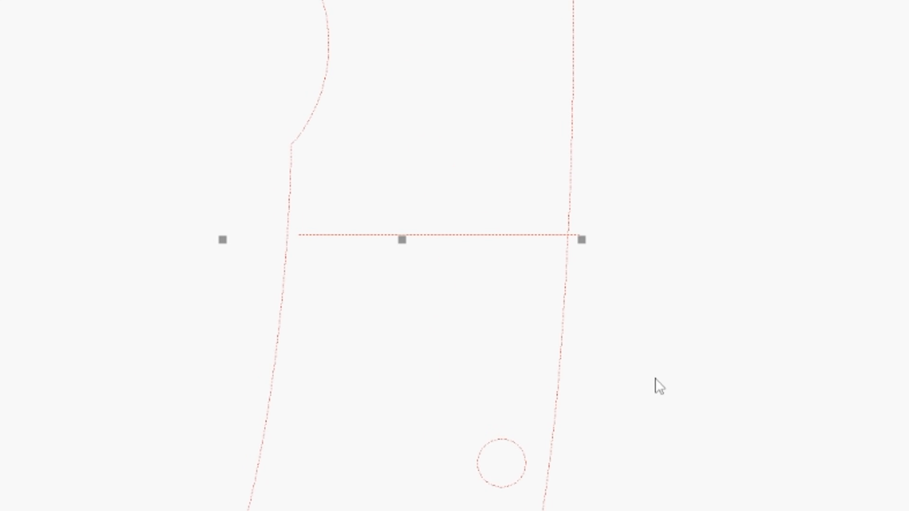
scroll(669, 396, up, 2)
drag(669, 395, 694, 455)
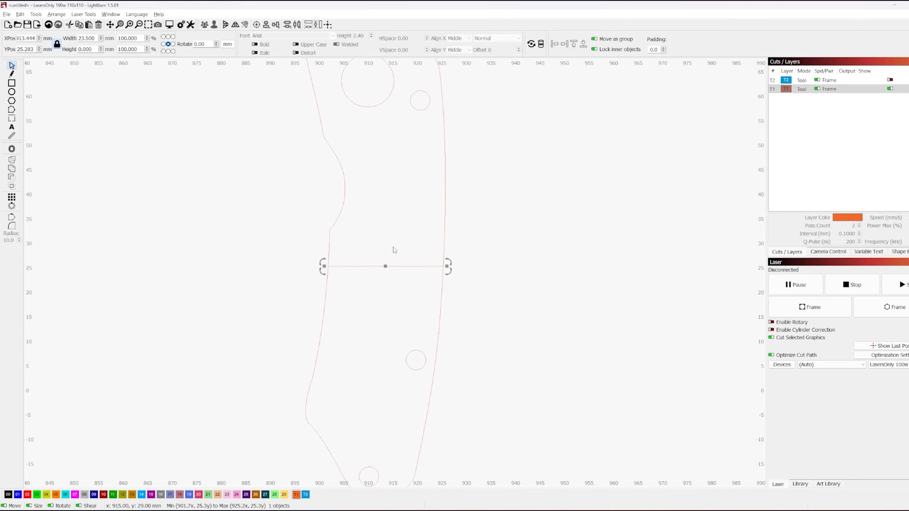
click(400, 247)
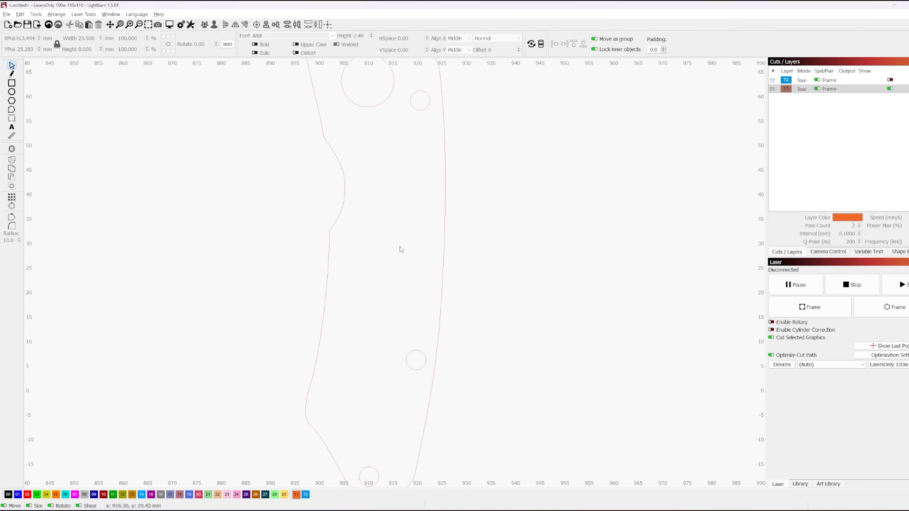
- Select the scaled handle template and move it into the 110 mm square work area
scroll(410, 304, down, 3)
drag(478, 416, 313, 209)
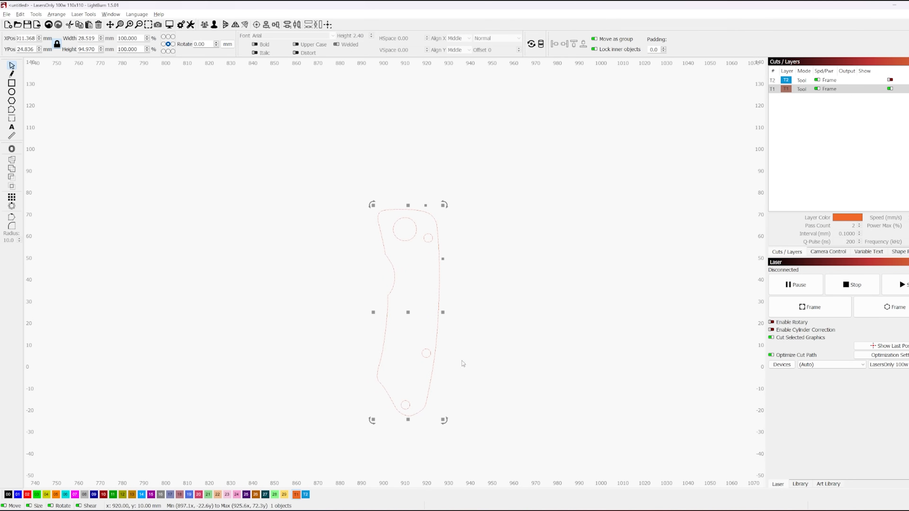
drag(462, 361, 640, 264)
scroll(451, 305, down, 2)
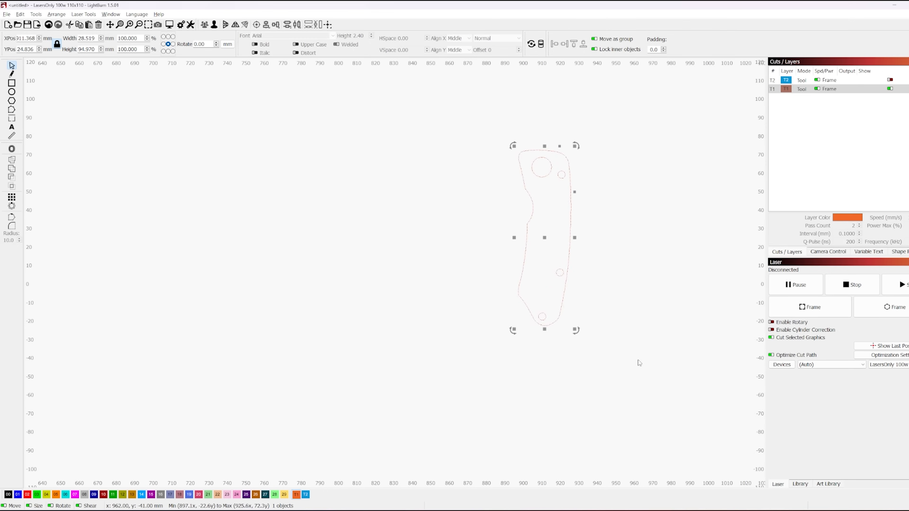
key(ctrl+g)
key(p)
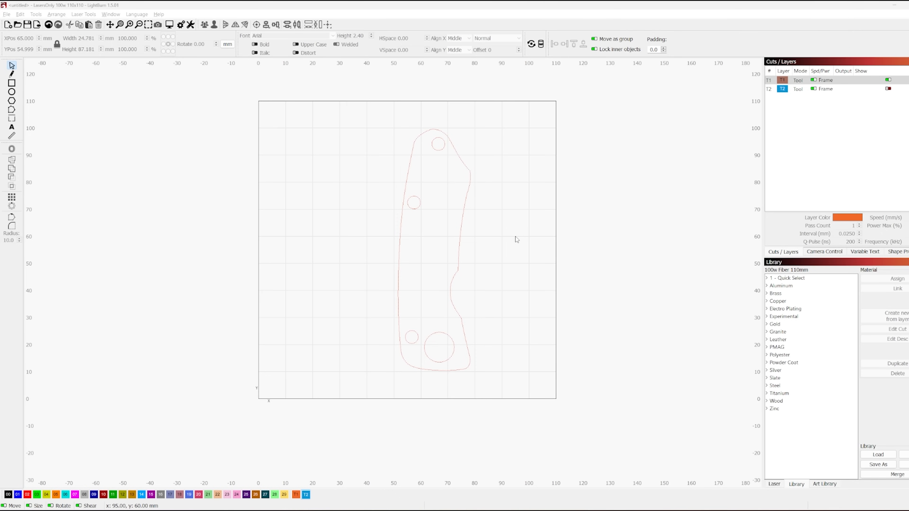
click(453, 352)
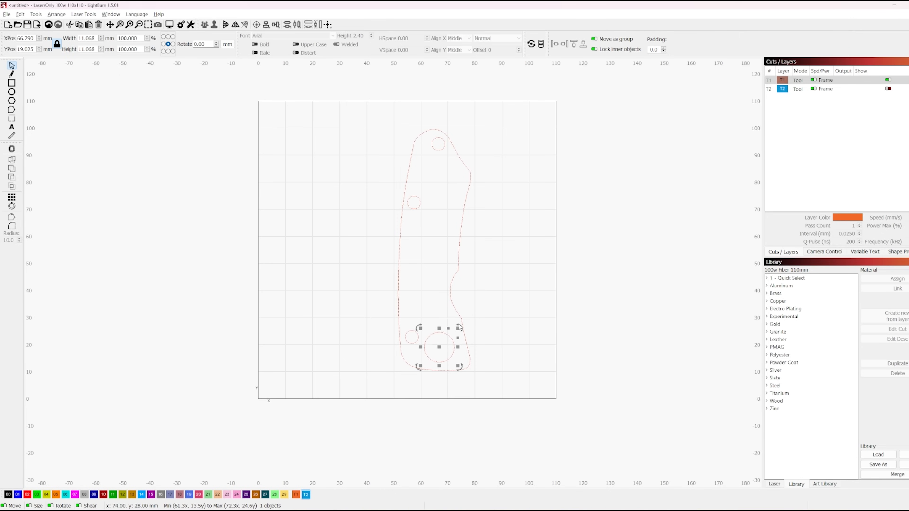
drag(508, 387, 465, 360)
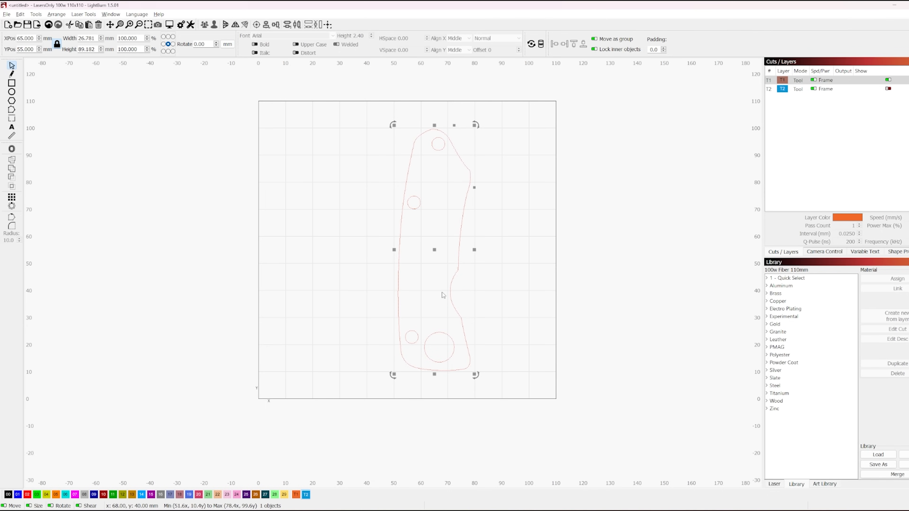
click(533, 233)
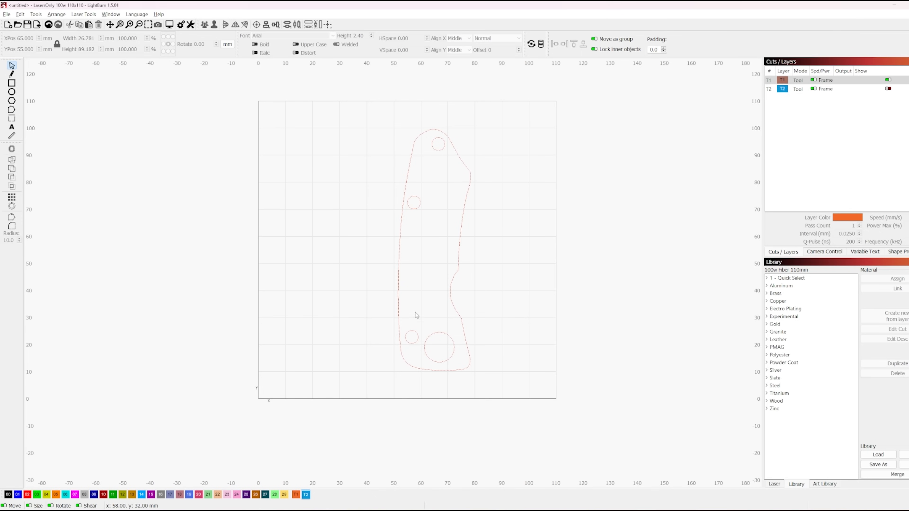
drag(482, 256, 457, 239)
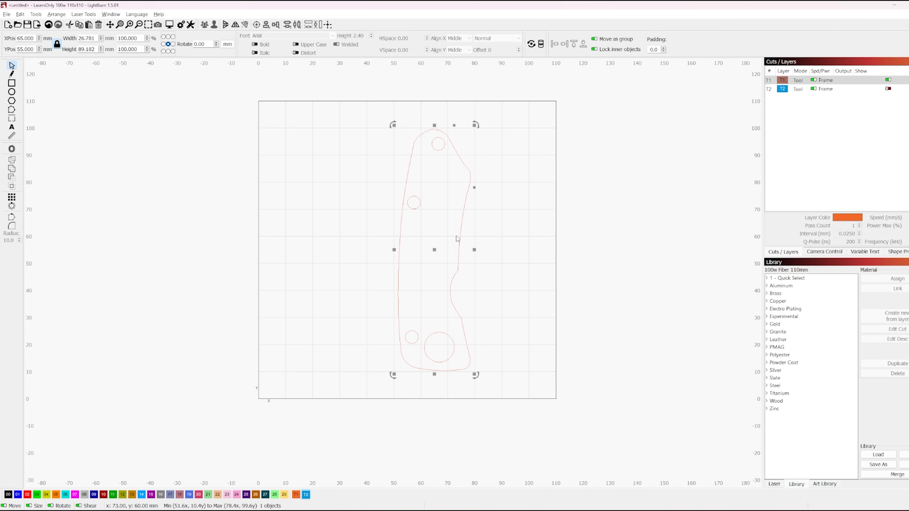
drag(517, 422, 356, 139)
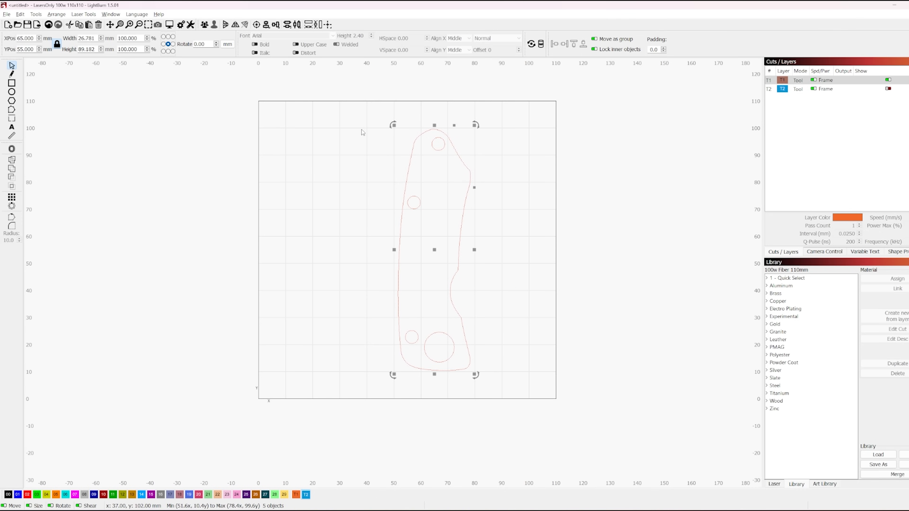
click(396, 210)
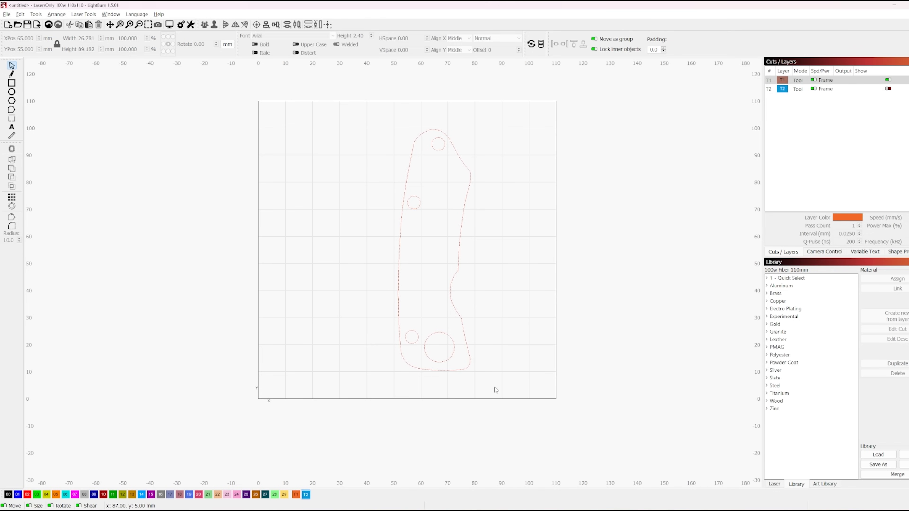
- Try scaling the whole handle template to 0.95 times its width with the proportions locked
drag(495, 389, 365, 174)
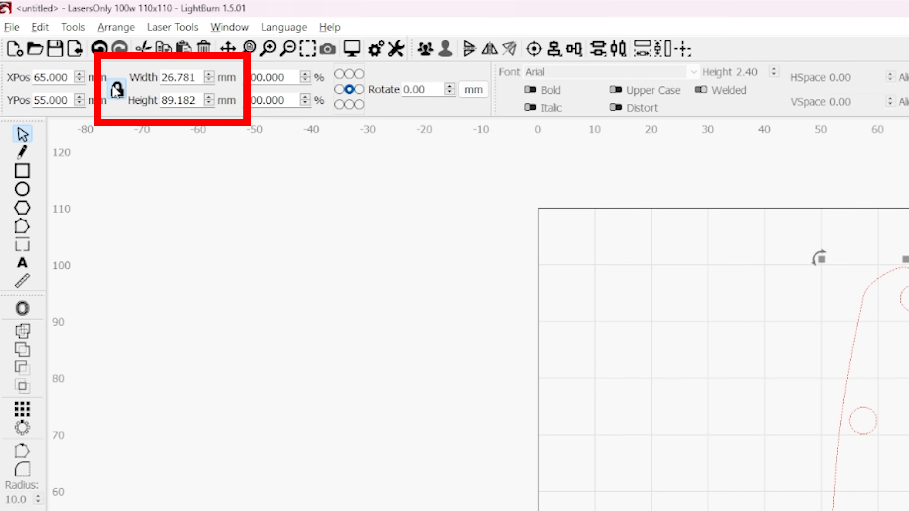
click(198, 79)
text(*.95)
key(BackSpace)
key(BackSpace)
key(BackSpace)
key(BackSpace)
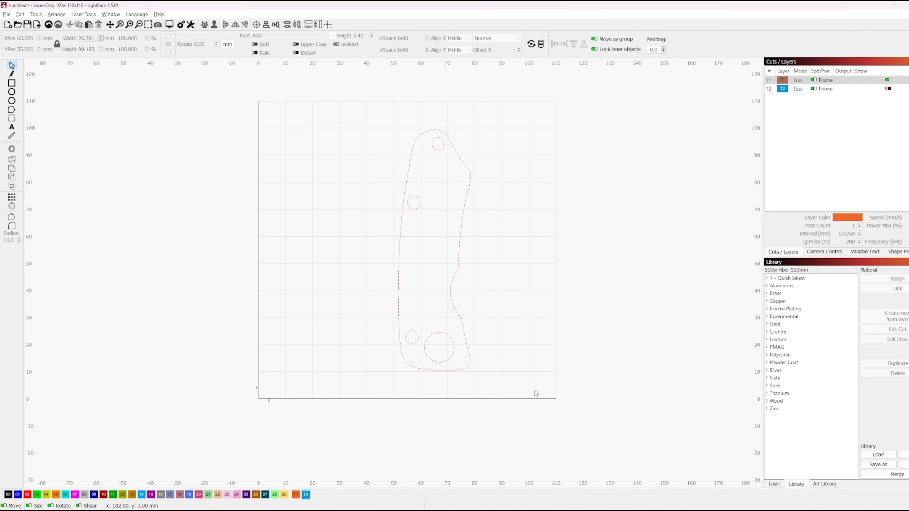
drag(536, 394, 329, 85)
click(547, 207)
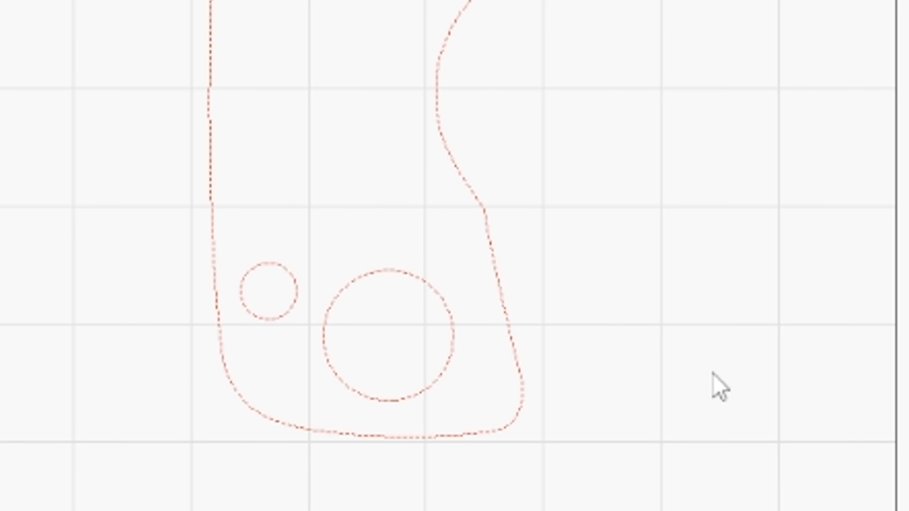
- Try a 1.00 mm outward offset with round corners on the large pivot-screw circle
click(391, 327)
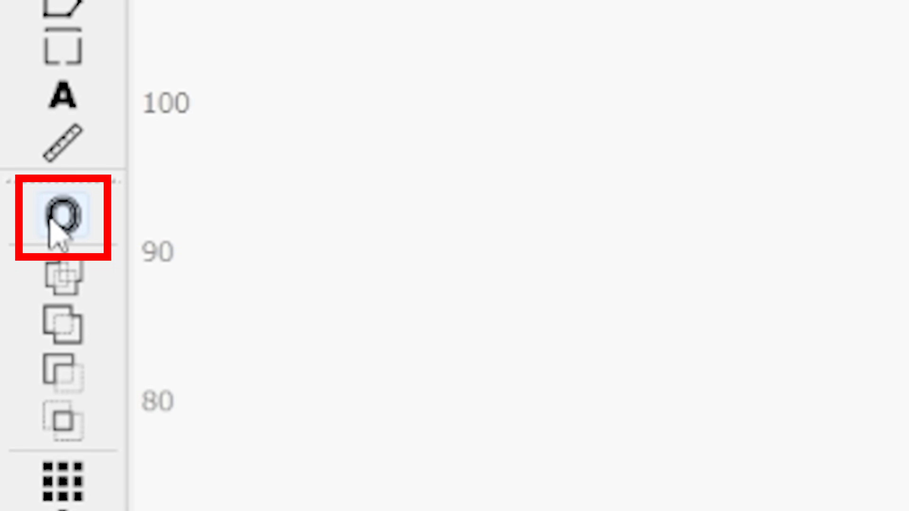
click(62, 223)
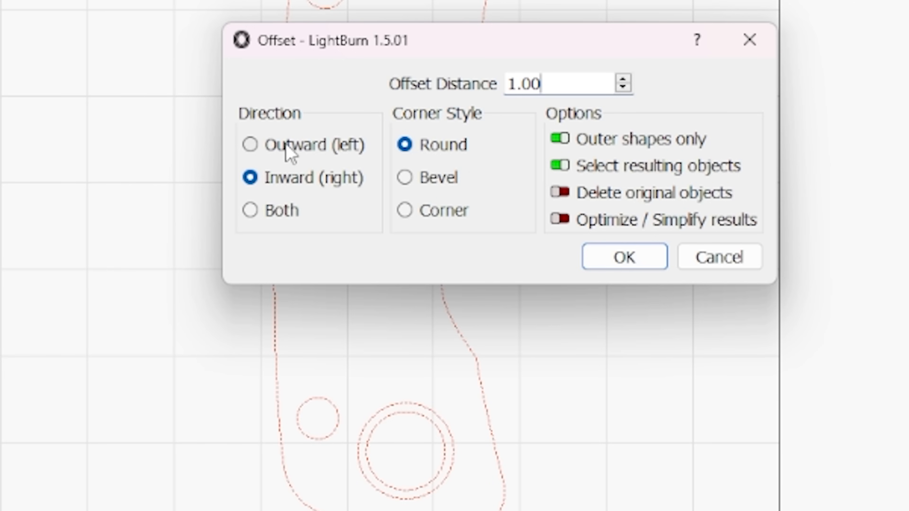
click(291, 147)
click(750, 257)
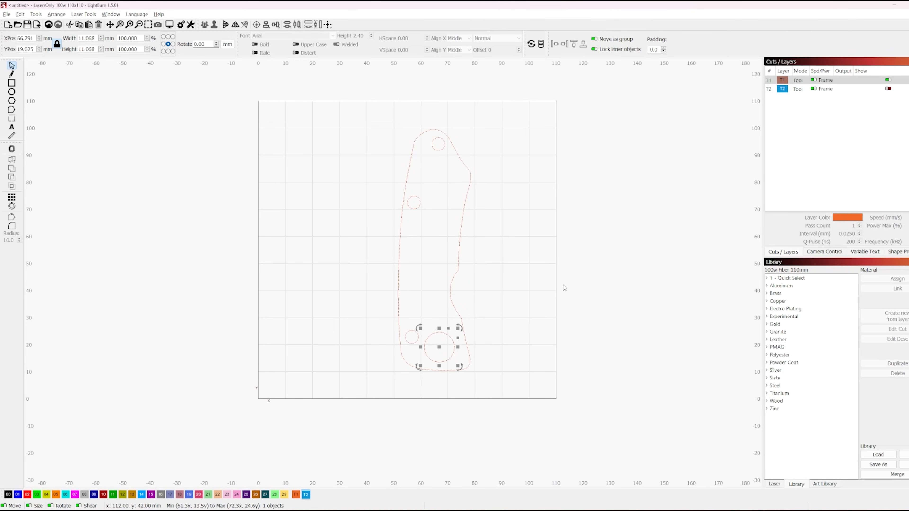
click(563, 285)
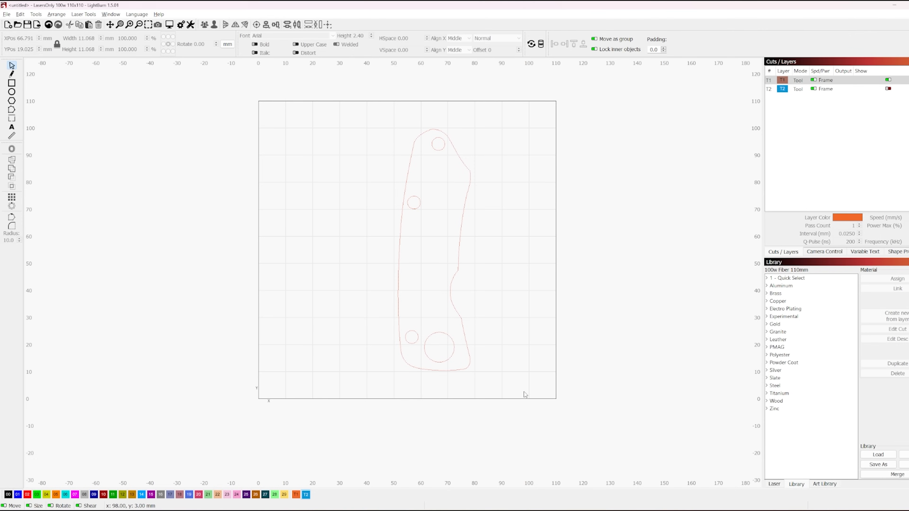
- Offset the knife handle outline 1.00 mm inward with round corners, outer shapes only, keeping the original outline
click(458, 267)
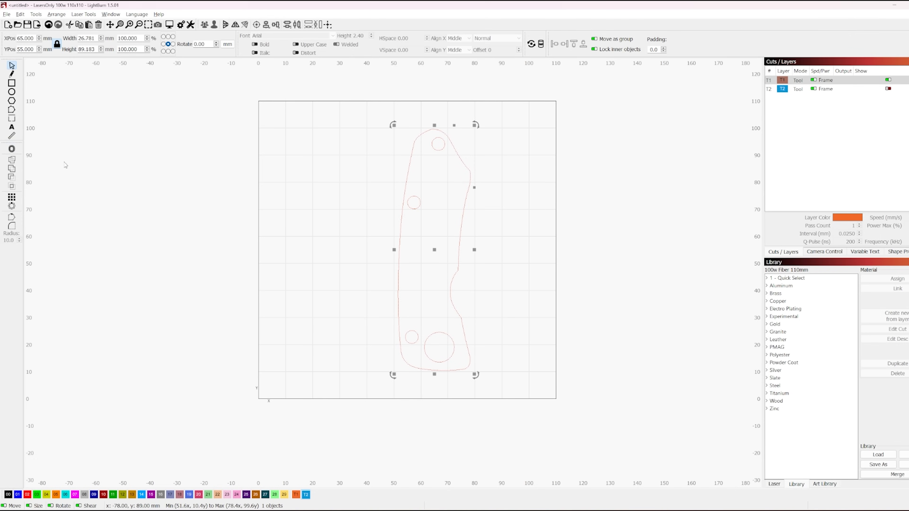
click(11, 149)
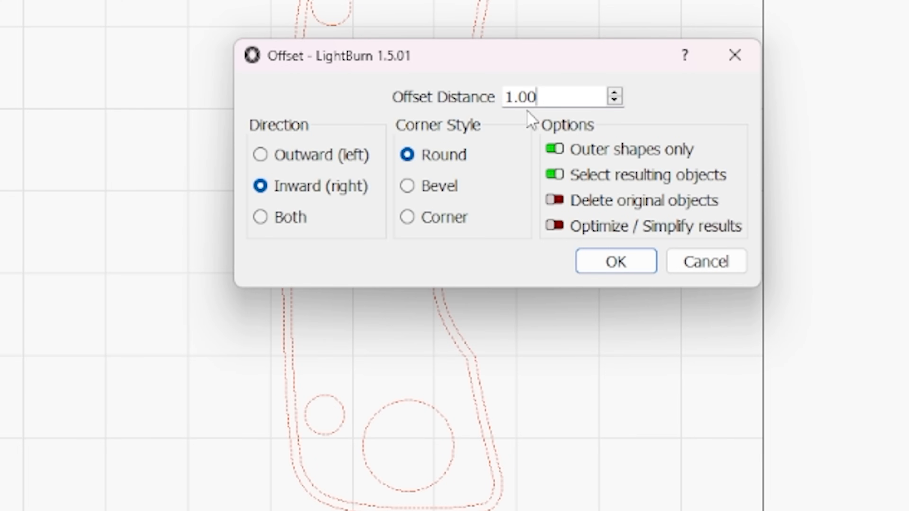
click(631, 265)
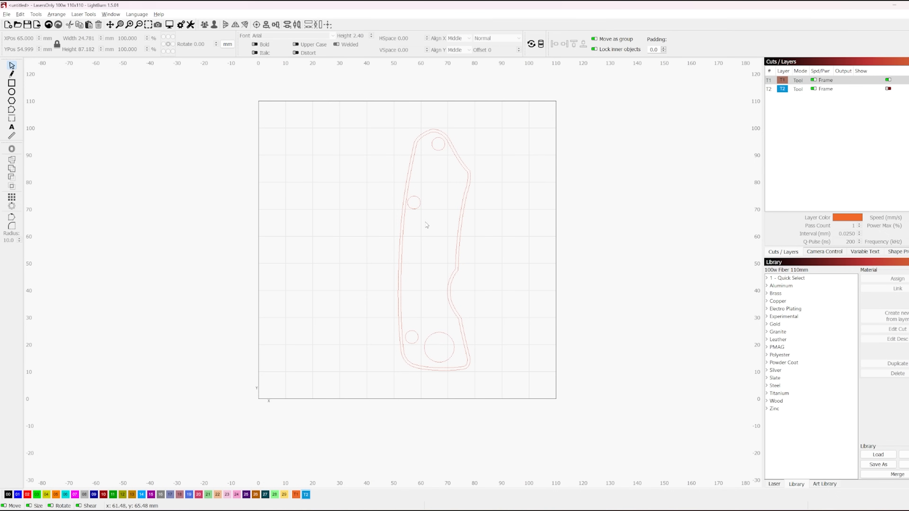
click(404, 224)
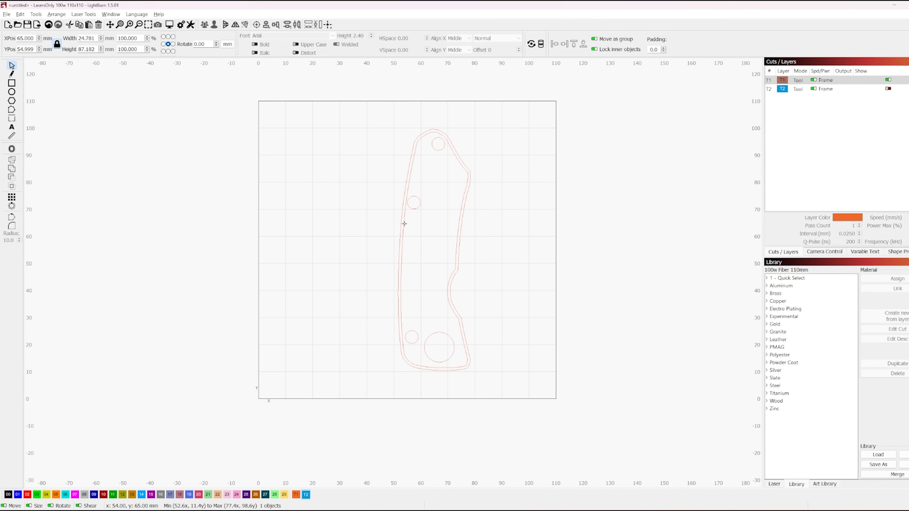
- Duplicate the whole handle template with both outlines and the circles, and move the copy outside the work area at X 150 mm
scroll(512, 412, down, 1)
drag(512, 411, 356, 152)
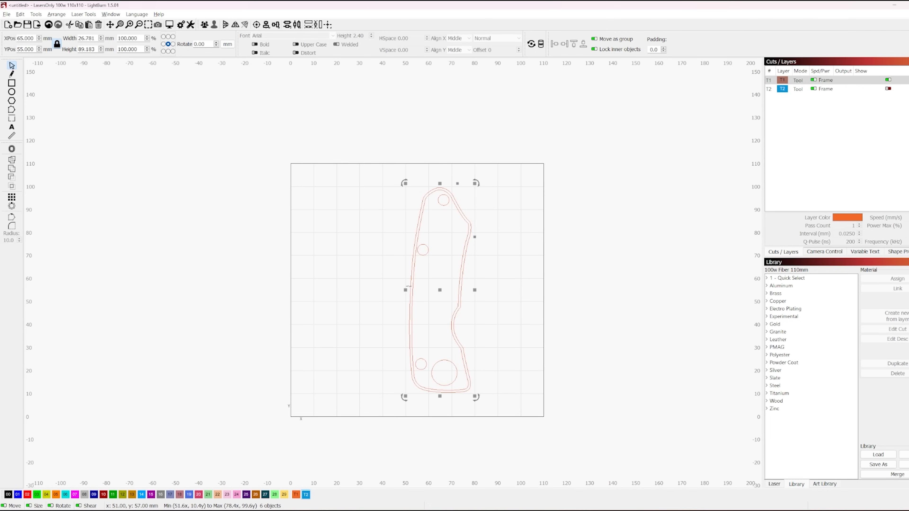
key(ctrl+v)
key(ctrl+d)
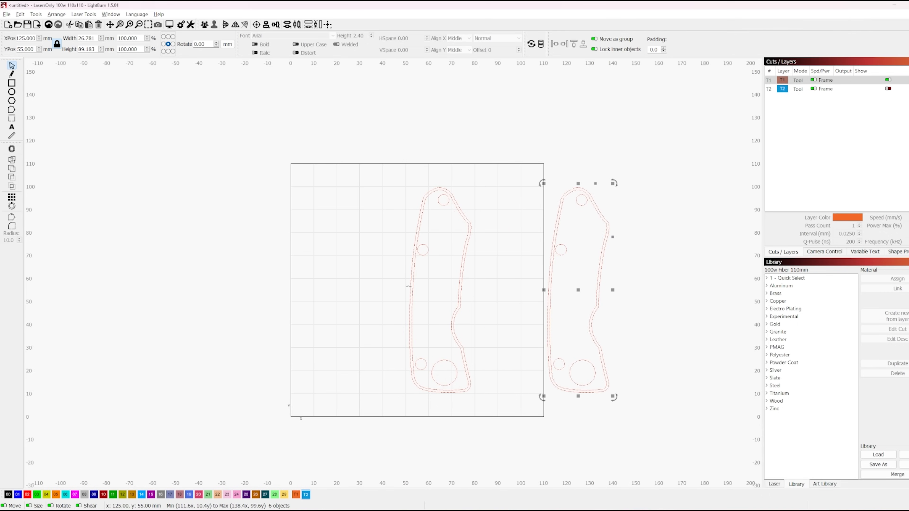
key(Right)
key(Right)
key(Right)
key(Right)
key(Right)
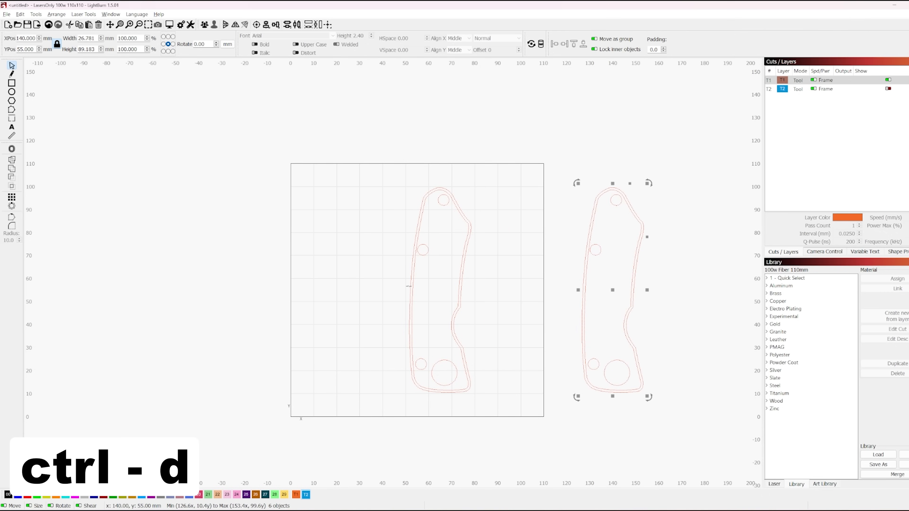
click(522, 257)
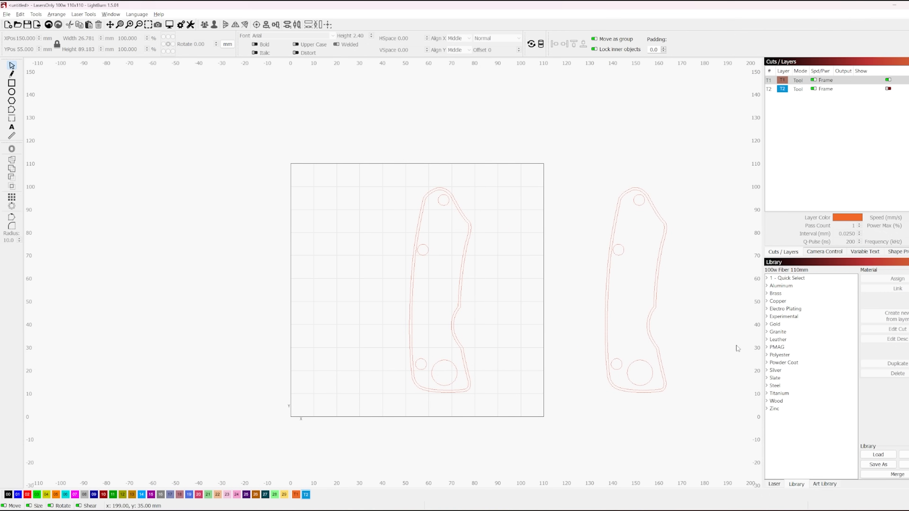
- Select the inner handle outline together with the four screw circles, leaving out the outer outline
scroll(475, 427, up, 5)
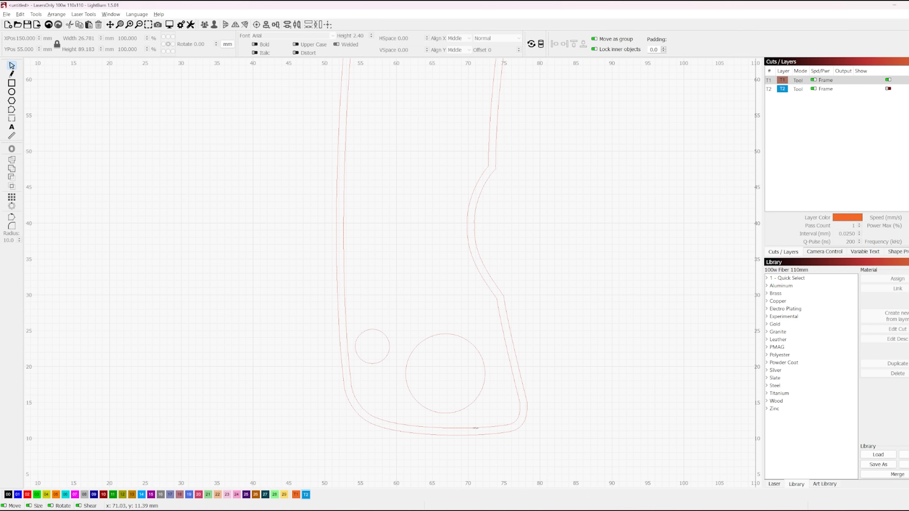
click(476, 428)
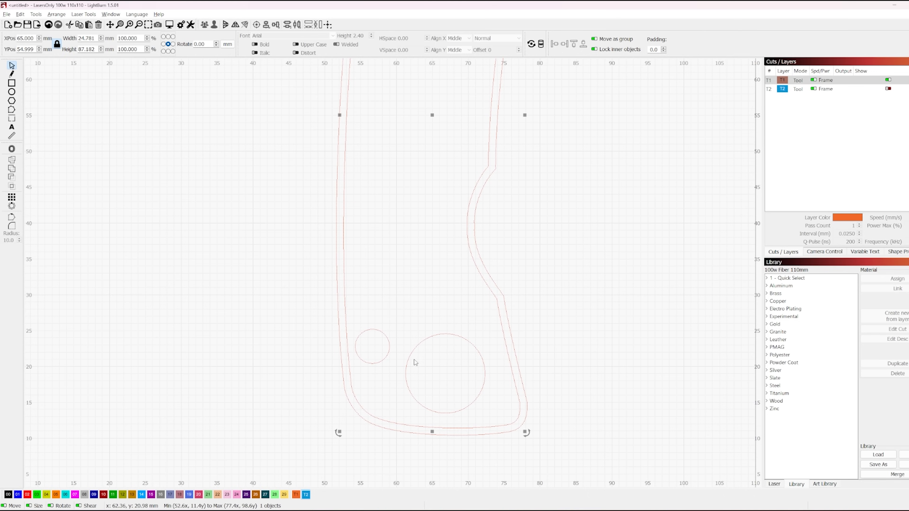
drag(370, 328, 368, 328)
drag(397, 227, 354, 449)
drag(397, 181, 397, 328)
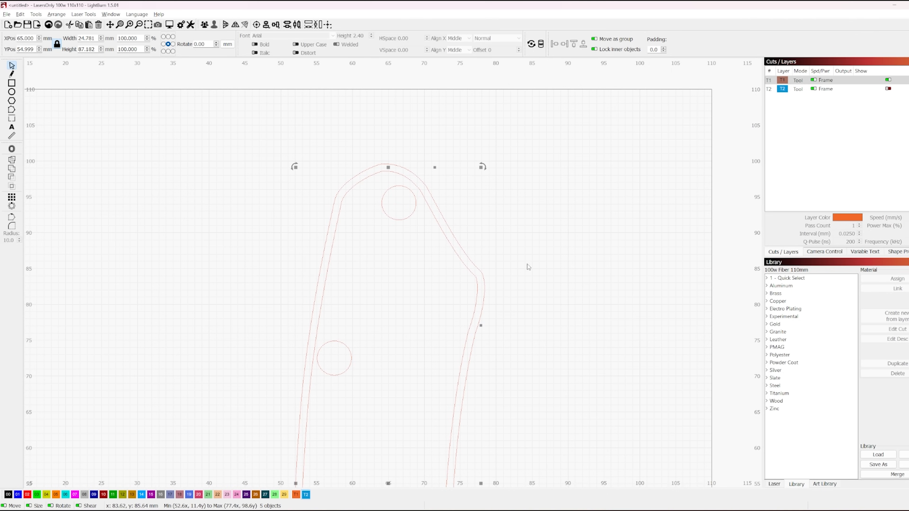
drag(570, 238, 573, 252)
drag(574, 216, 575, 216)
drag(648, 277, 590, 234)
drag(658, 278, 579, 232)
drag(633, 250, 593, 220)
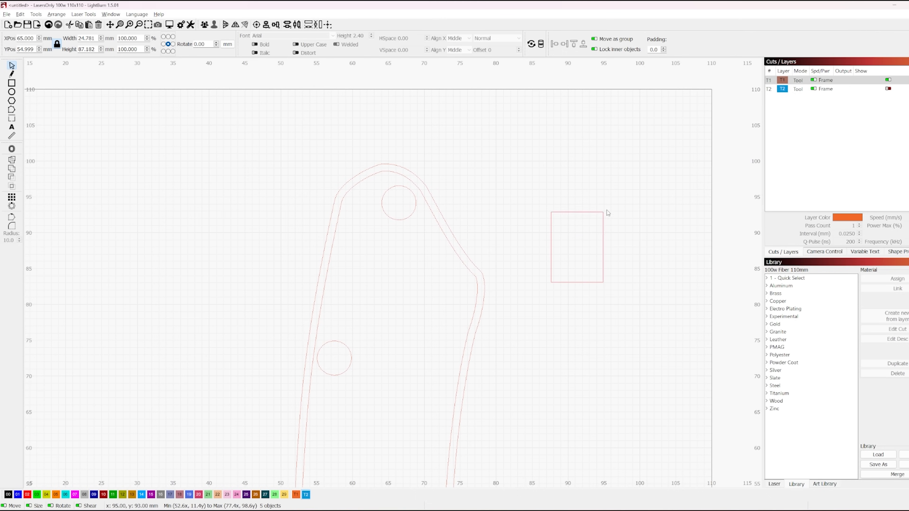
drag(607, 210, 650, 201)
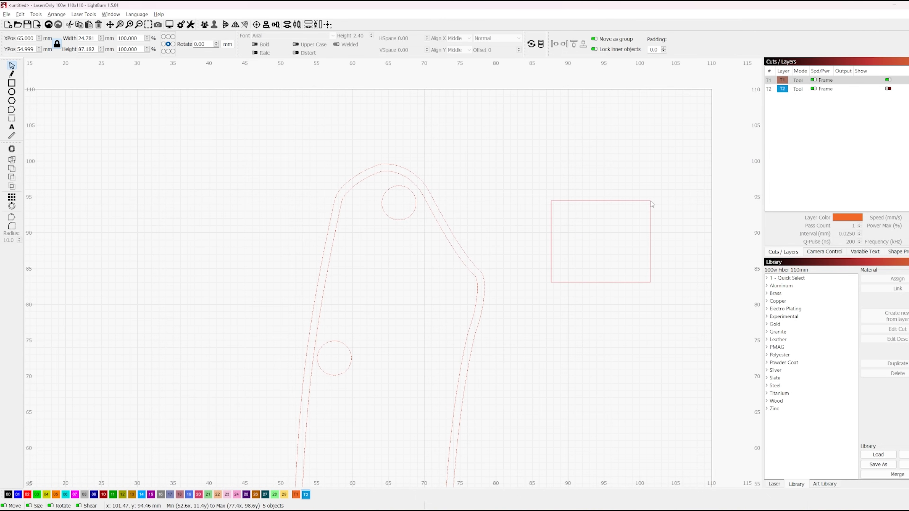
- Examine the spacing between the outlines near the handle's upper end, and group the selected inner outline and circles
scroll(402, 178, up, 8)
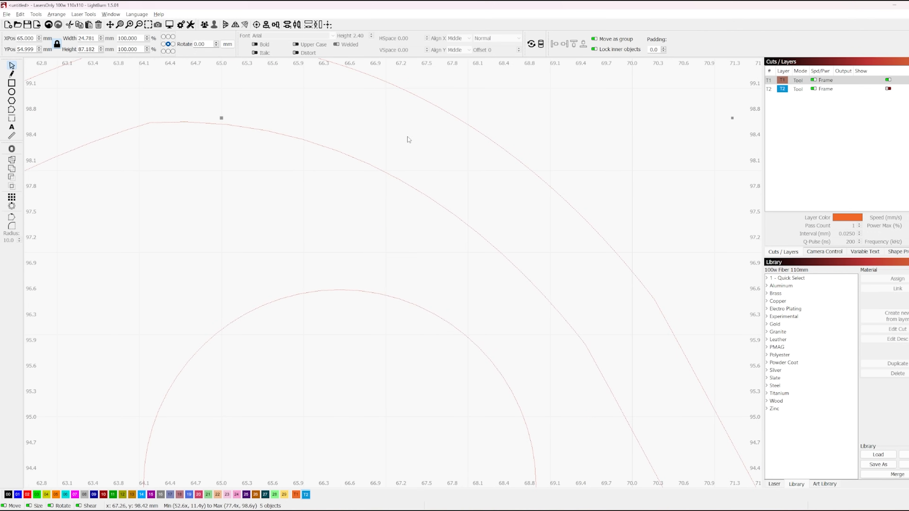
drag(407, 136, 404, 255)
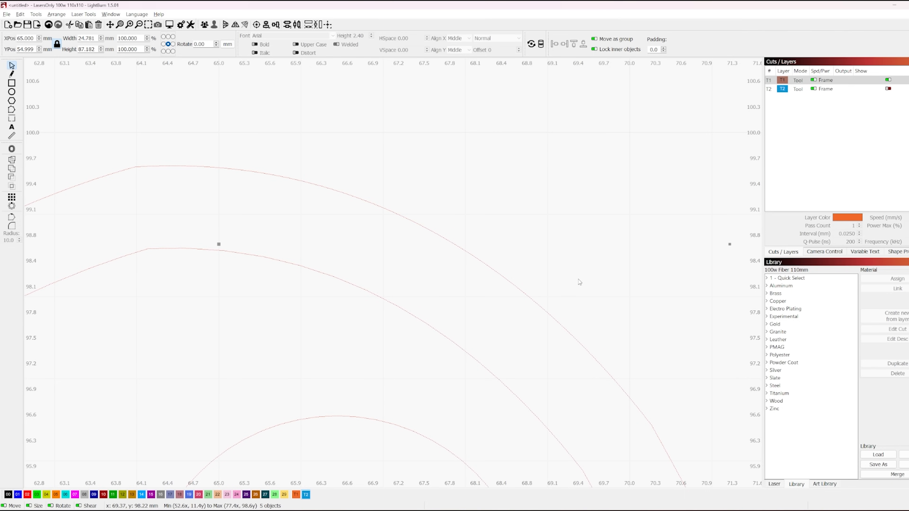
drag(494, 249, 464, 232)
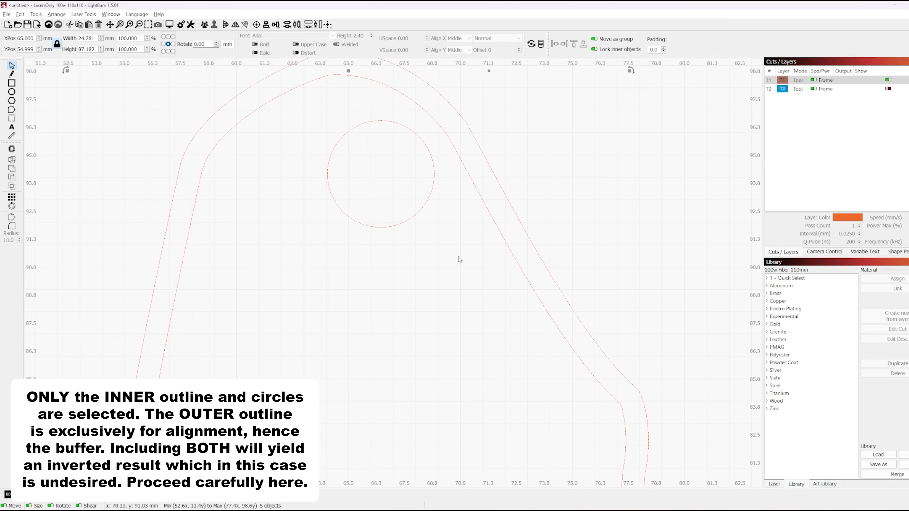
scroll(459, 256, down, 5)
scroll(432, 294, down, 5)
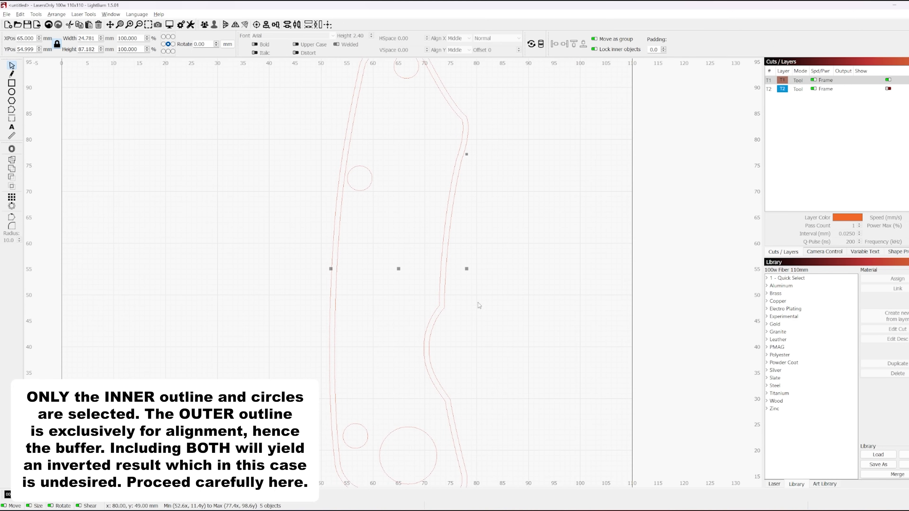
scroll(500, 276, down, 2)
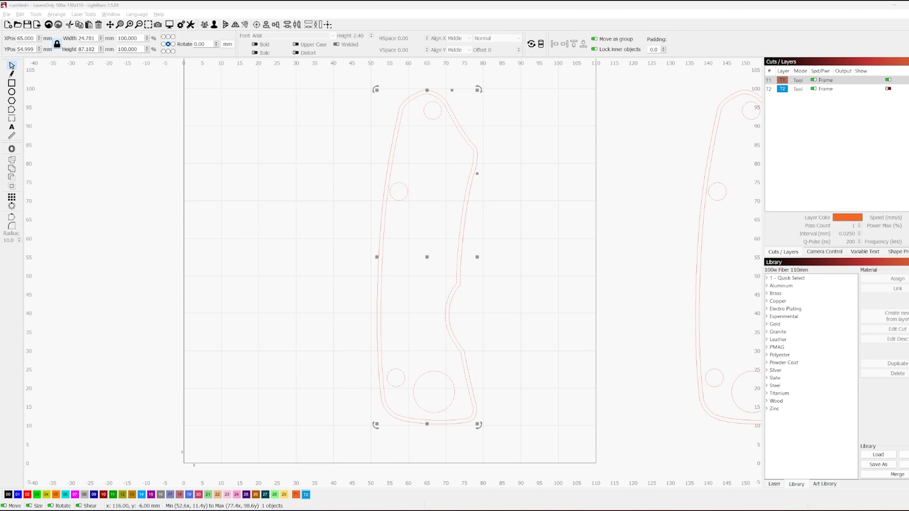
- Paste the 110 mm square black herringbone pattern and place it to the left of the work area
drag(160, 295, 498, 291)
click(209, 227)
key(ctrl+v)
scroll(359, 301, down, 4)
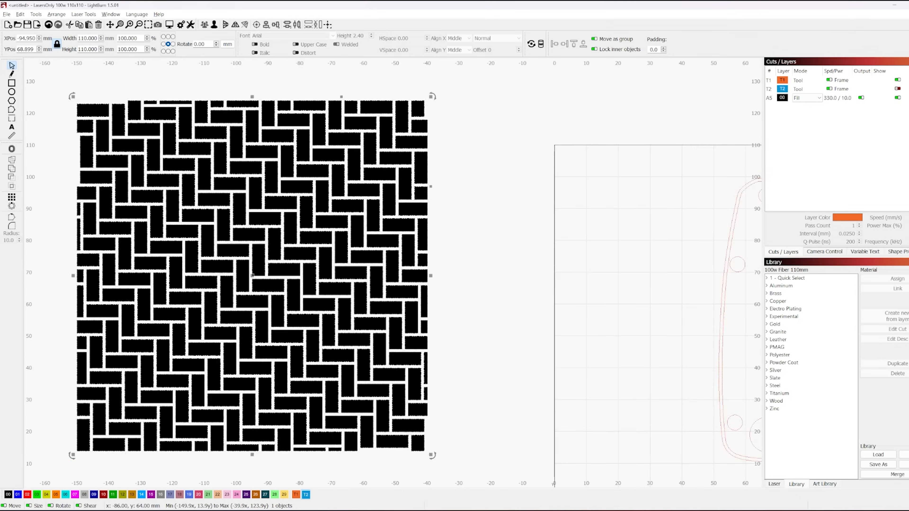
scroll(359, 301, down, 3)
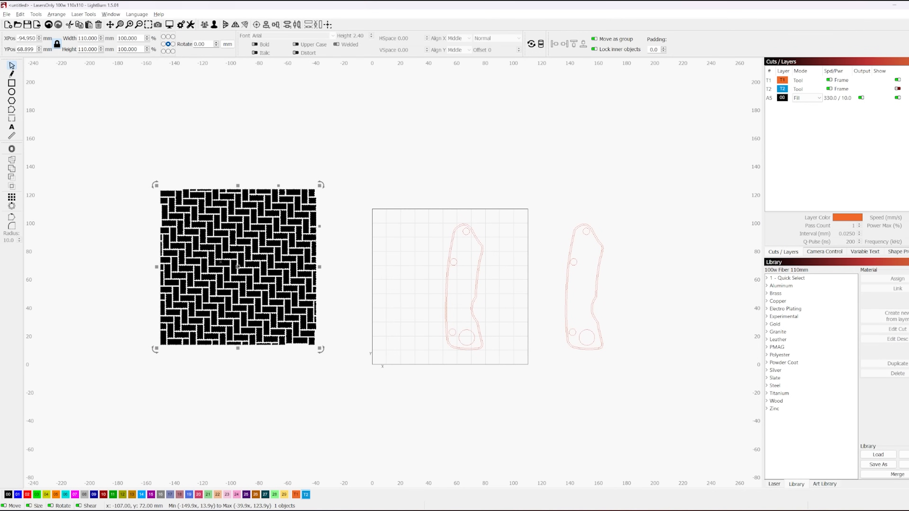
drag(276, 259, 196, 254)
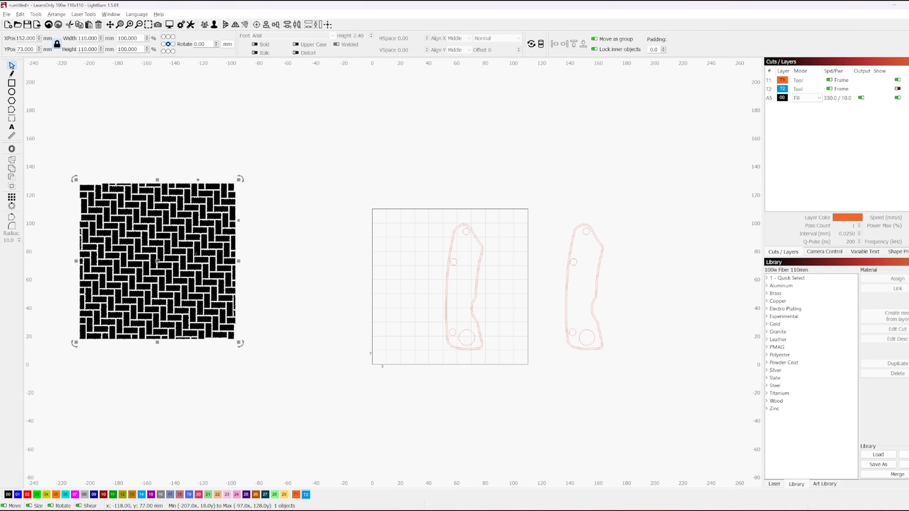
- Create a 2-column by 2-row grid array of the herringbone pattern with zero spacing and reversed vertical direction
click(11, 197)
click(463, 190)
click(549, 190)
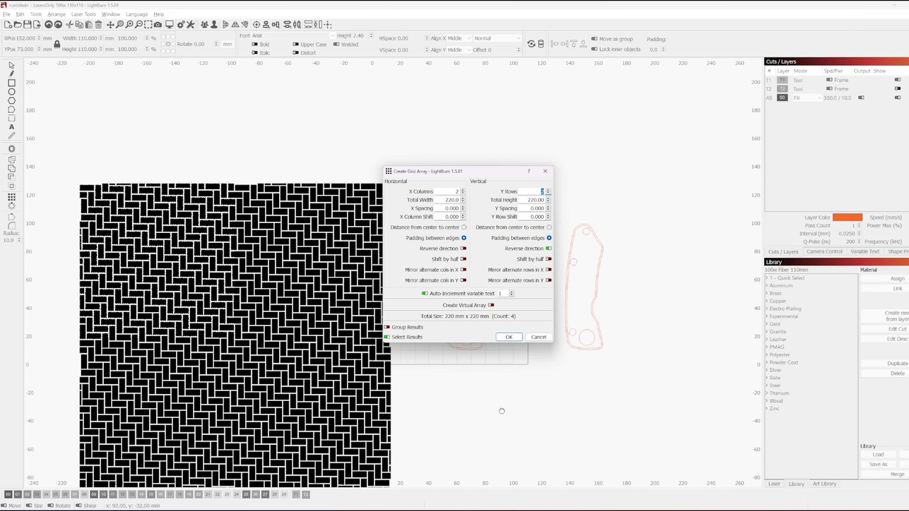
click(509, 337)
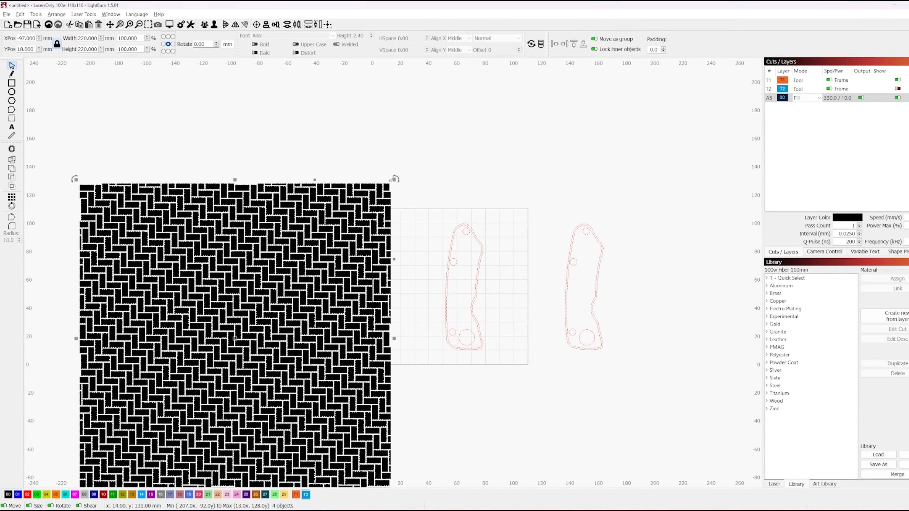
- Scale the herringbone array down to about 97 mm square and group it near the work area's left edge
drag(235, 180, 237, 322)
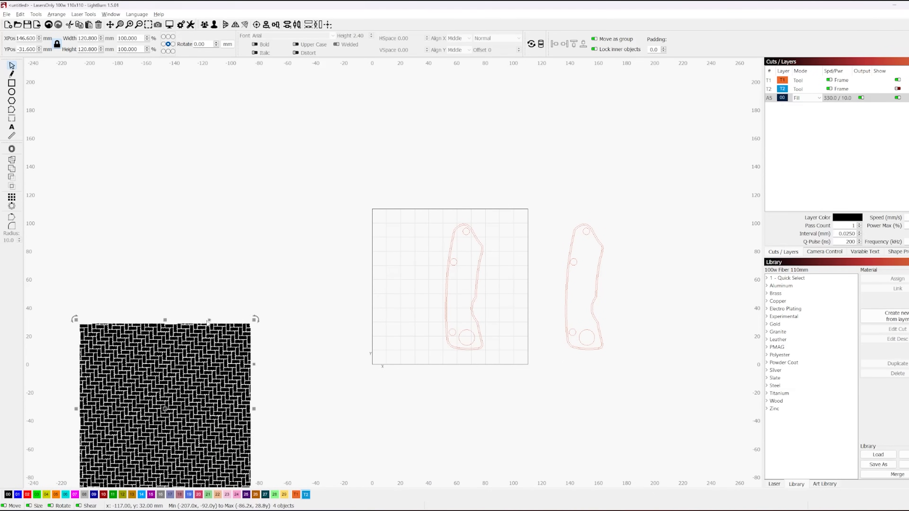
drag(181, 388, 322, 271)
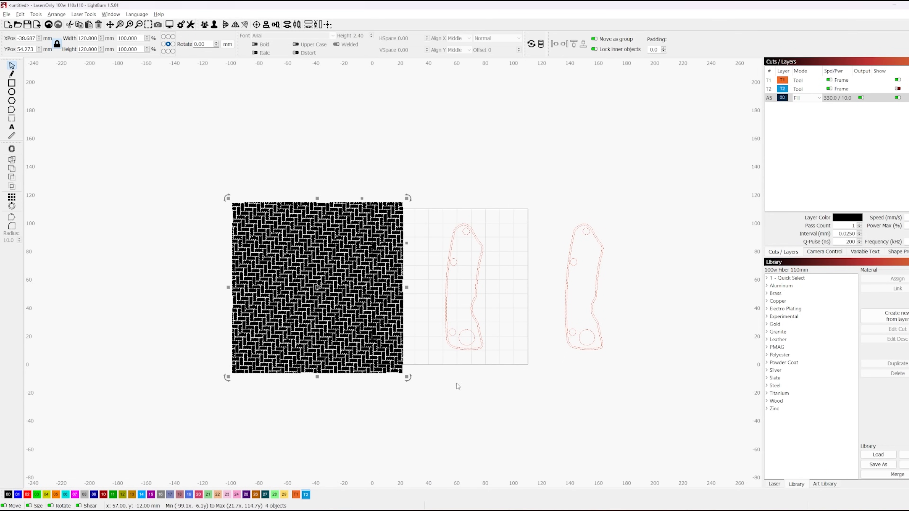
scroll(329, 268, up, 2)
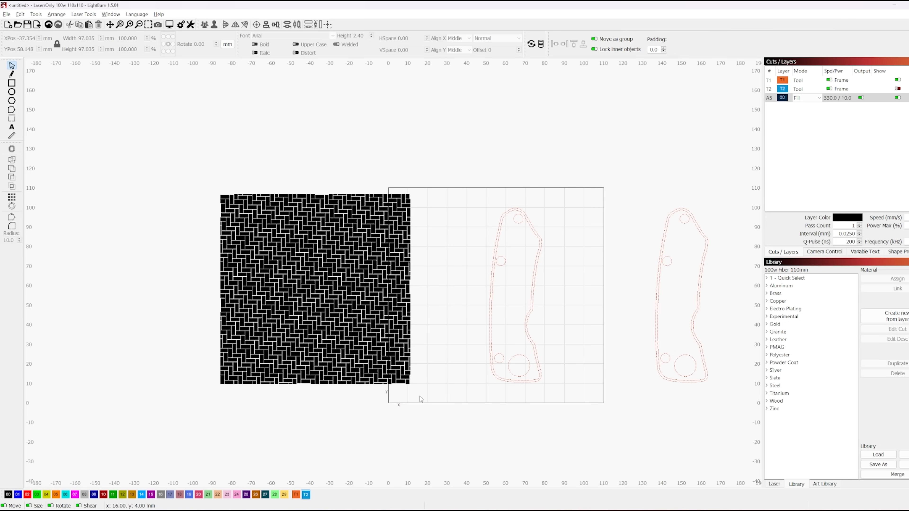
- Rotate the grouped herringbone pattern about 45 degrees and place it just left of the handle template
click(250, 273)
drag(416, 187, 315, 150)
drag(315, 289, 331, 264)
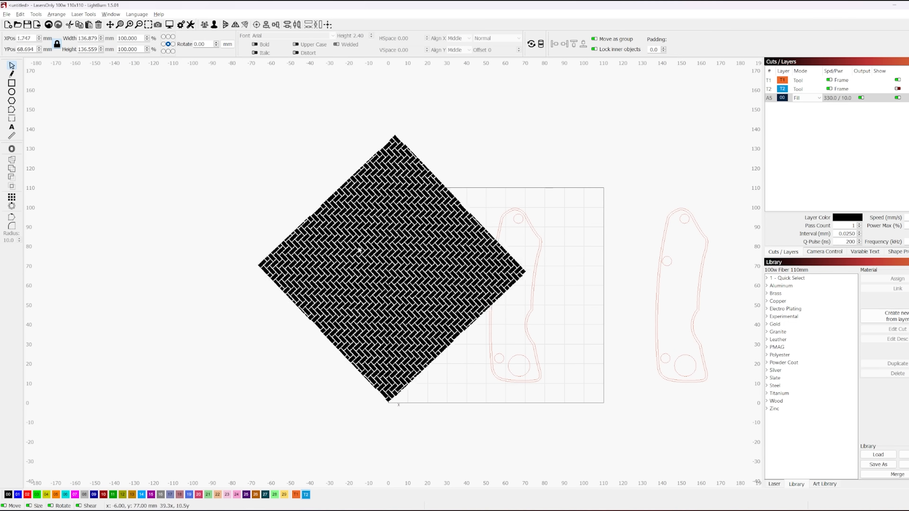
scroll(501, 272, up, 2)
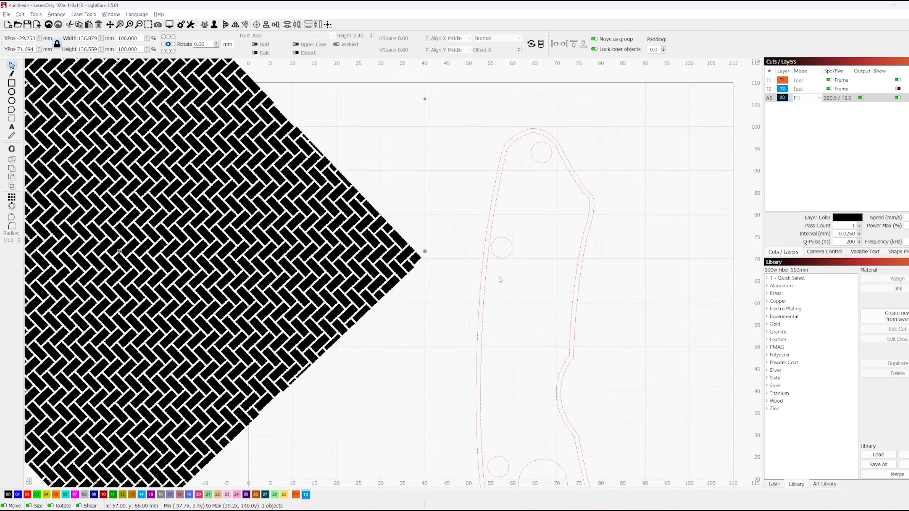
- Move the rotated herringbone pattern over the handle template in the work area so it covers it completely
click(503, 275)
scroll(469, 303, down, 4)
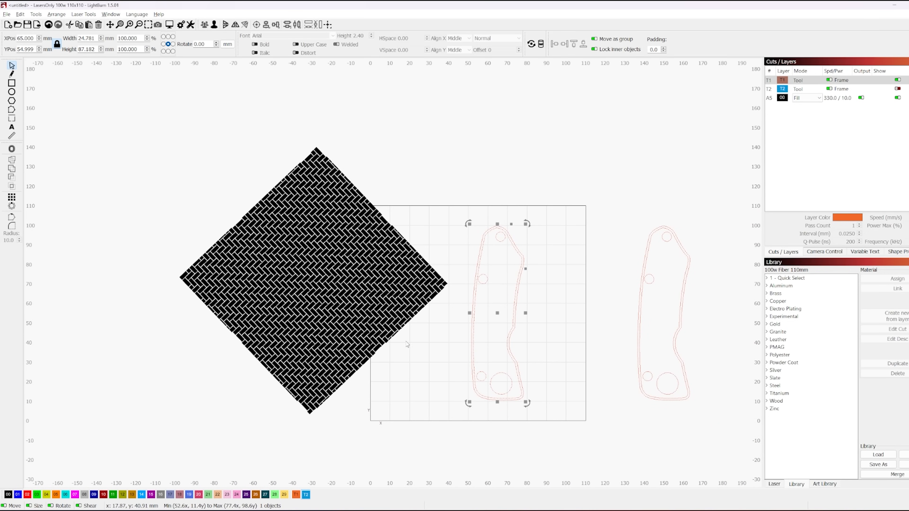
click(404, 341)
drag(321, 288, 488, 325)
scroll(488, 301, up, 3)
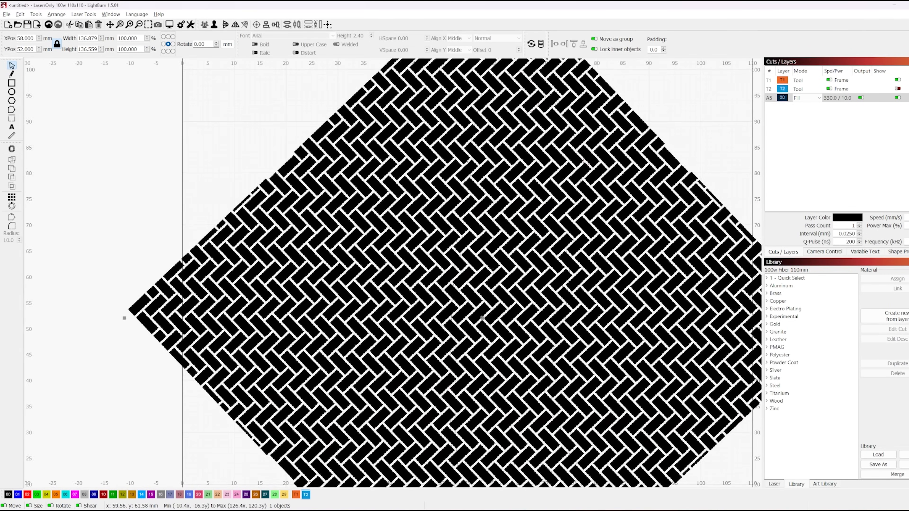
drag(491, 268, 504, 271)
- Try selecting the inner template group through a gap in the herringbone pattern
scroll(481, 146, up, 6)
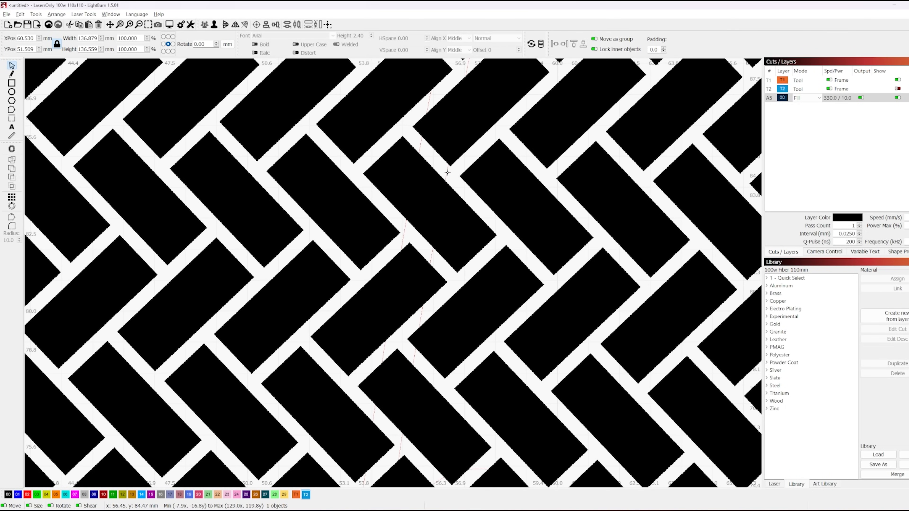
key(ctrl+a)
scroll(449, 260, down, 10)
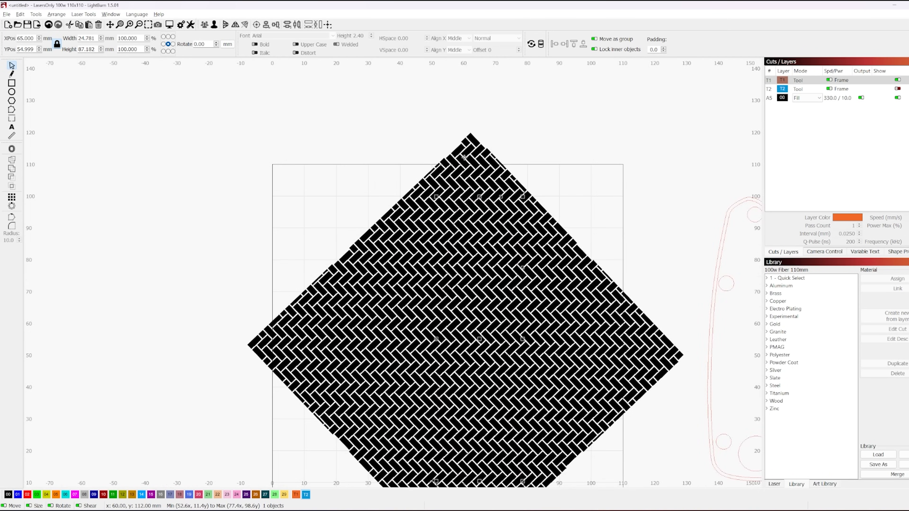
click(595, 185)
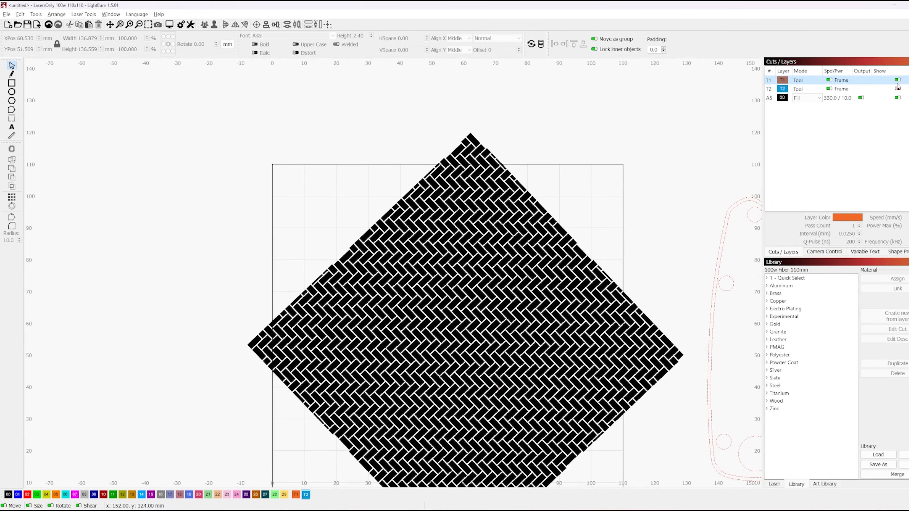
- Hide the black fill layer, select the inner template group underneath, and show the fill layer again
click(898, 98)
key(ctrl+a)
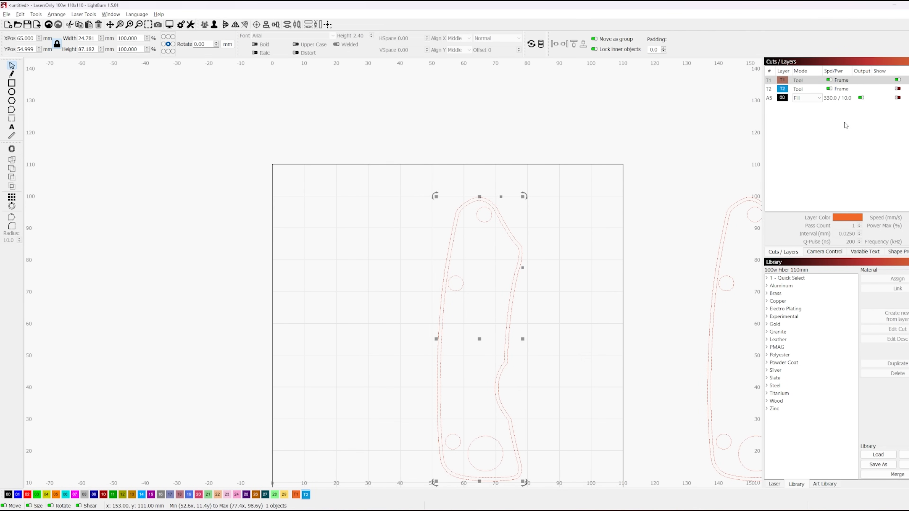
click(898, 97)
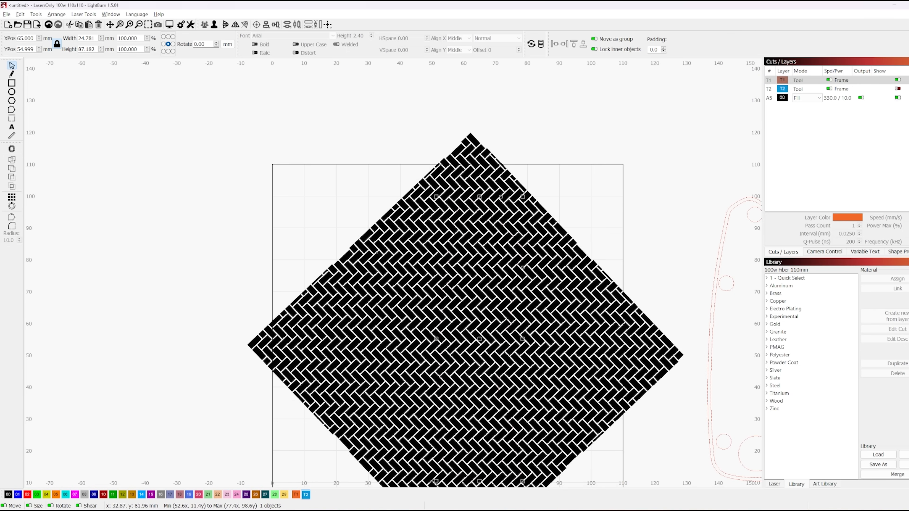
- Try a Boolean intersection of the herringbone pattern with the inner template group, and undo it after checking the trimmed pattern
scroll(486, 260, up, 3)
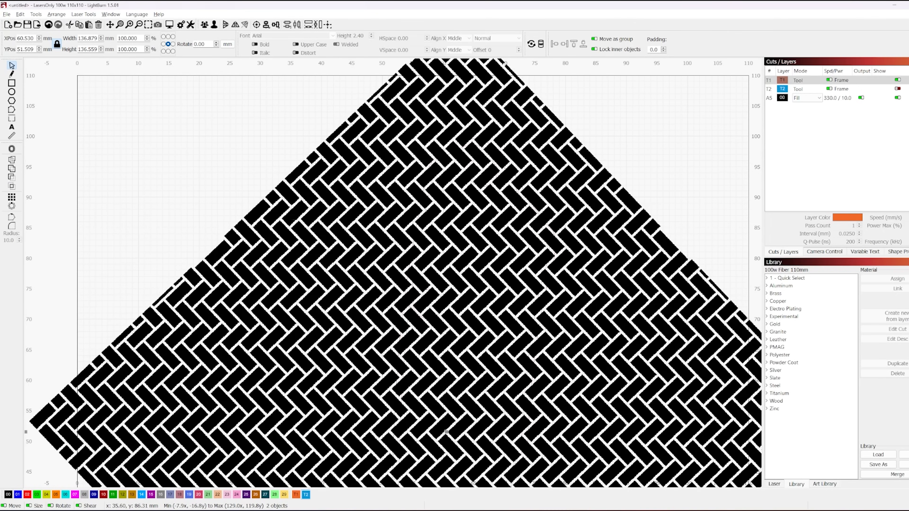
click(12, 187)
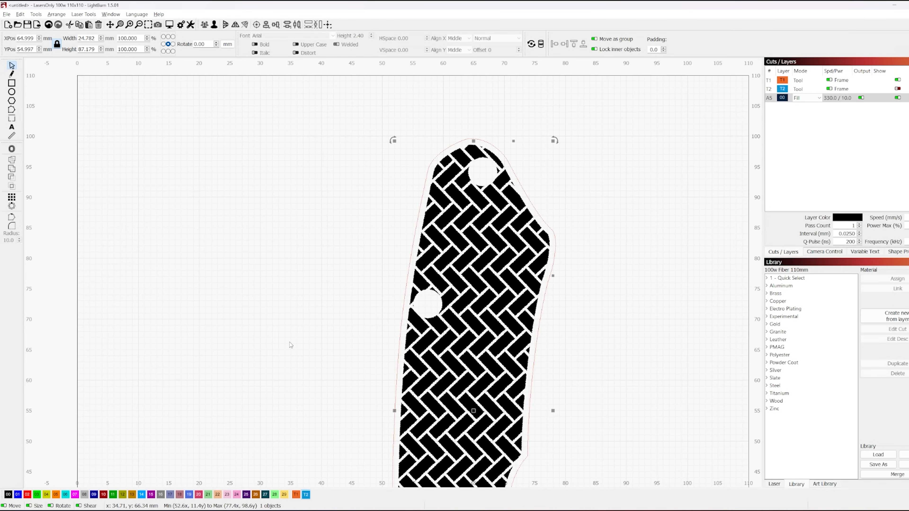
drag(290, 345, 275, 154)
drag(294, 297, 266, 406)
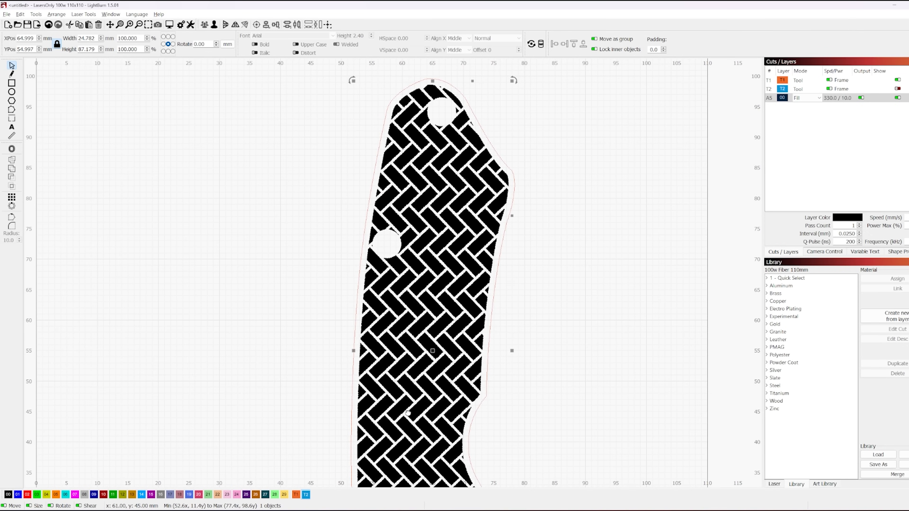
drag(408, 413, 398, 222)
key(ctrl+z)
drag(437, 268, 428, 417)
scroll(428, 417, down, 4)
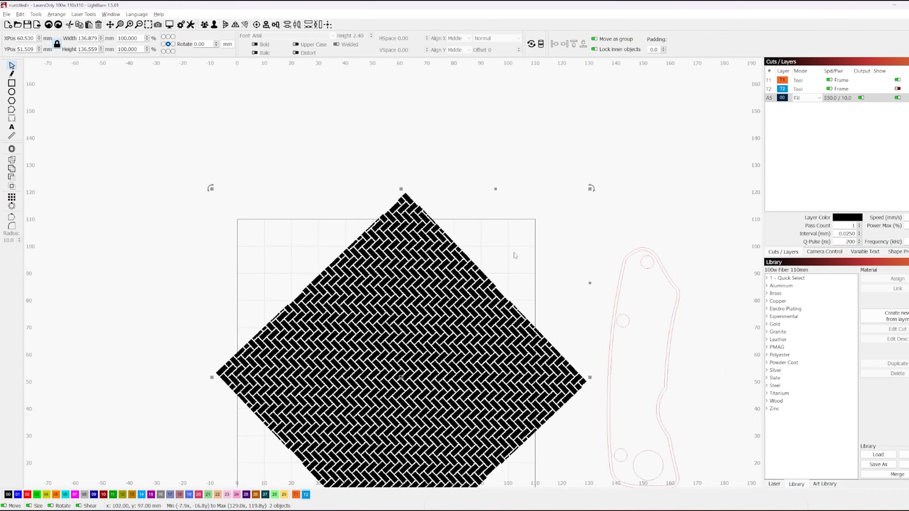
- Rotate the herringbone pattern over the work area slightly clockwise
click(536, 235)
click(408, 203)
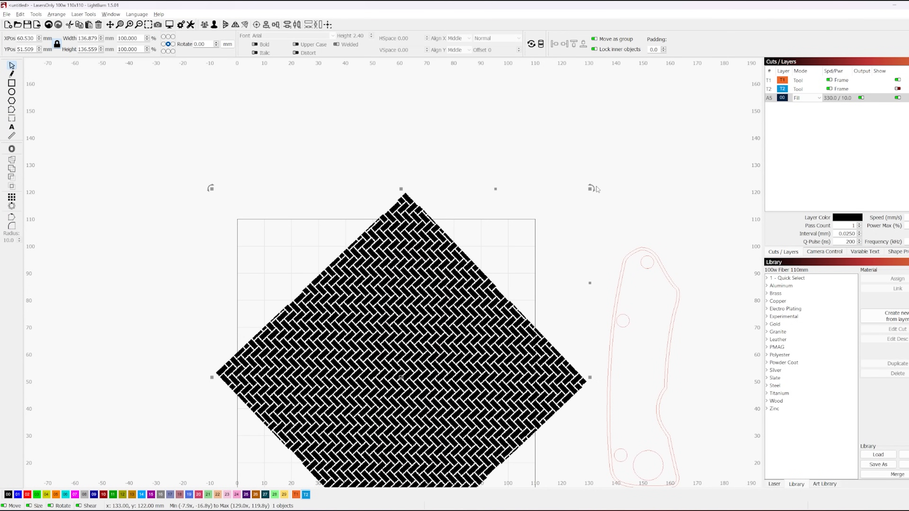
drag(591, 188, 548, 487)
- Select the inner template group with the fill layer temporarily hidden, and intersect it with the herringbone pattern
click(898, 98)
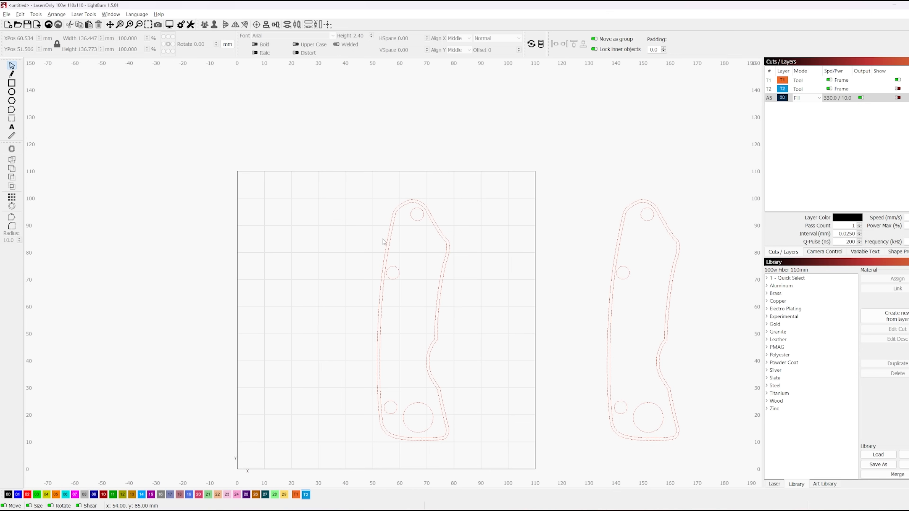
click(417, 223)
click(898, 97)
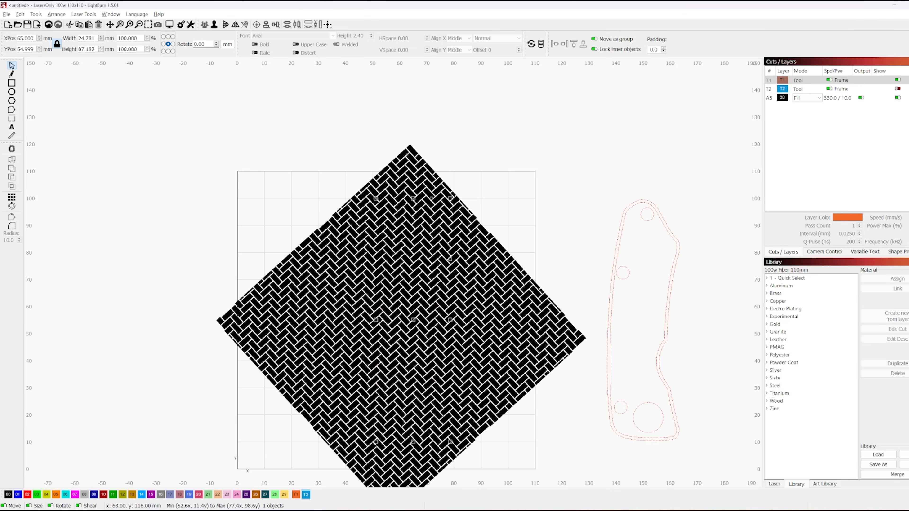
shift+click(409, 158)
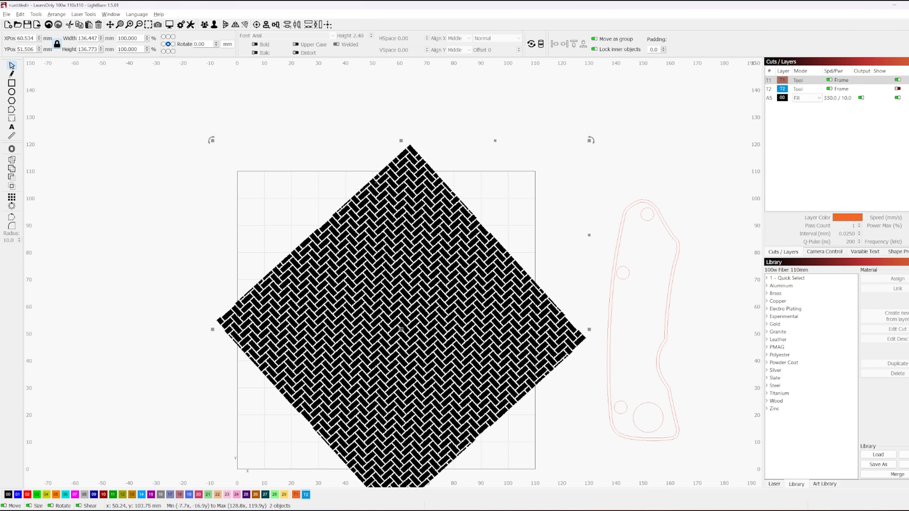
click(12, 186)
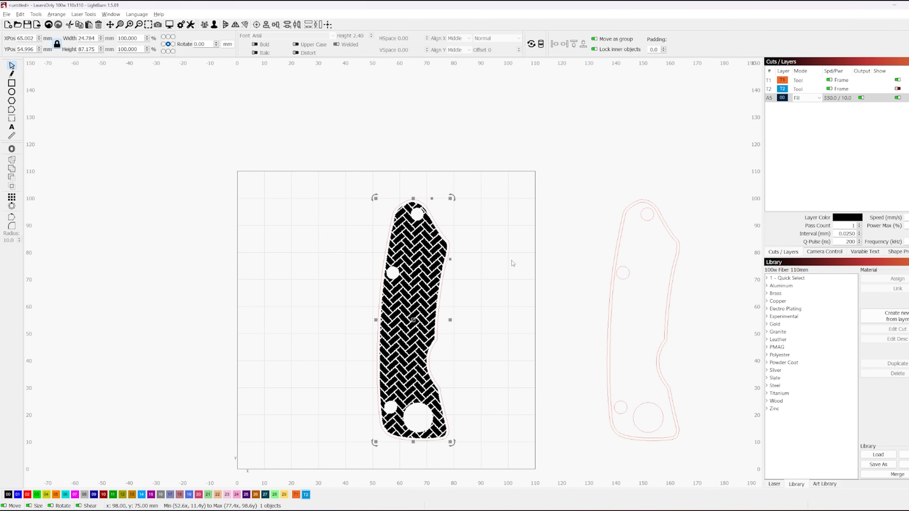
- Place a duplicate of the empty handle template to the left of the work area
scroll(444, 373, down, 2)
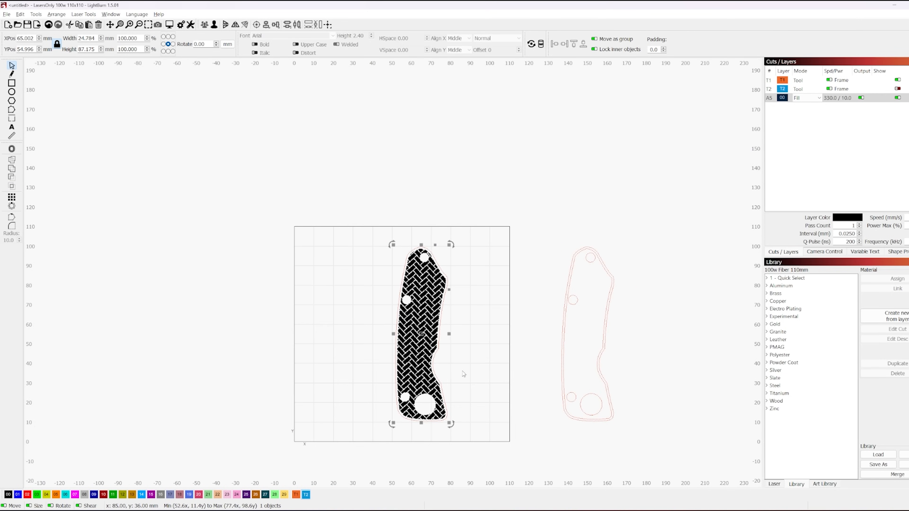
drag(471, 365, 425, 308)
click(296, 286)
scroll(297, 287, down, 2)
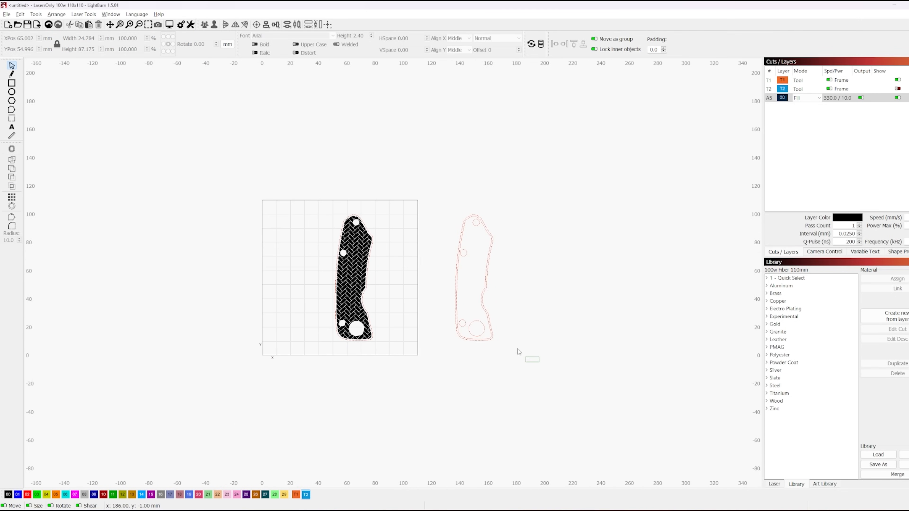
drag(518, 350, 455, 199)
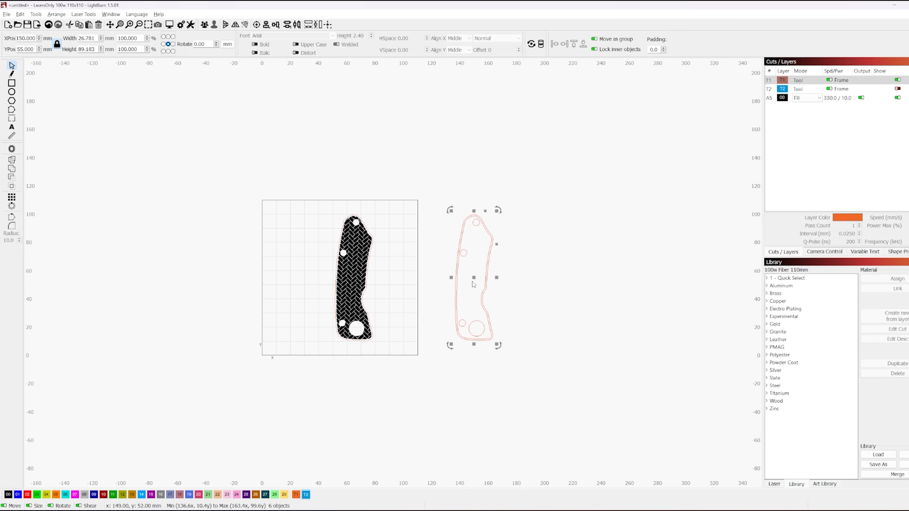
drag(472, 277, 429, 301)
- Create a grid array of the square 110 mm herringbone pattern with 2 columns and 2 rows
click(211, 144)
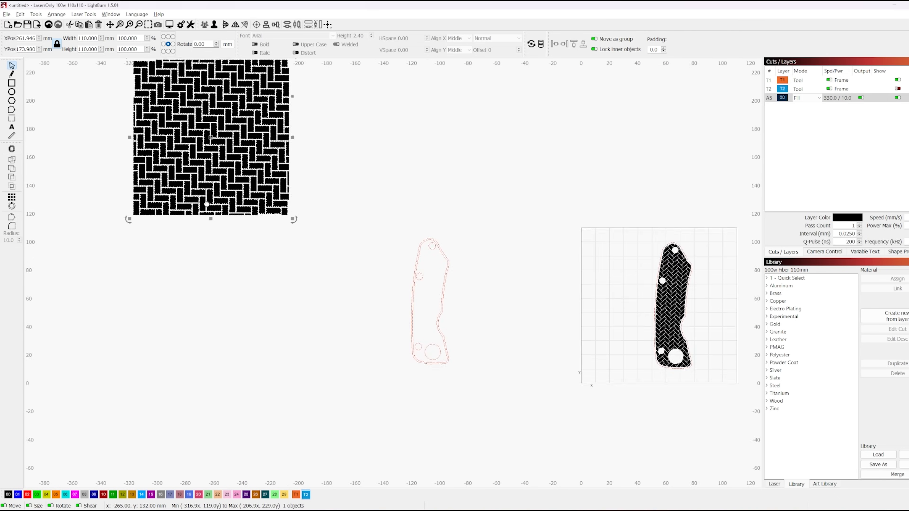
drag(33, 113, 23, 192)
click(11, 197)
click(463, 190)
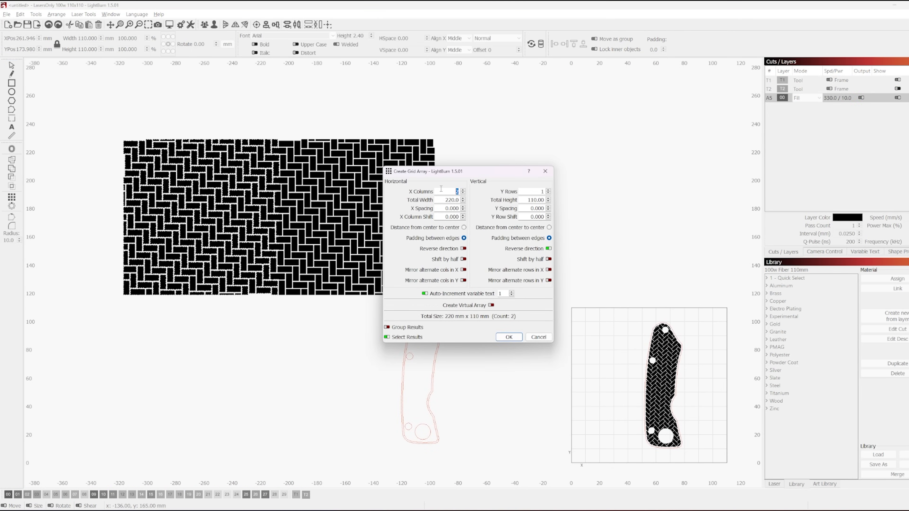
click(548, 190)
click(508, 337)
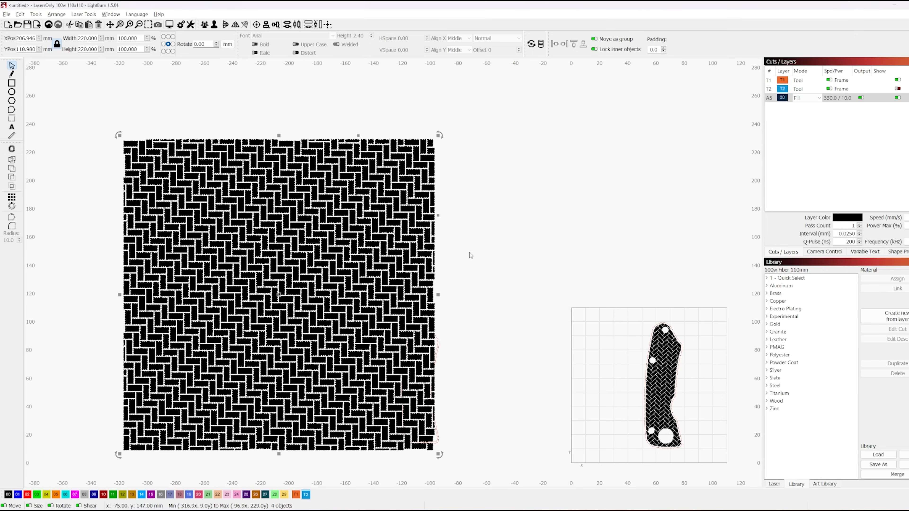
- Group the arrayed herringbone tiles and rotate the group about 45 degrees
key(ctrl+g)
drag(439, 455, 281, 493)
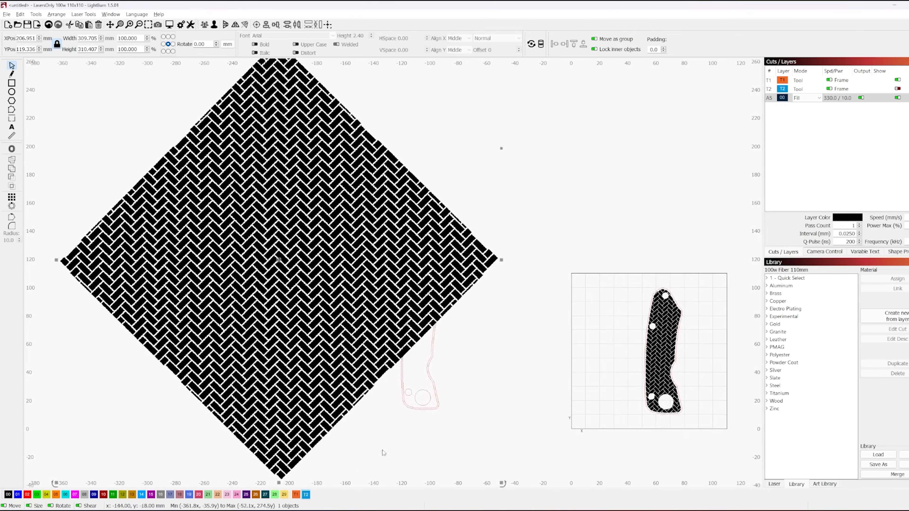
- Move the rotated herringbone group clear of the template copy and convert it to a 254 DPI bitmap using the cut settings
scroll(261, 249, down, 2)
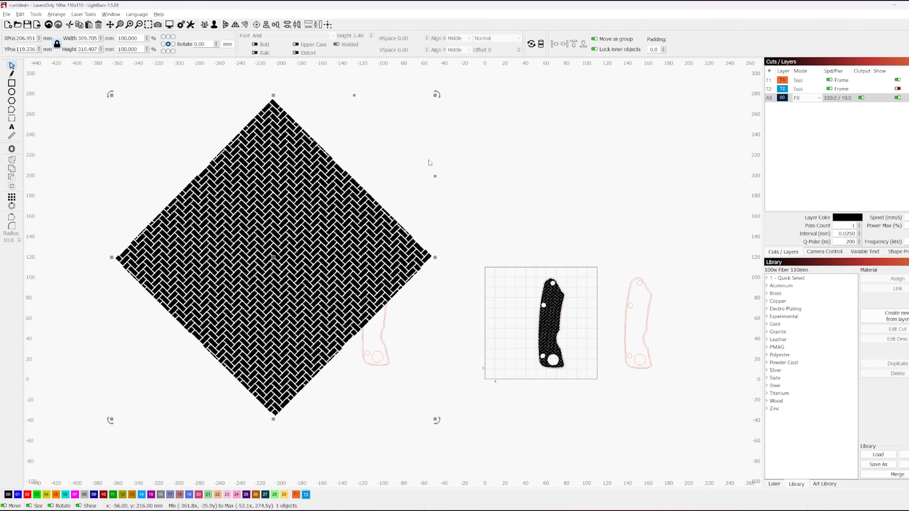
click(270, 238)
right_click(269, 237)
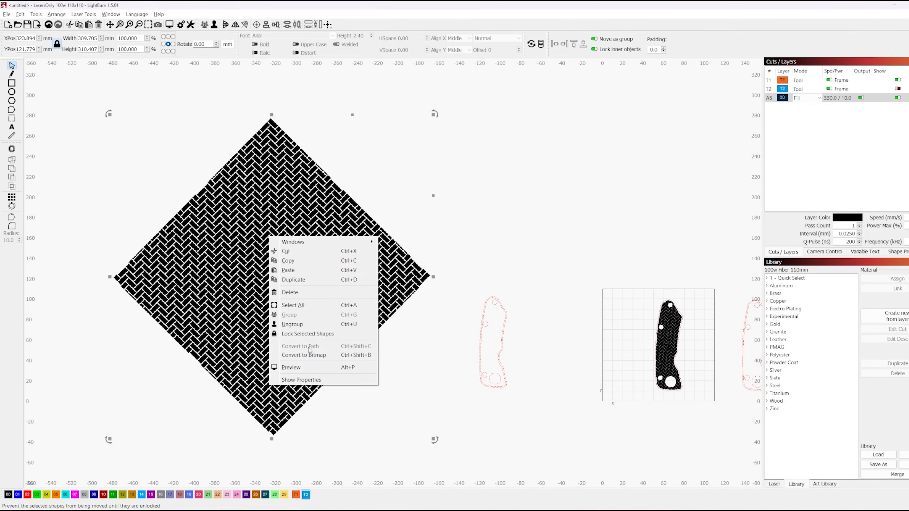
click(312, 356)
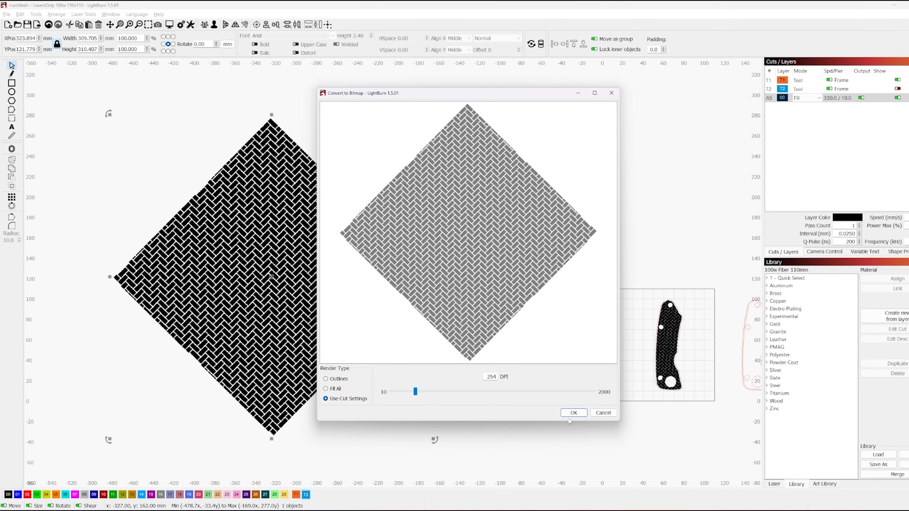
click(574, 413)
mouse_move(346, 262)
mouse_down()
mouse_move(364, 246)
mouse_move(329, 301)
mouse_move(349, 267)
mouse_up()
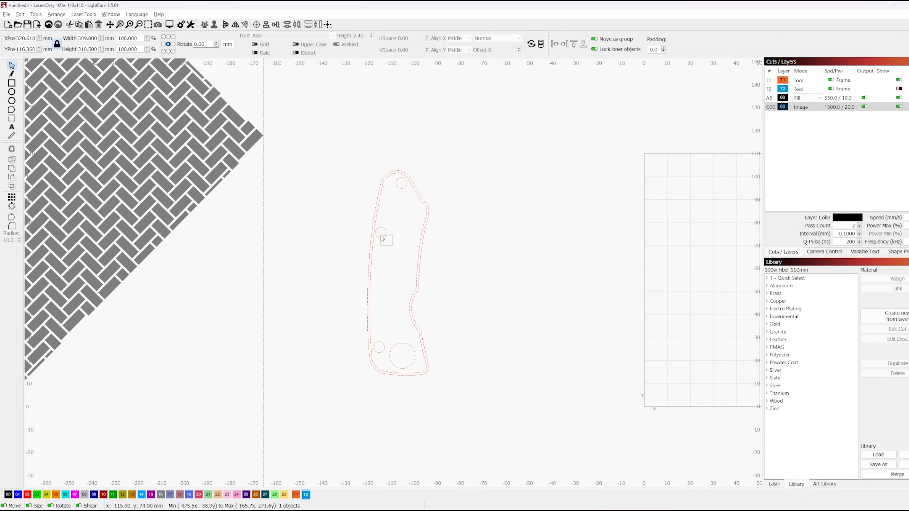
- Select the inner outline and the four holes of the template copy beside the bitmap, and group them
click(381, 236)
scroll(298, 296, down, 3)
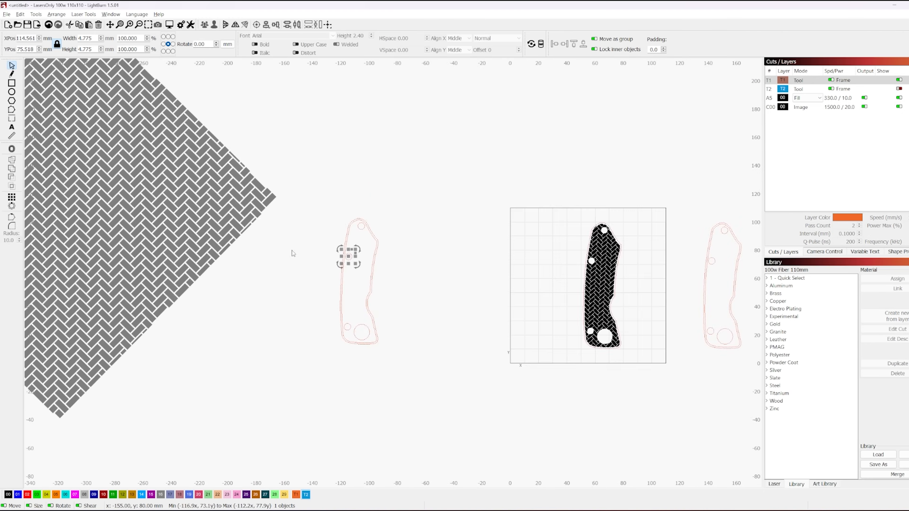
scroll(342, 240, up, 8)
click(409, 217)
click(403, 201)
shift+click(376, 297)
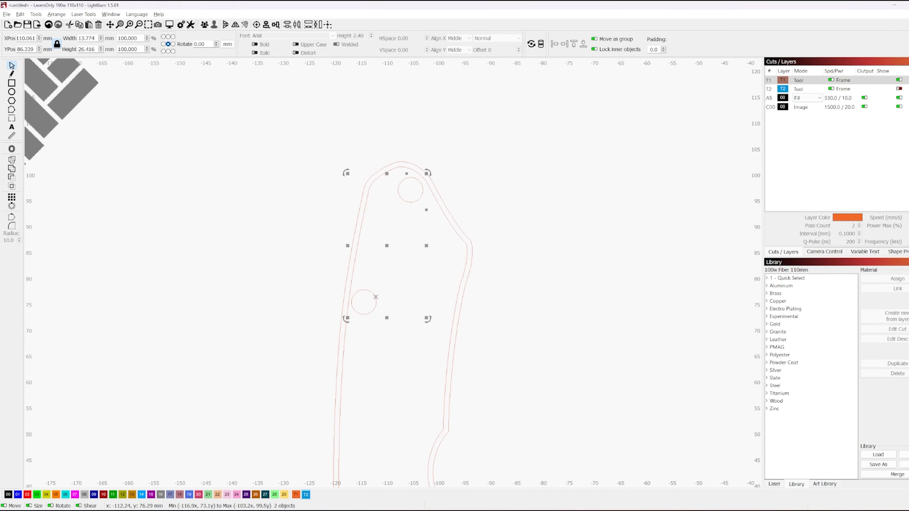
shift+click(356, 257)
scroll(376, 370, down, 10)
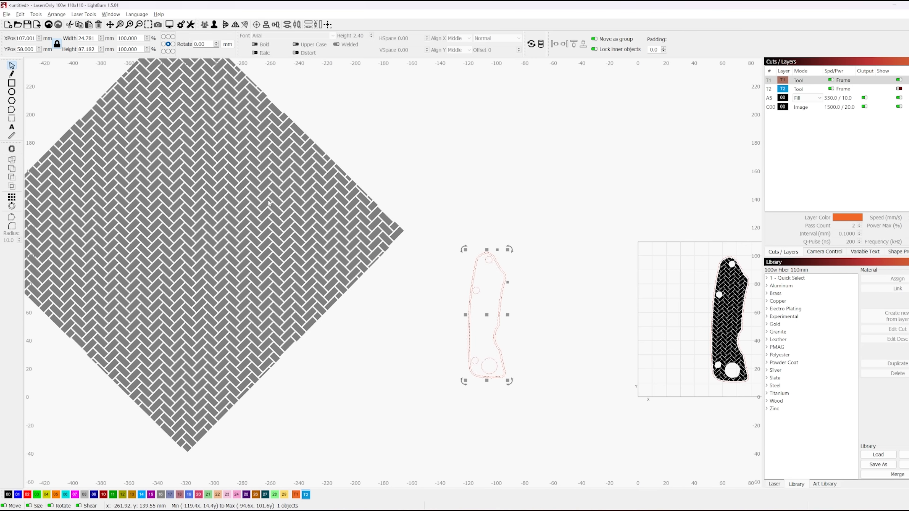
- Apply the grouped inner outline and holes as a mask to the herringbone bitmap
shift+click(269, 203)
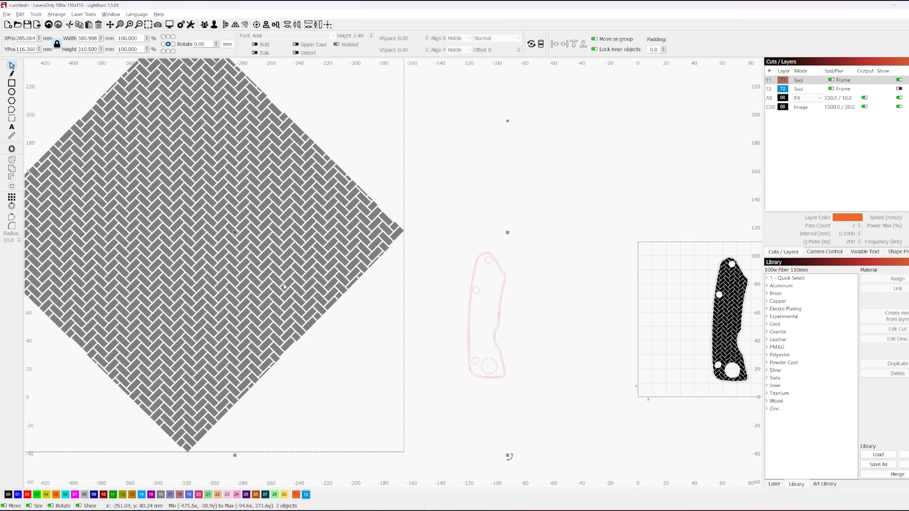
right_click(276, 214)
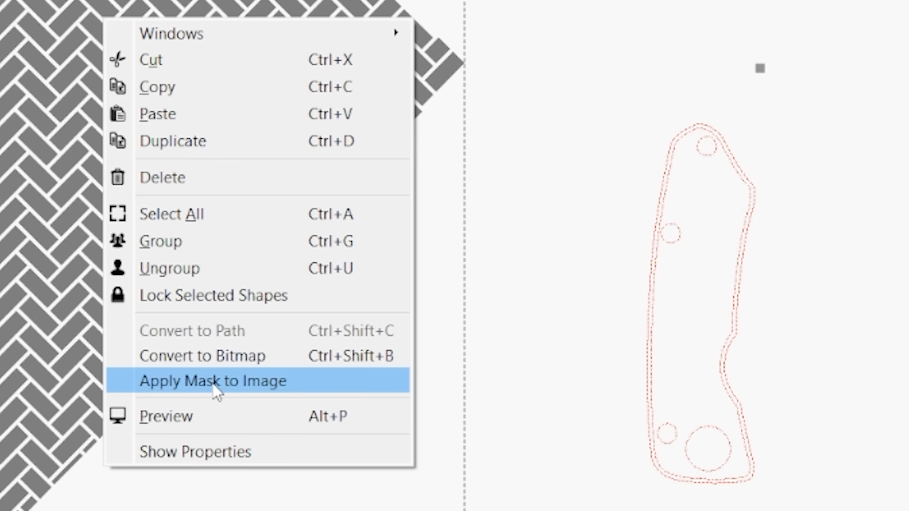
click(214, 386)
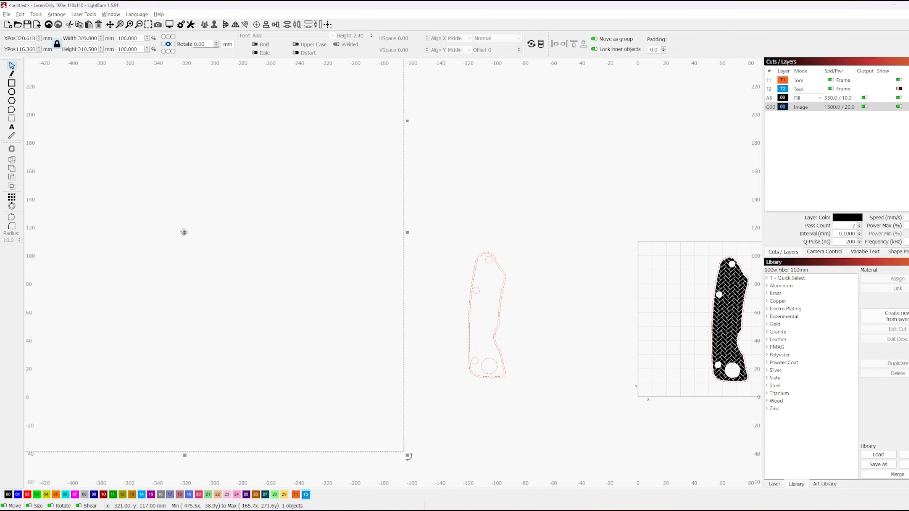
- Move the masked herringbone image over the template copy so the pattern fills the whole inner outline
drag(184, 233, 384, 306)
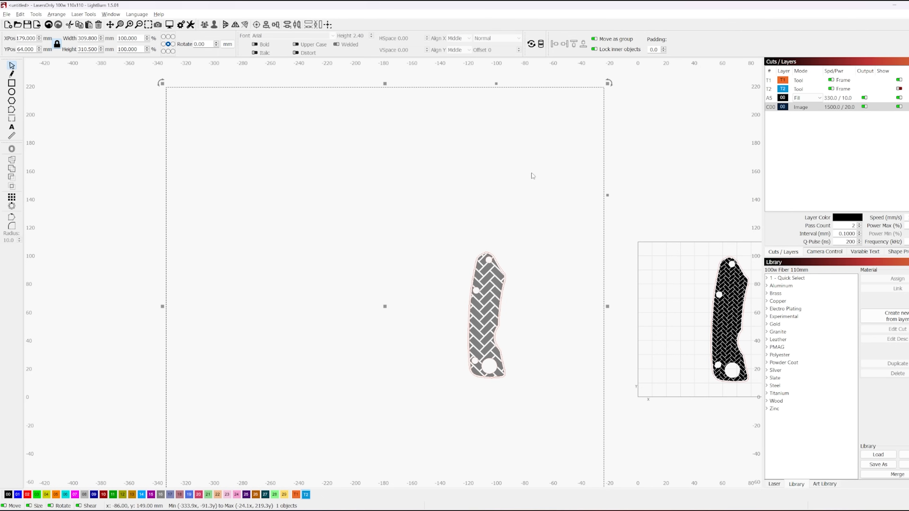
key(ctrl+z)
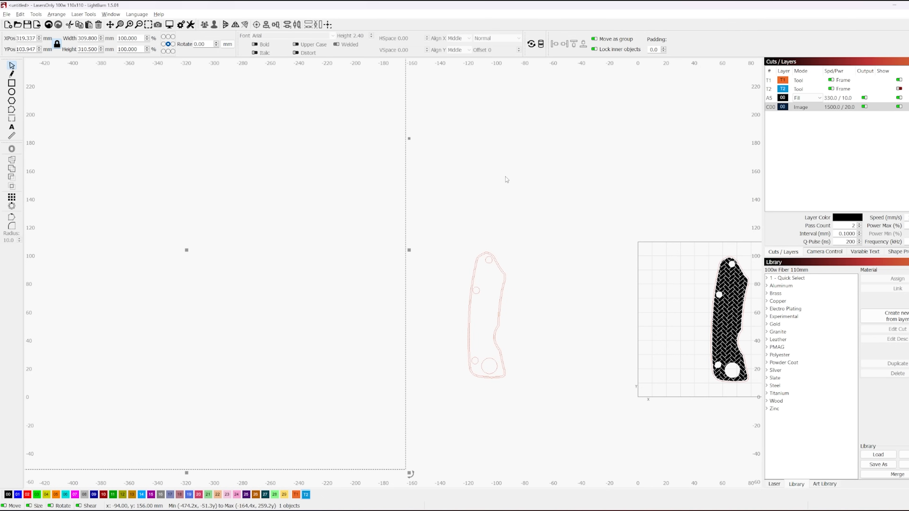
click(431, 228)
drag(259, 181, 537, 298)
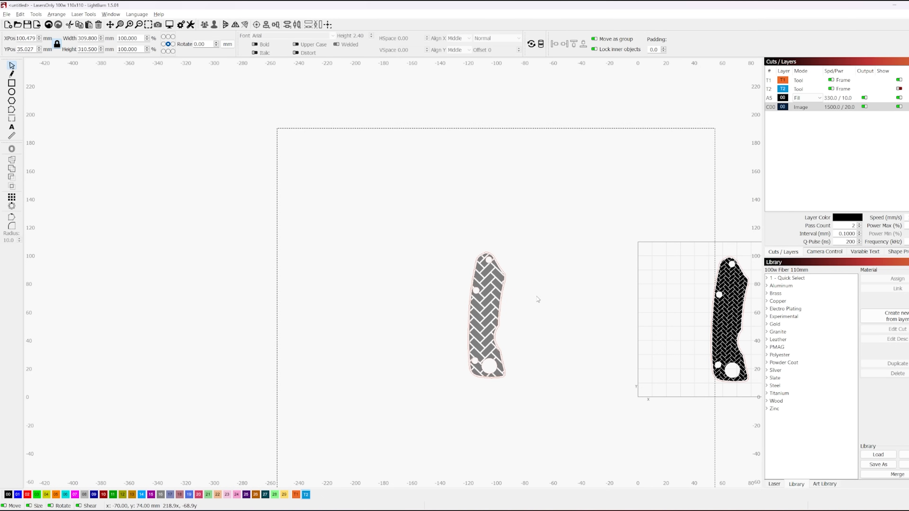
scroll(523, 315, up, 5)
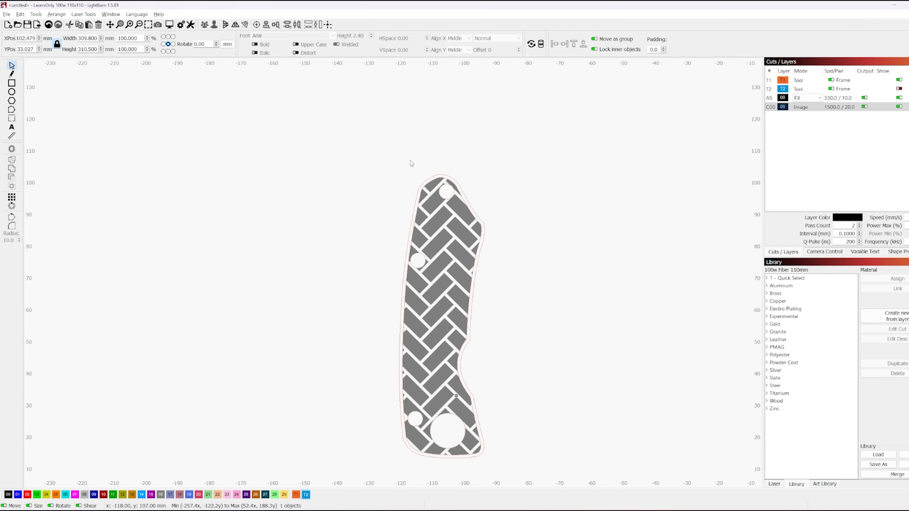
- Scale the masked herringbone image down to about 158 mm wide around the template copy and rotate it about 5 degrees clockwise
scroll(420, 244, down, 4)
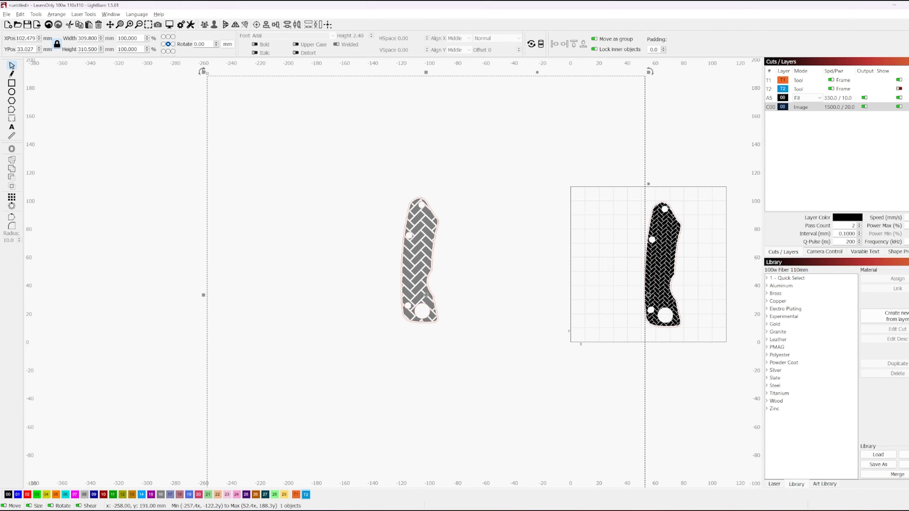
drag(204, 74, 359, 233)
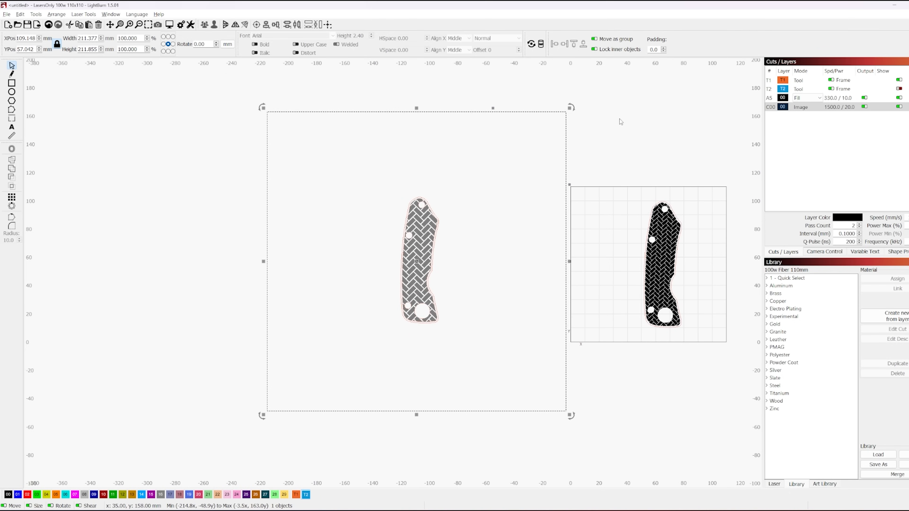
drag(570, 108, 443, 189)
drag(330, 264, 370, 235)
scroll(370, 235, up, 3)
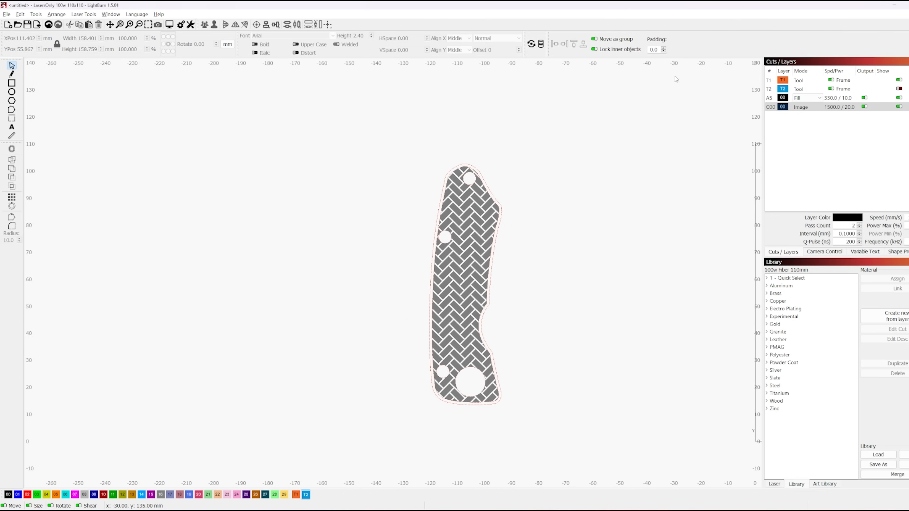
drag(699, 168, 659, 220)
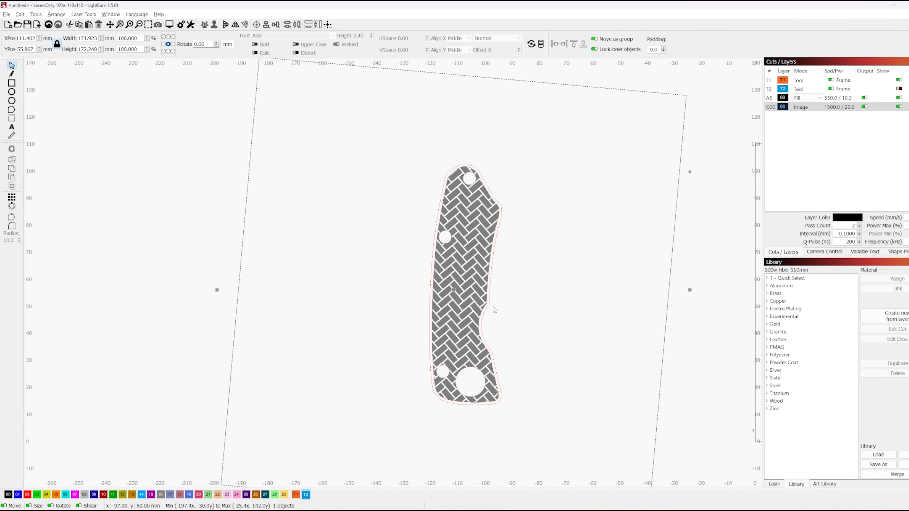
- Flatten the image mask on the masked herringbone bitmap and examine the pattern's edges around the holes and inner outline
right_click(465, 303)
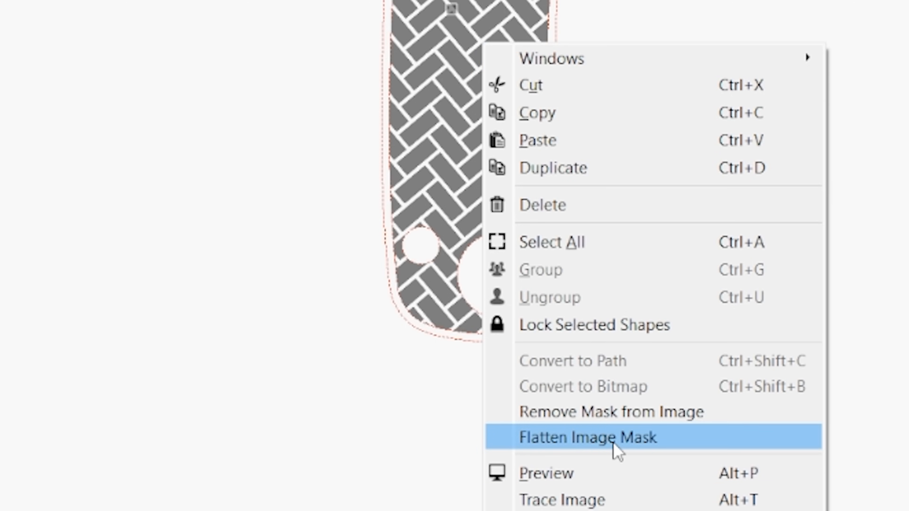
click(616, 452)
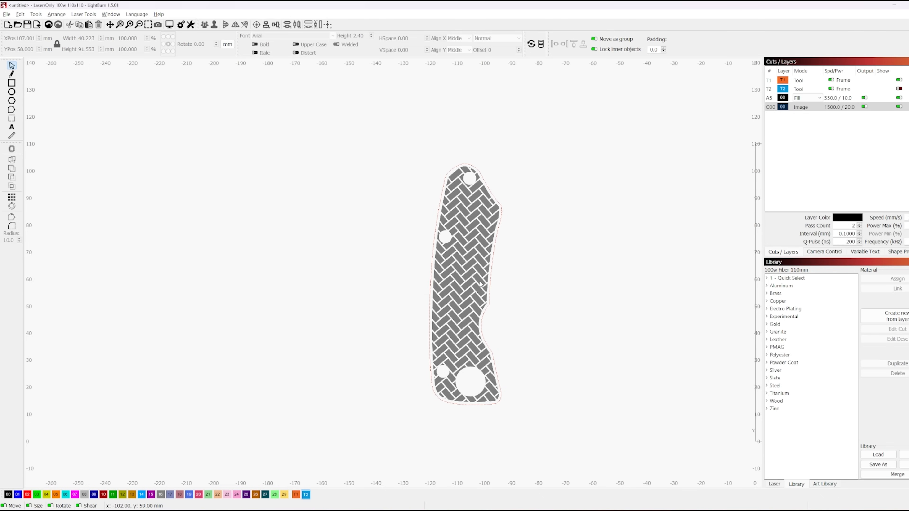
click(480, 281)
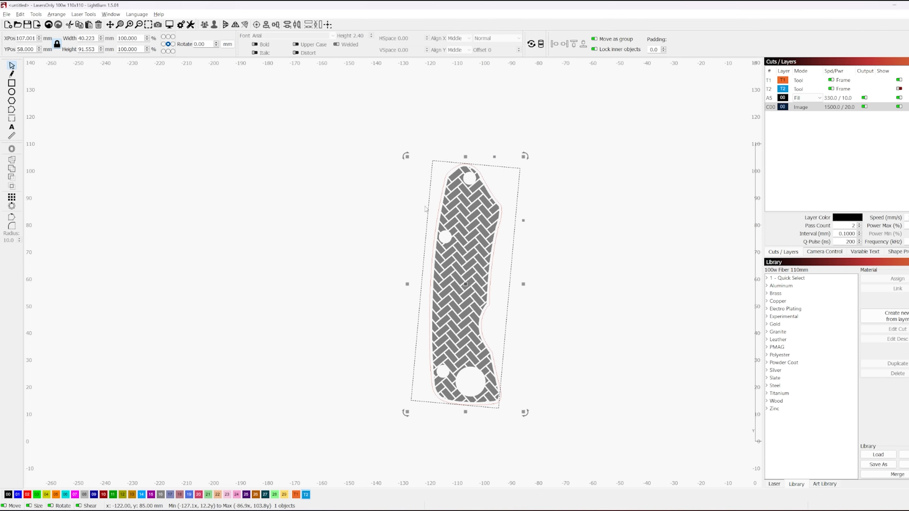
scroll(452, 232, up, 9)
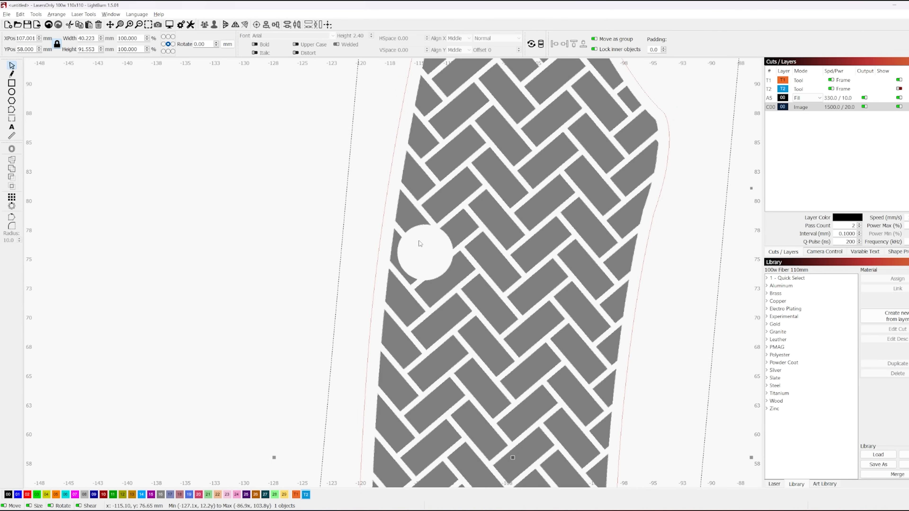
scroll(421, 251, up, 1)
drag(506, 74, 470, 282)
scroll(470, 282, down, 8)
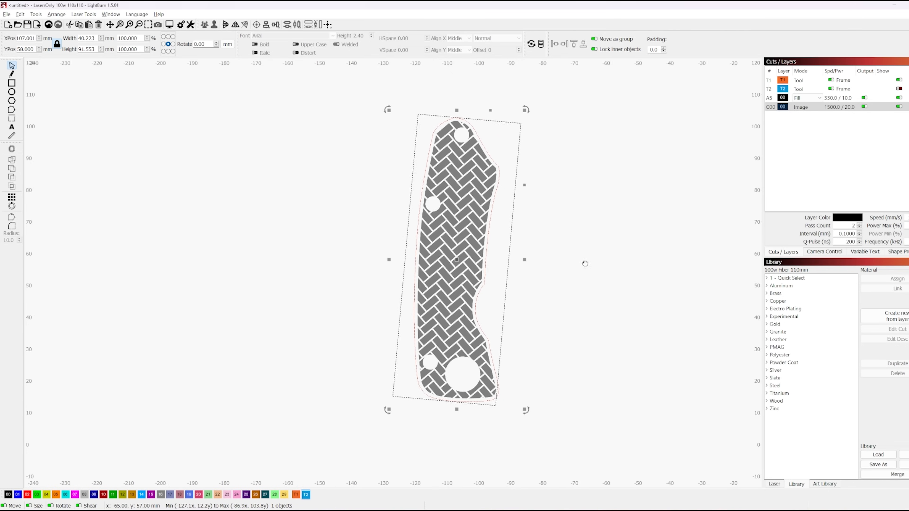
scroll(302, 235, down, 3)
scroll(357, 253, up, 3)
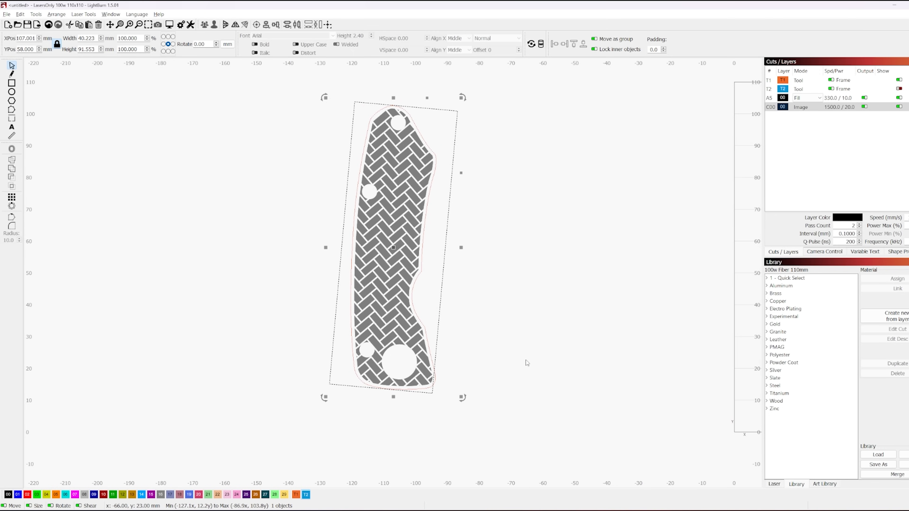
- Delete the flattened herringbone image together with the template copy around it, outside the work area
click(567, 319)
scroll(428, 304, down, 3)
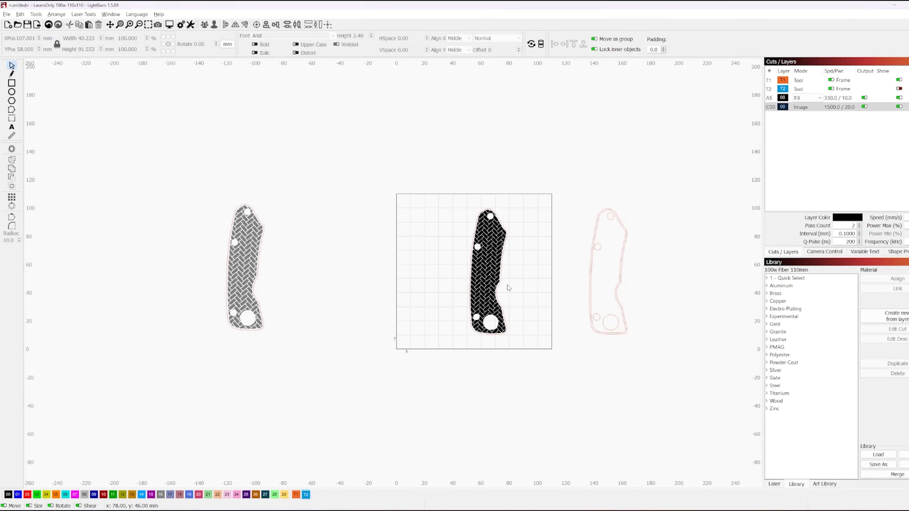
scroll(490, 277, up, 3)
drag(333, 268, 623, 239)
click(219, 276)
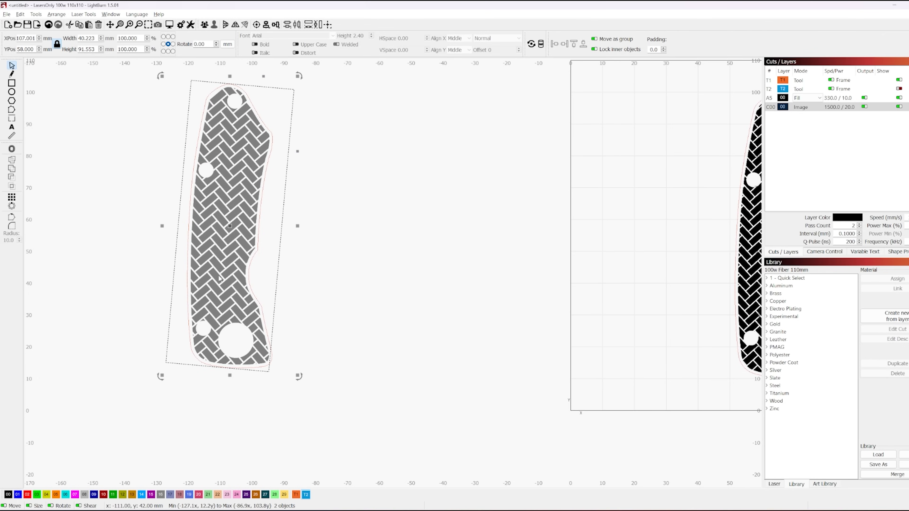
key(Delete)
drag(392, 276, 50, 278)
scroll(412, 289, up, 1)
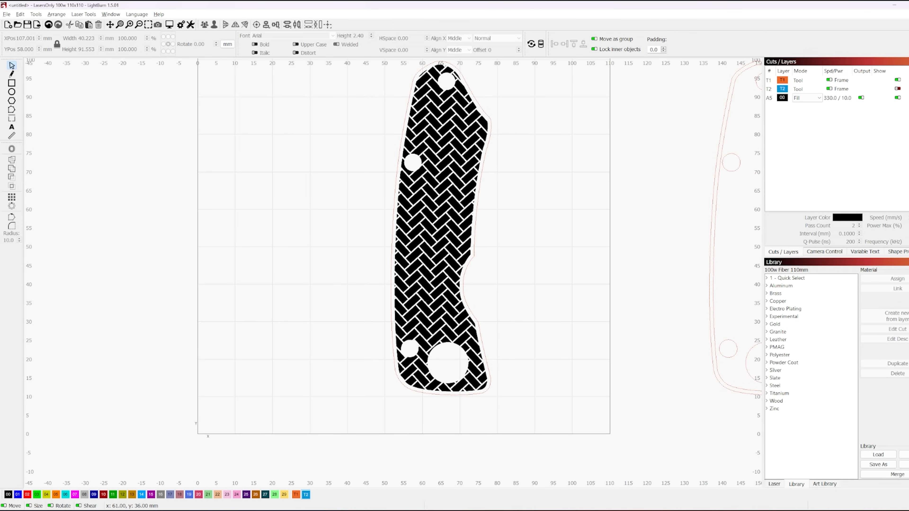
scroll(426, 300, down, 1)
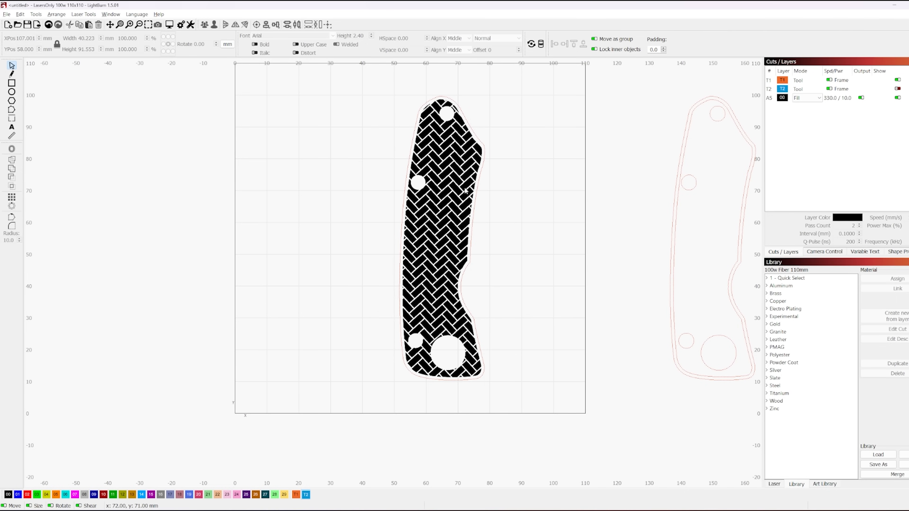
- Select the vector herringbone fill, check the laser controls, and return to the material library
click(443, 147)
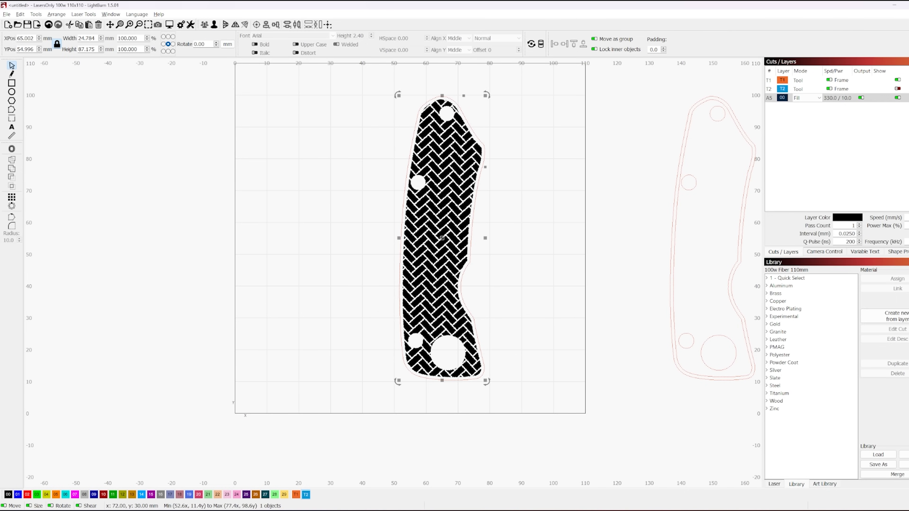
click(775, 485)
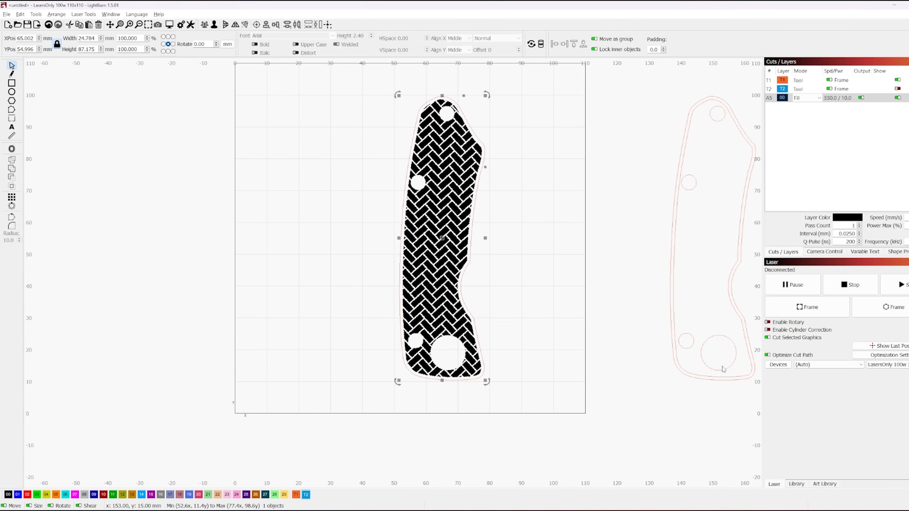
drag(609, 393, 525, 401)
drag(717, 423, 513, 91)
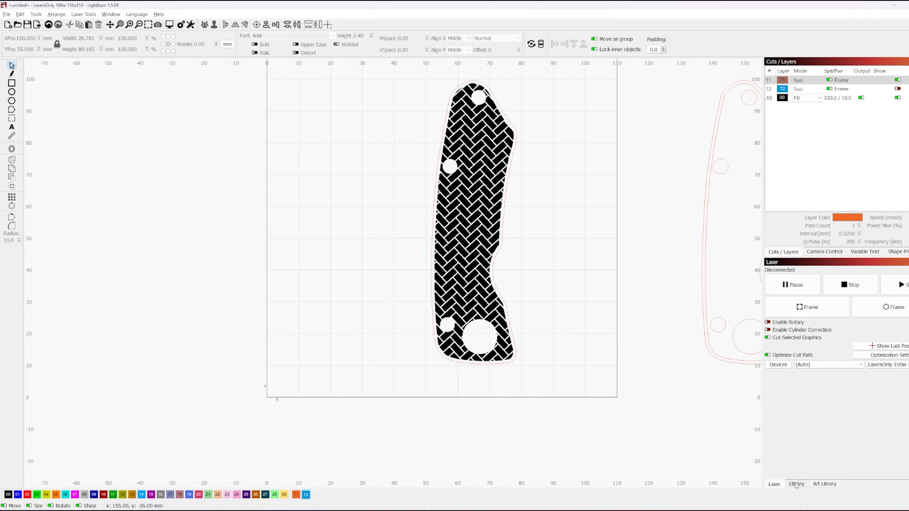
click(796, 485)
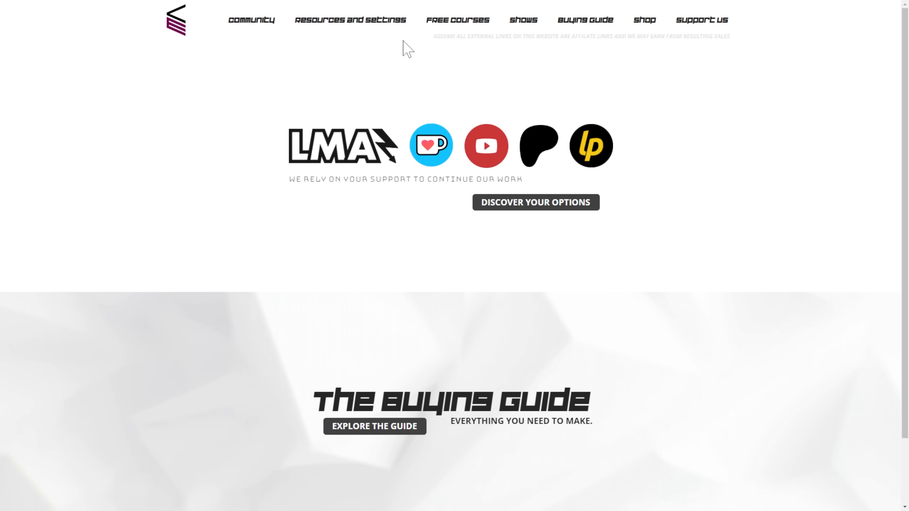
- On the Laser Everything website, look through the free starter settings packs and the community fiber laser settings library
mouse_move(366, 25)
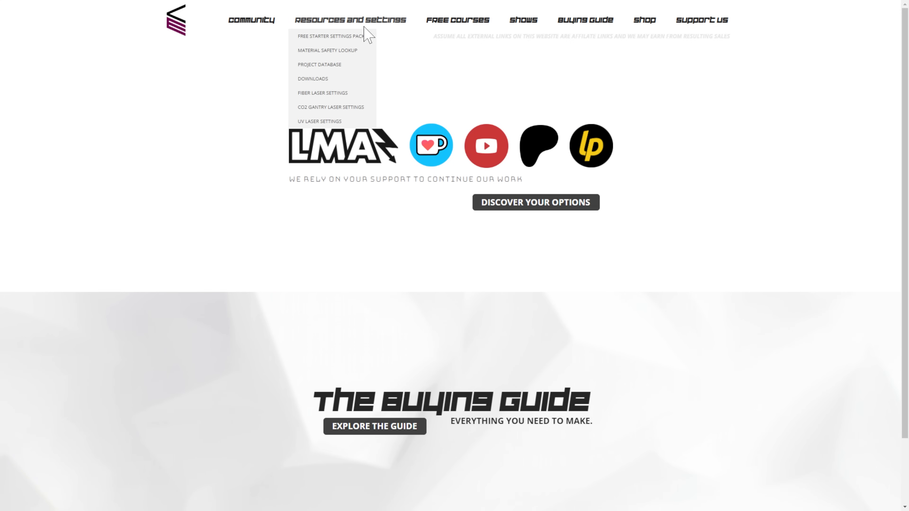
click(338, 37)
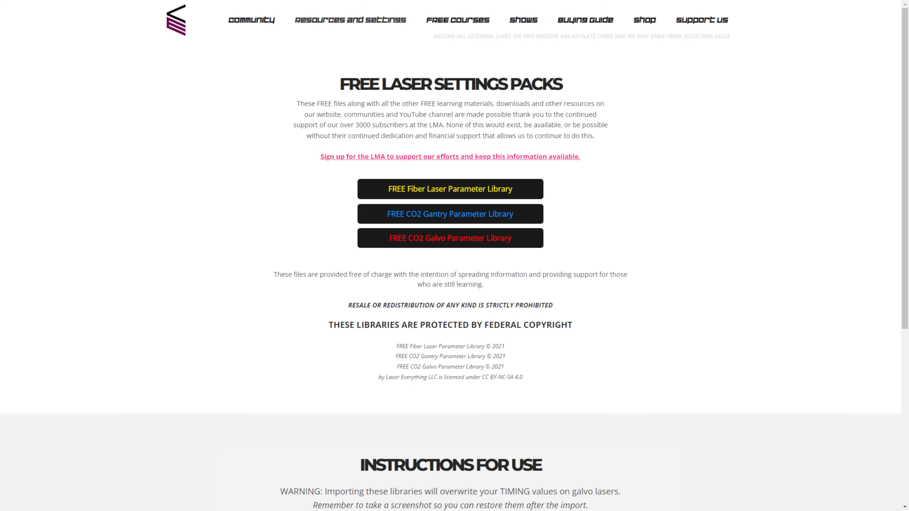
mouse_move(344, 21)
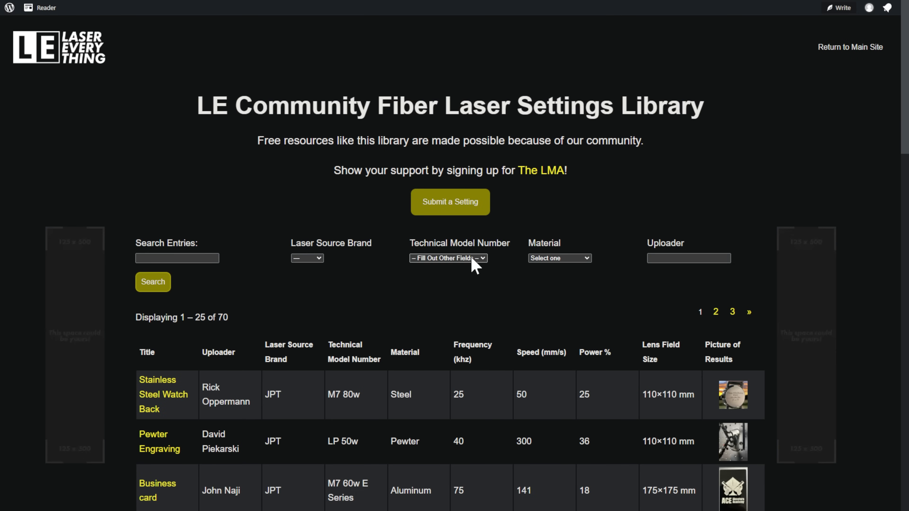
scroll(710, 410, down, 15)
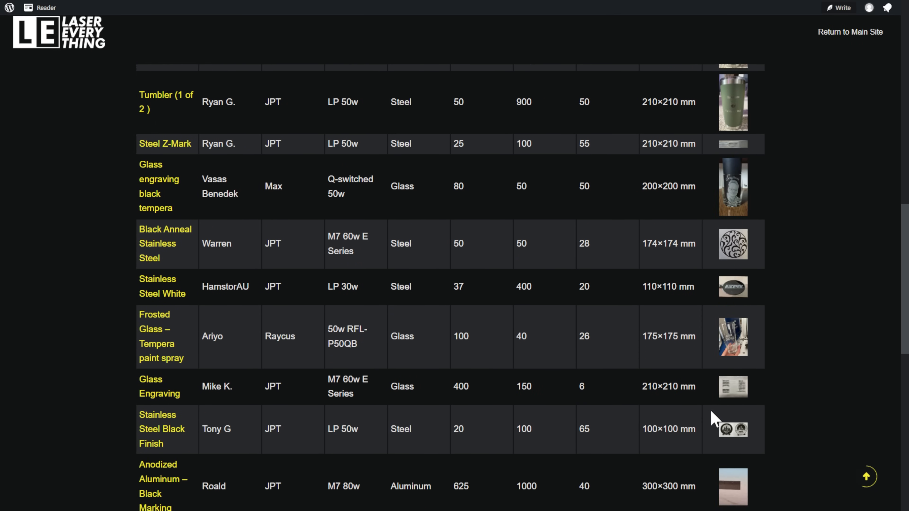
scroll(711, 412, down, 5)
scroll(694, 414, down, 2)
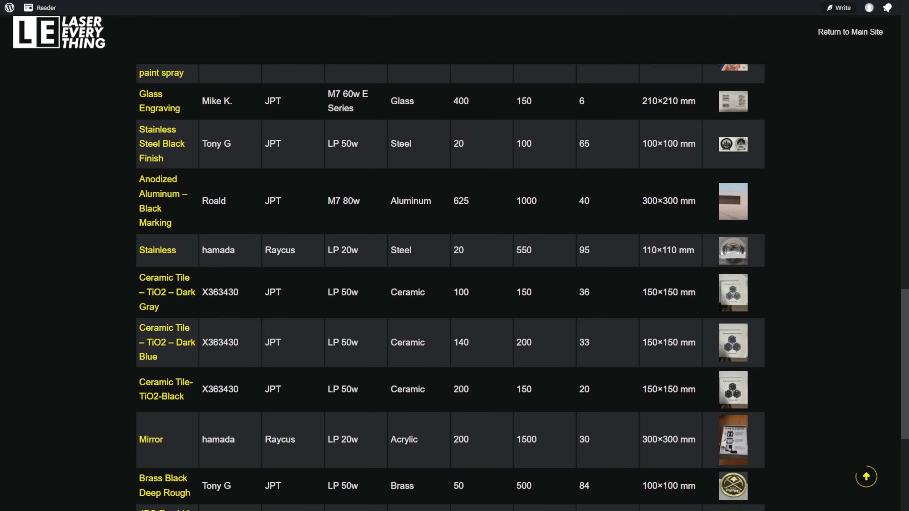
scroll(669, 404, down, 3)
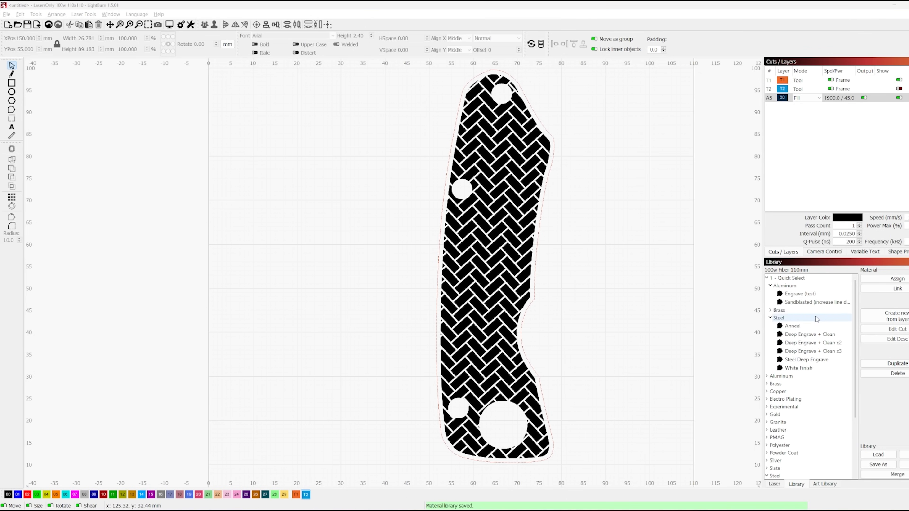
- Assign the aluminum Engrave (test) preset to the fill layer, with bi-directional fill, a 90-degree scan angle and 2 passes
click(817, 294)
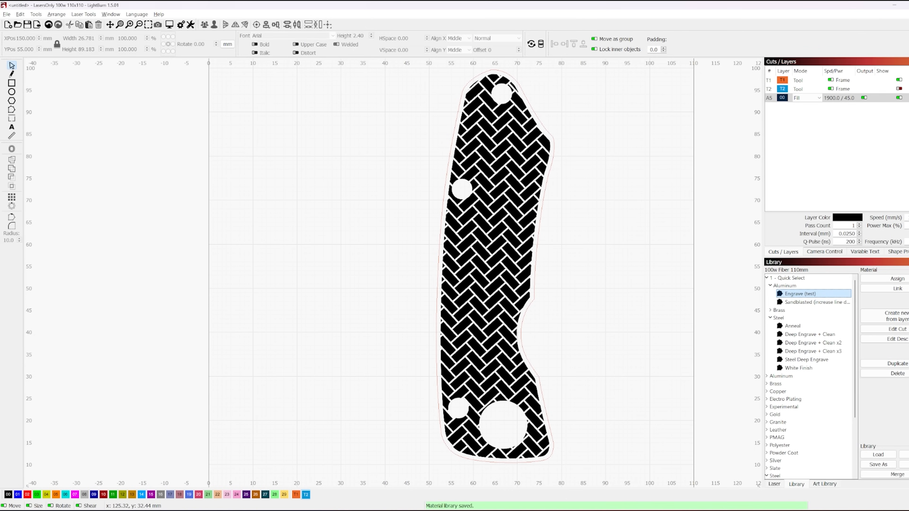
click(899, 279)
double_click(847, 99)
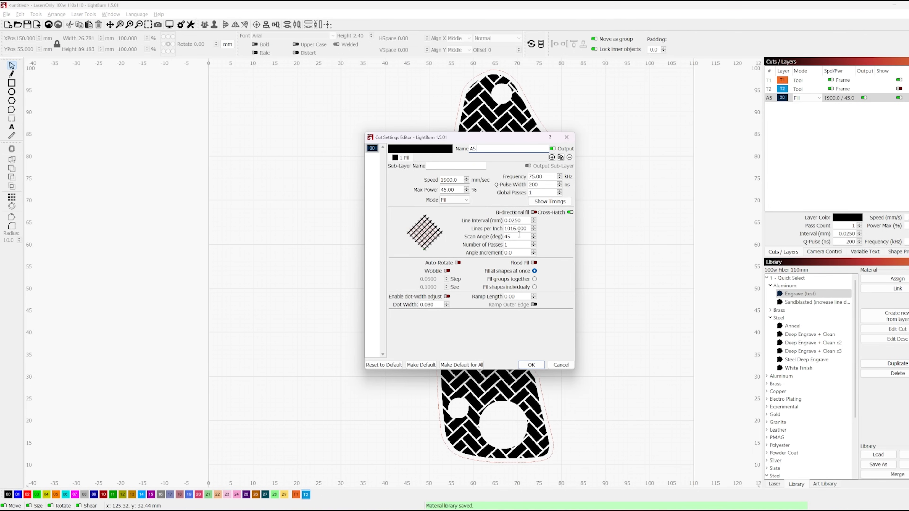
click(533, 235)
click(533, 213)
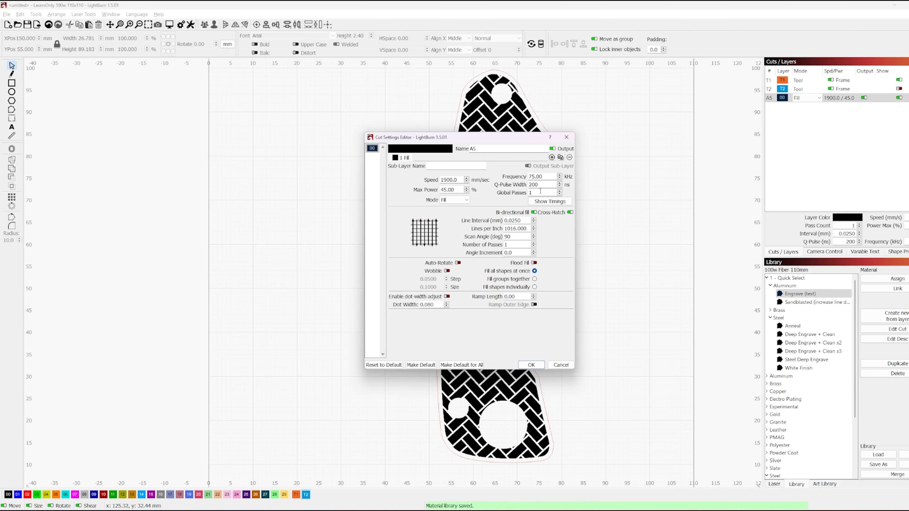
double_click(530, 193)
double_click(513, 246)
text(2)
click(532, 365)
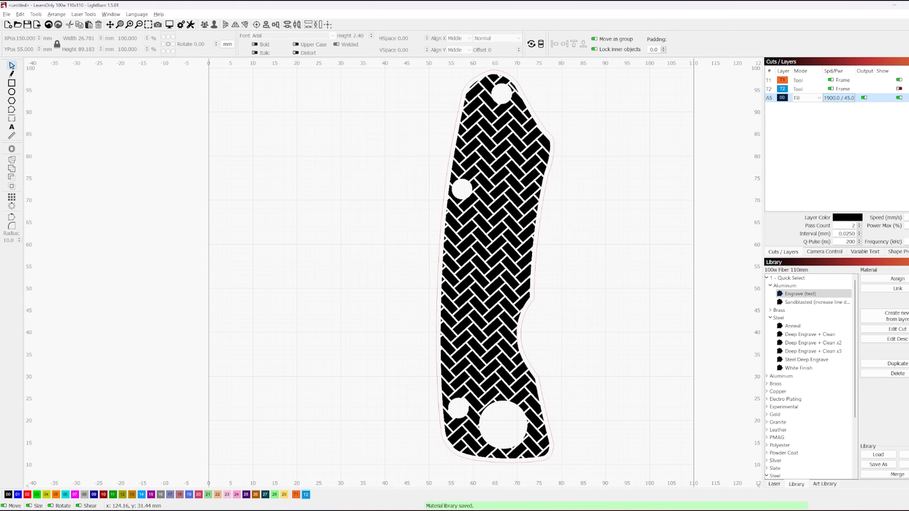
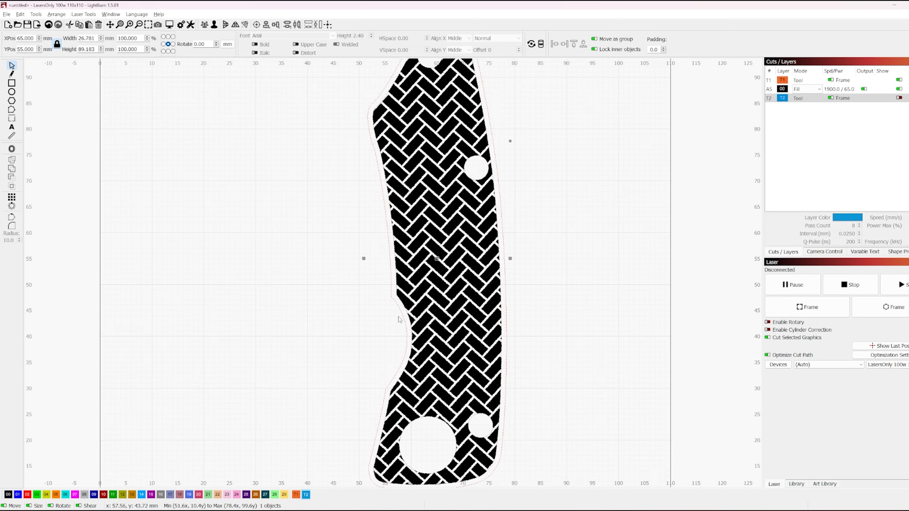
- Move the herringbone handle out of the work area to about X 189, Y 54 mm, and show the T2 blade layer
scroll(397, 365, down, 5)
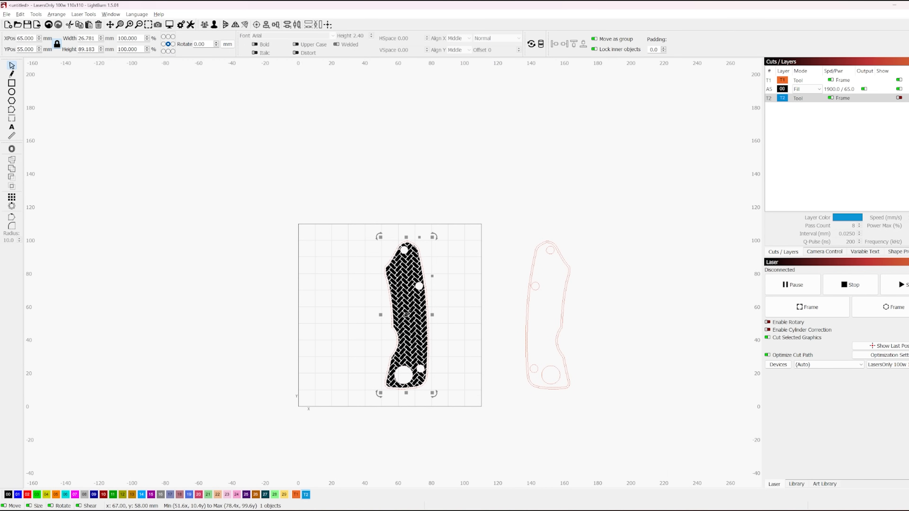
drag(411, 318, 412, 317)
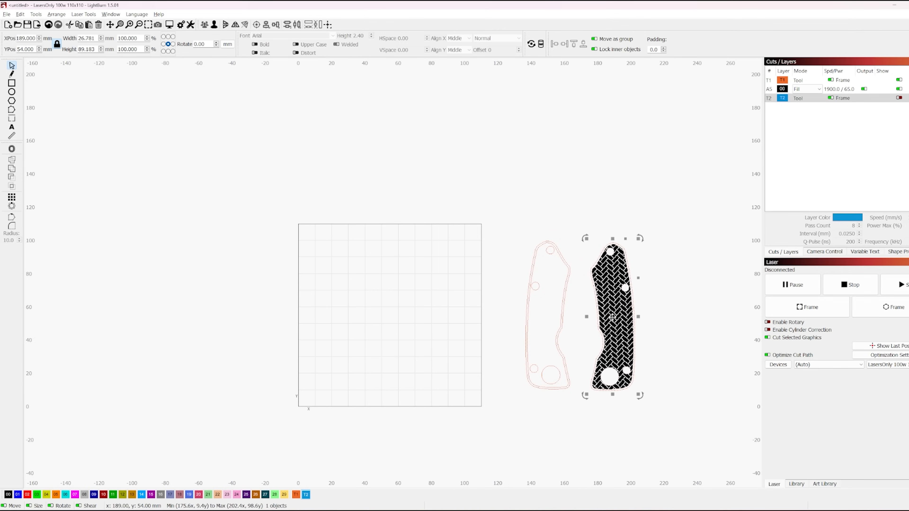
click(481, 291)
scroll(394, 343, up, 5)
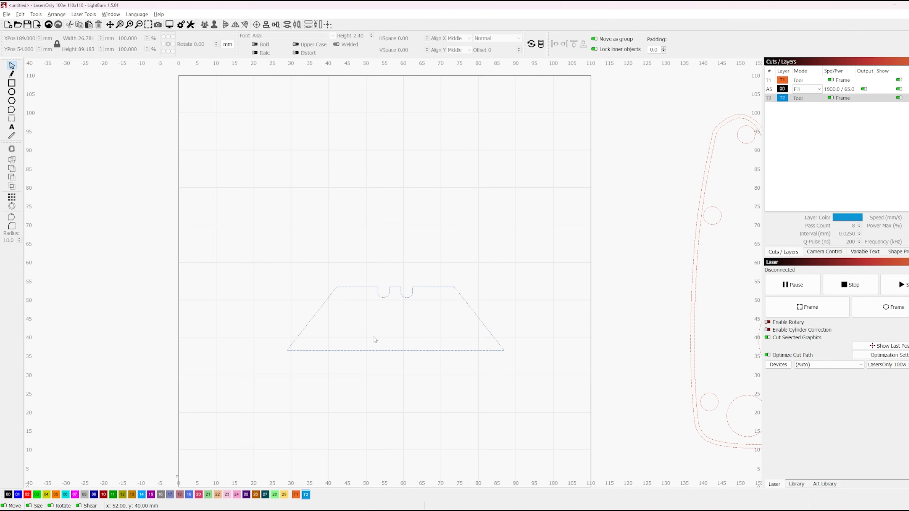
- Examine the blade outline in the work area and compare it with the two handle templates beside it
drag(396, 351, 362, 311)
drag(486, 380, 310, 261)
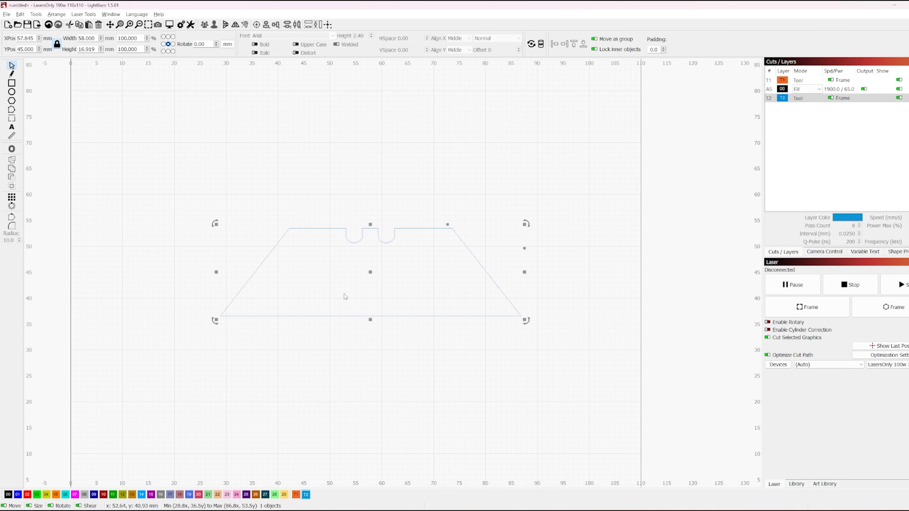
scroll(344, 300, down, 2)
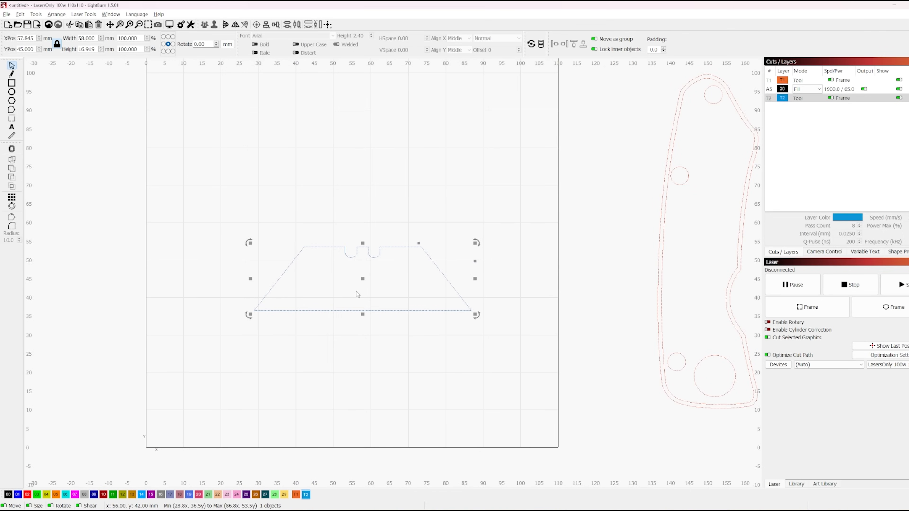
drag(595, 300, 456, 304)
scroll(456, 305, down, 2)
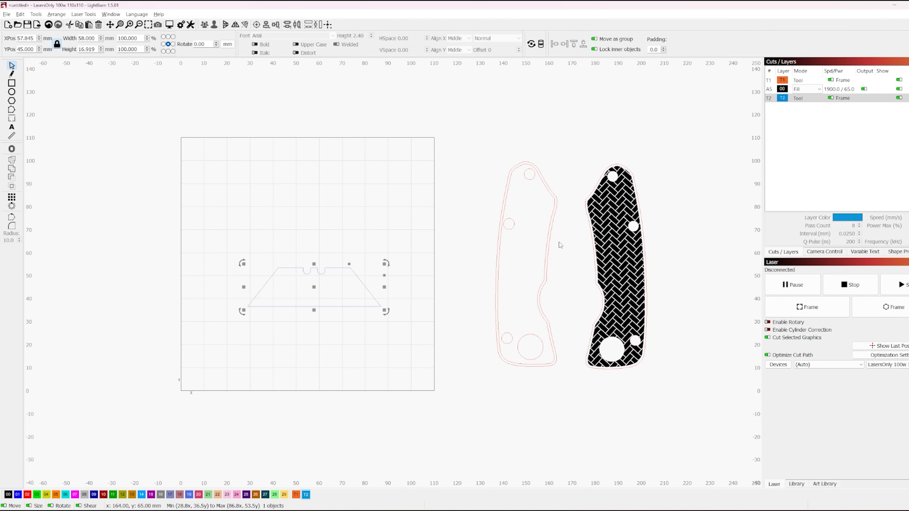
scroll(415, 297, up, 2)
drag(365, 298, 458, 298)
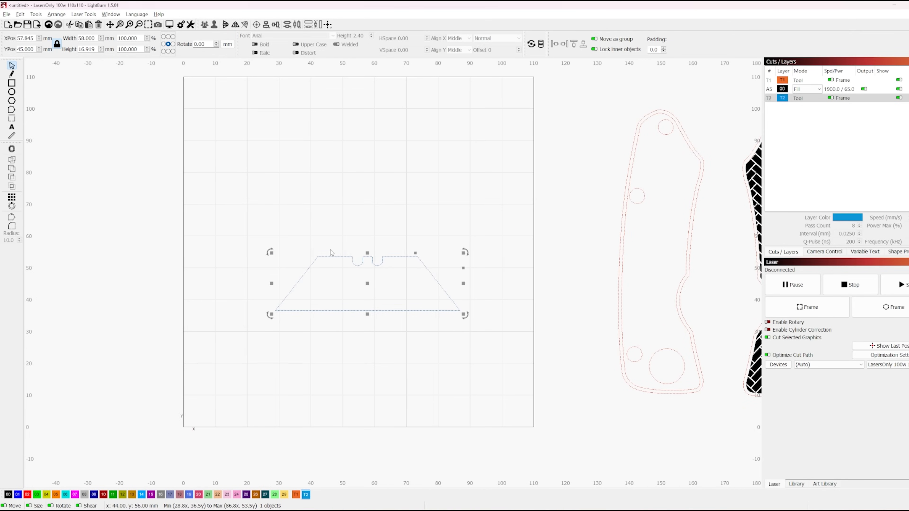
drag(405, 282, 222, 290)
drag(675, 427, 421, 270)
click(425, 278)
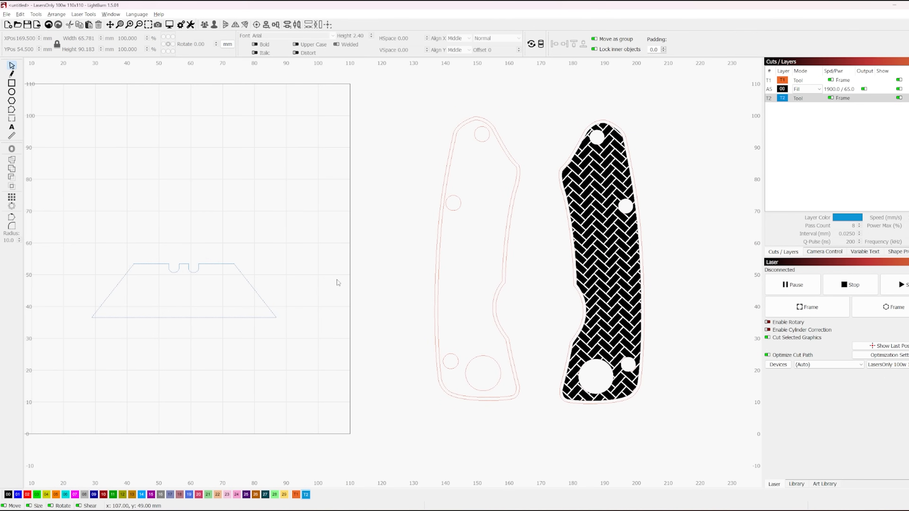
scroll(408, 303, up, 3)
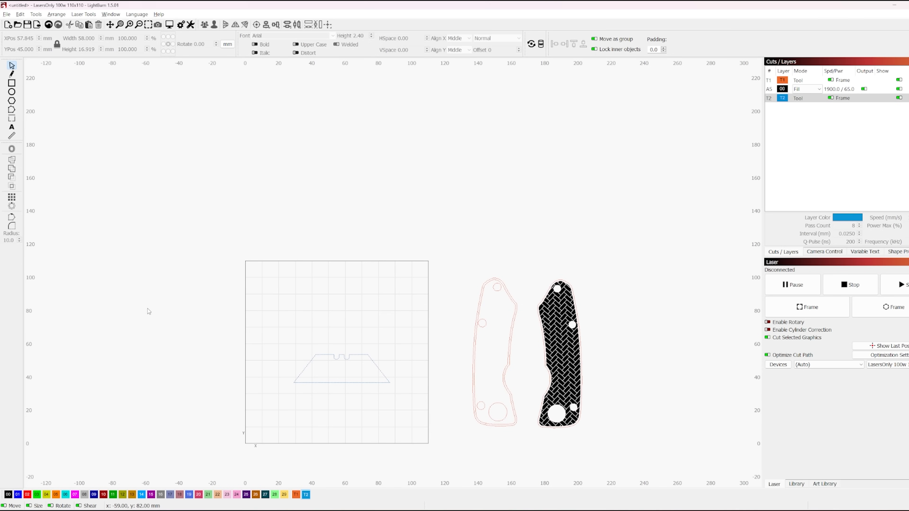
key(ctrl+v)
key(ctrl+z)
drag(160, 261, 237, 245)
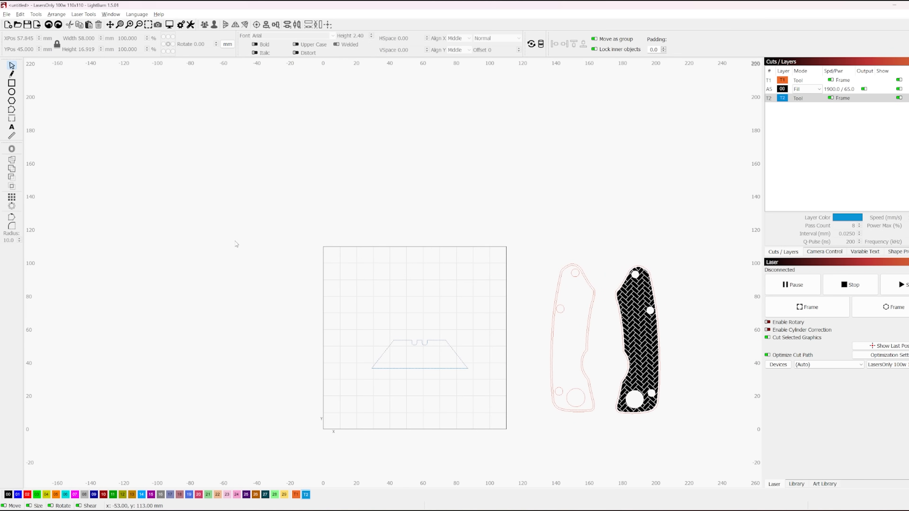
- Paste the herringbone pattern beside the work area and select the blade outline
key(ctrl+v)
scroll(234, 241, down, 2)
drag(312, 210, 321, 329)
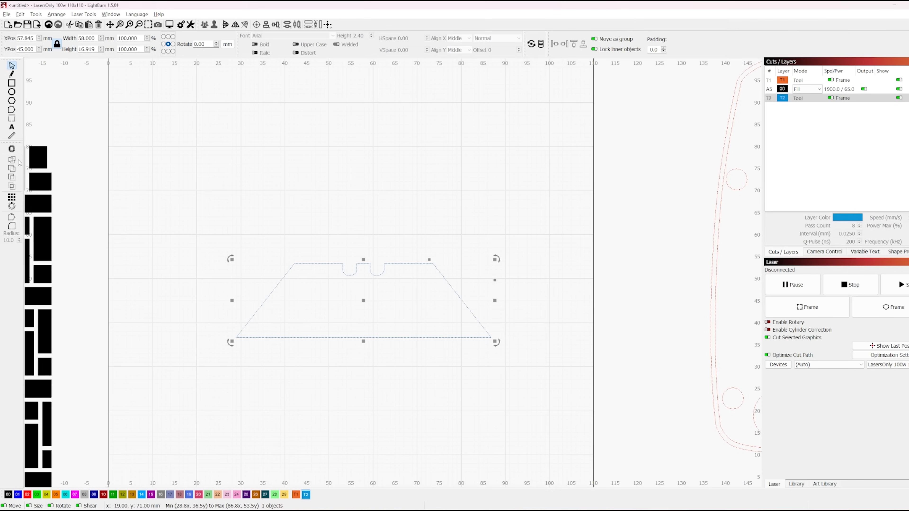
- Offset the blade outline inward by 0.5 mm with round corners and put the offset outline on layer T1
click(14, 149)
text(.5)
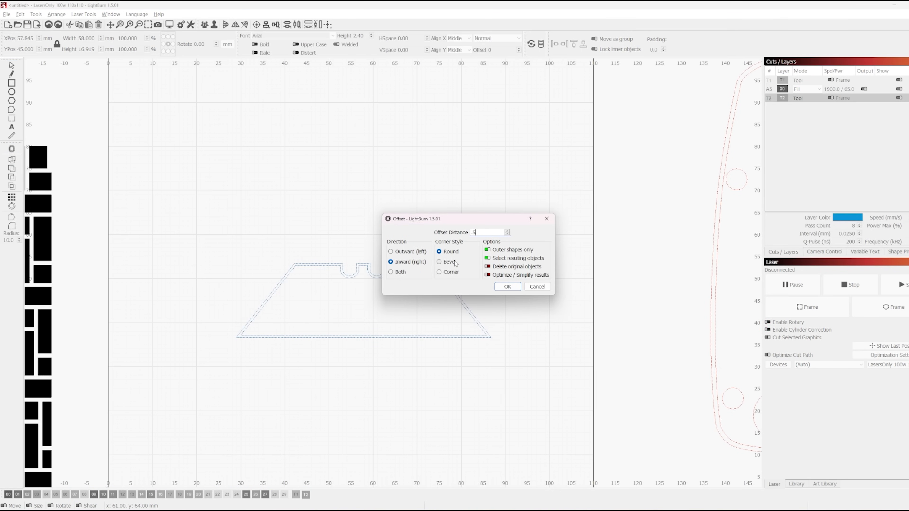
key(Return)
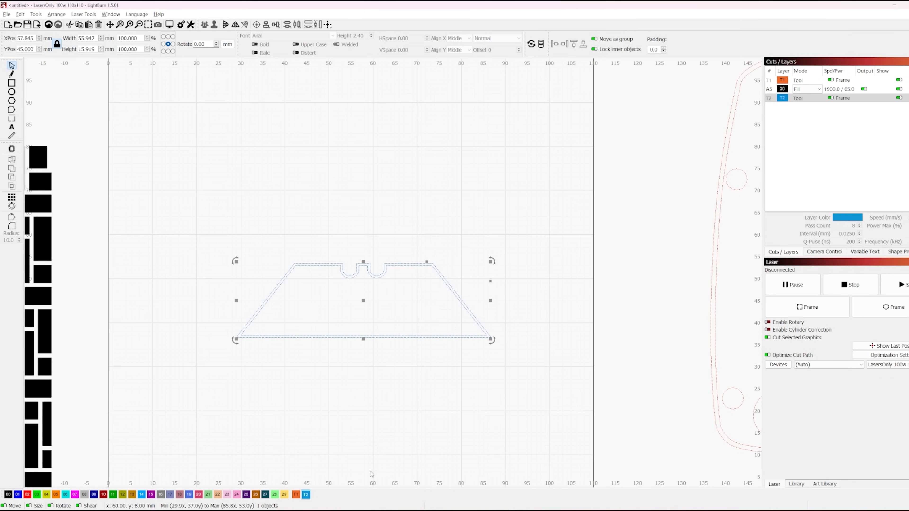
click(382, 450)
scroll(326, 273, up, 2)
click(335, 258)
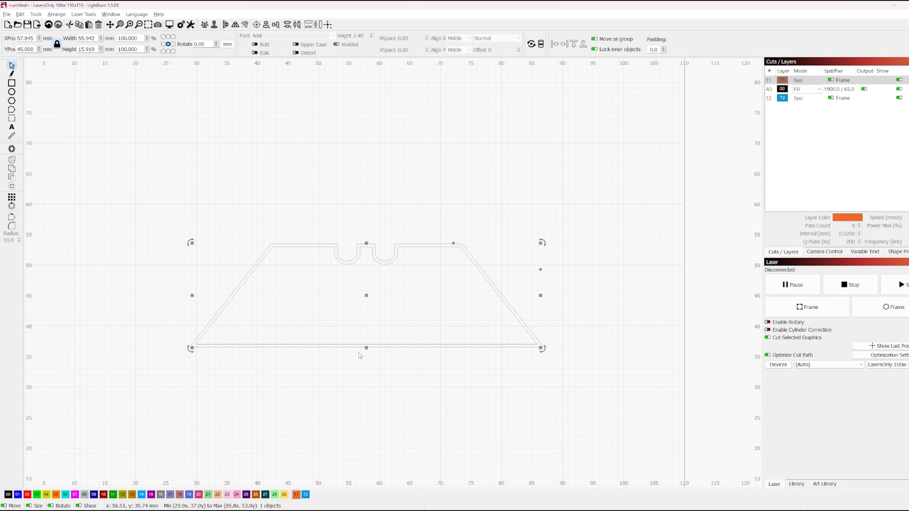
- Scale the herringbone pattern down to about 30.5 mm square and place it over the blade outline at about X 56, Y 45 mm
drag(159, 287, 297, 275)
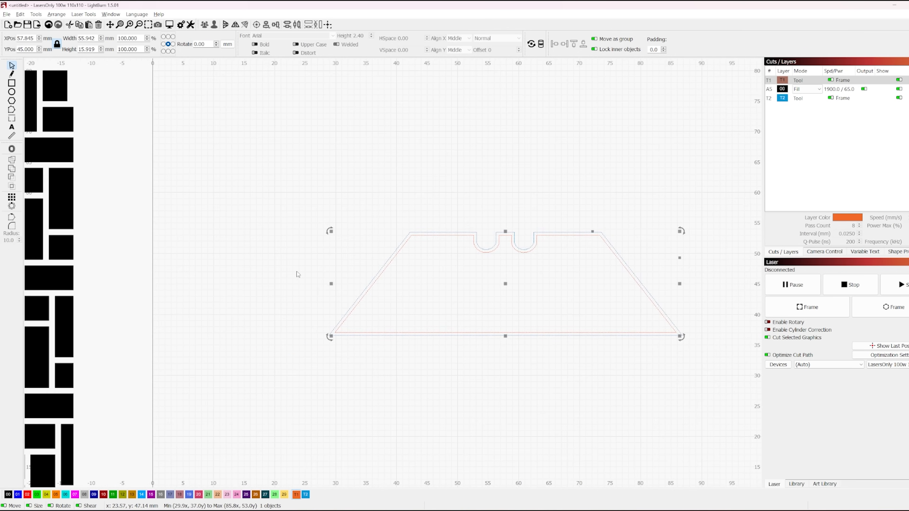
scroll(297, 274, down, 4)
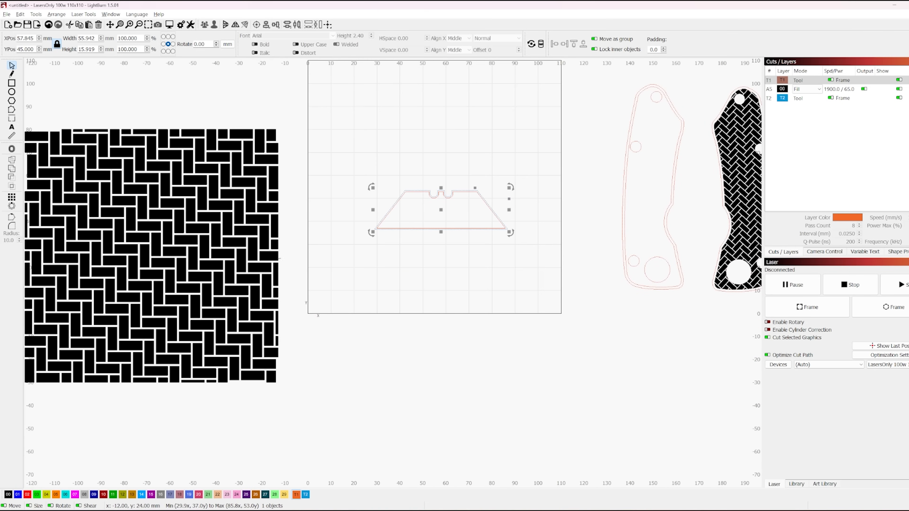
click(278, 380)
drag(280, 380, 65, 205)
drag(65, 205, 61, 201)
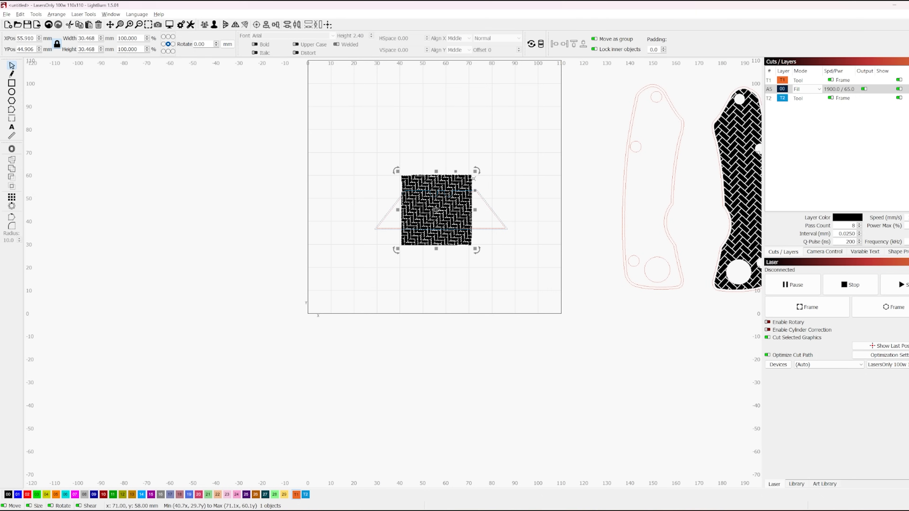
- Rotate the herringbone pattern 45 degrees and enlarge it to about 62 mm across to cover the blade outline
drag(477, 170, 497, 219)
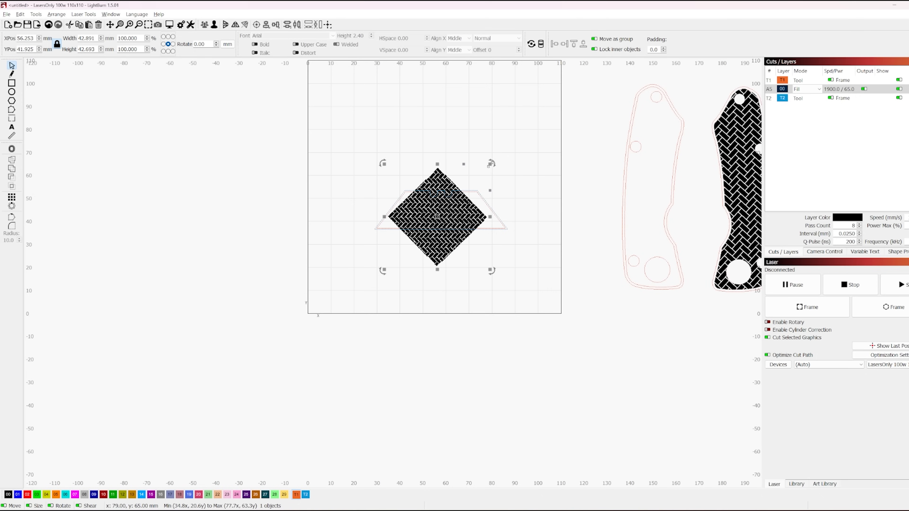
drag(489, 165, 523, 151)
click(508, 183)
- Clip the herringbone pattern to the inner blade outline with a Boolean intersection
scroll(489, 198, up, 10)
click(474, 155)
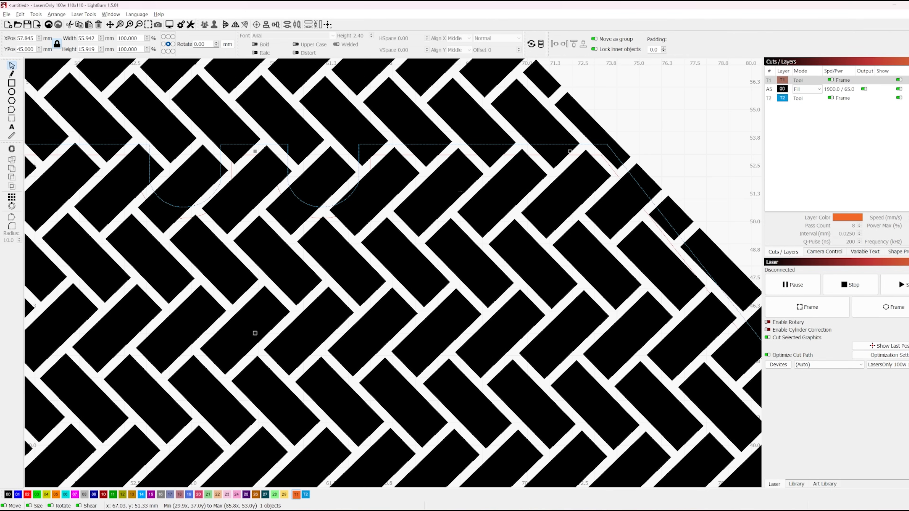
shift+click(454, 183)
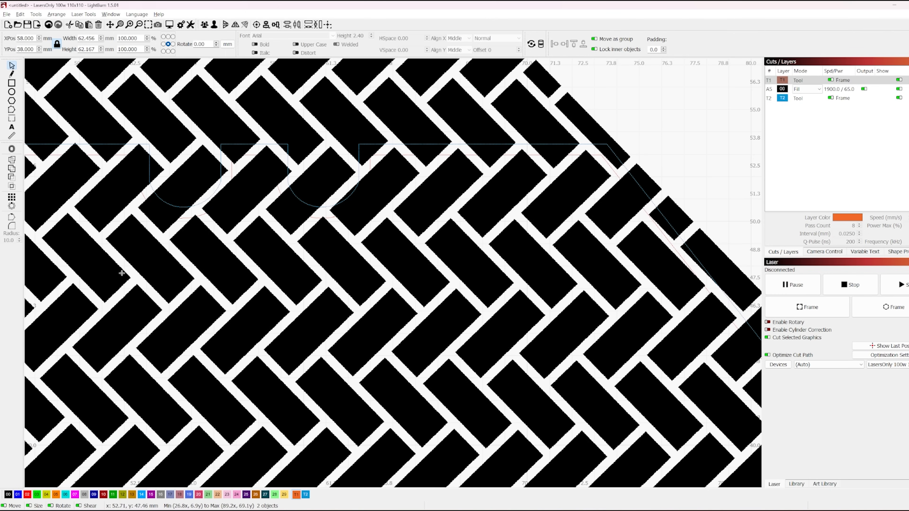
click(12, 187)
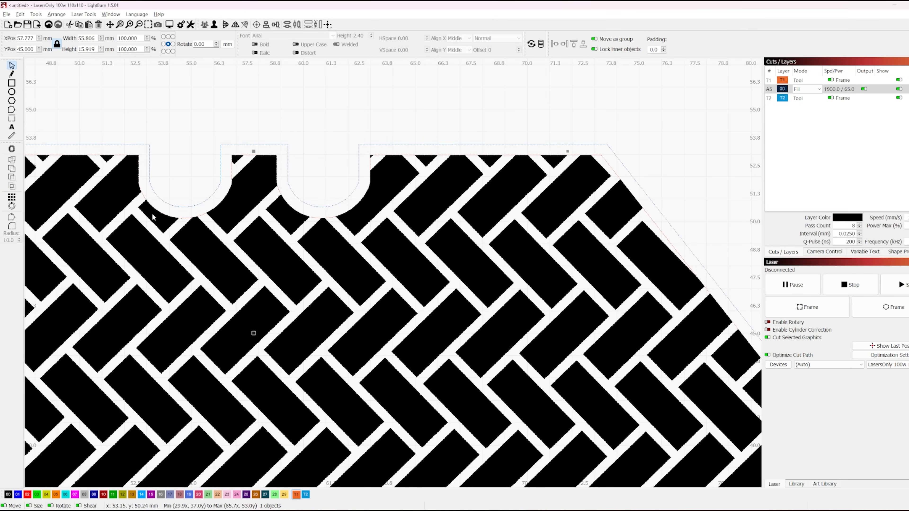
- Move the clipped herringbone pattern off the blade outline to about X -27, Y 55 mm and deselect it
scroll(156, 204, down, 6)
click(192, 301)
drag(192, 301, 339, 294)
click(369, 234)
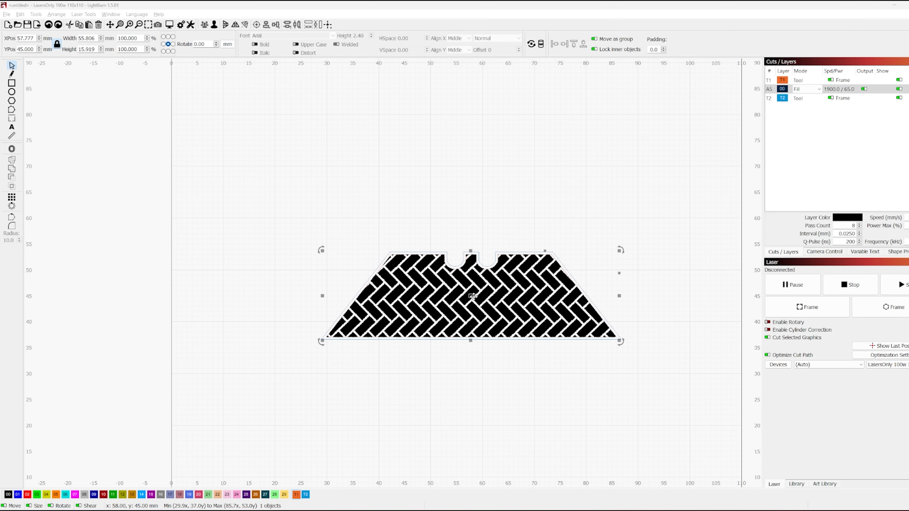
drag(473, 297, 33, 246)
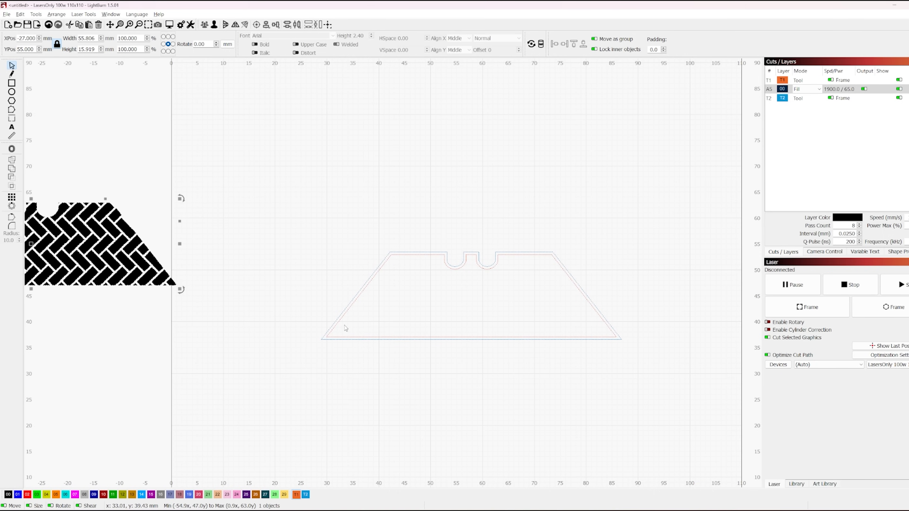
click(260, 437)
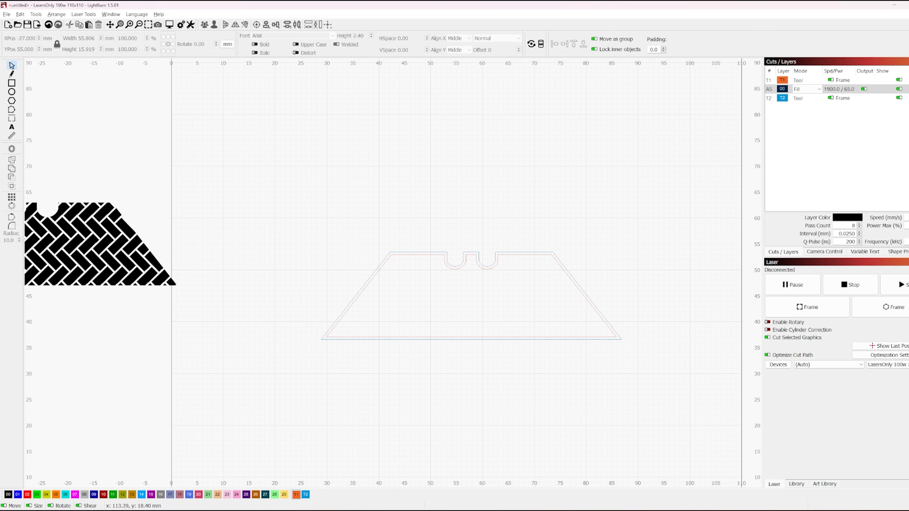
- Switch to ChatGPT and review the request "please provide the top 20 dad jokes" with its responses
key(alt+Tab)
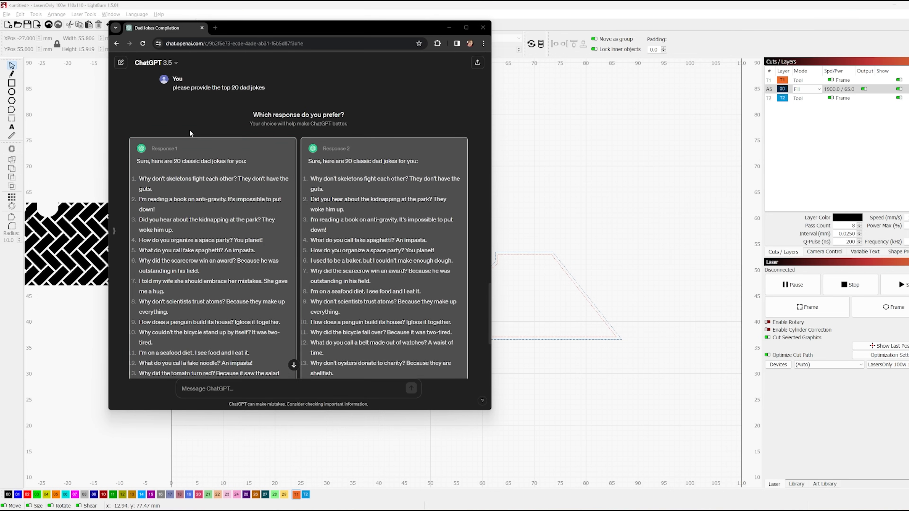
drag(178, 88, 266, 89)
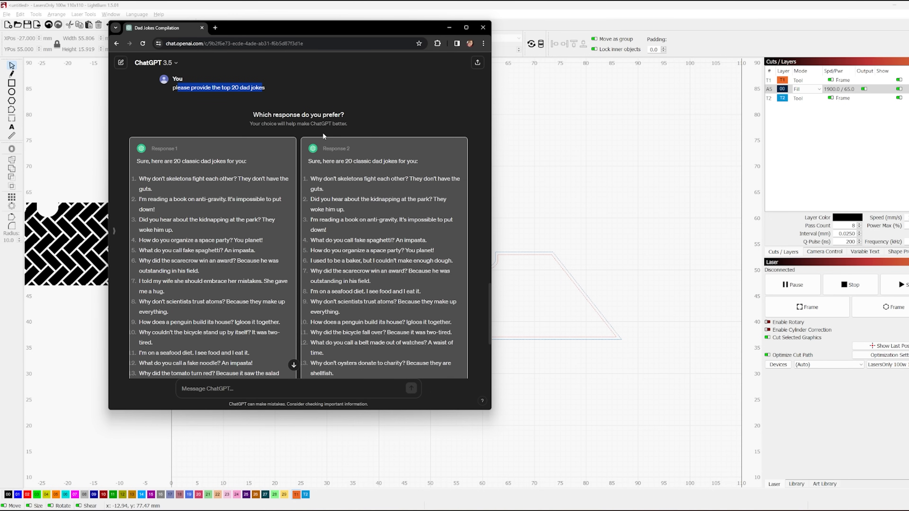
click(317, 89)
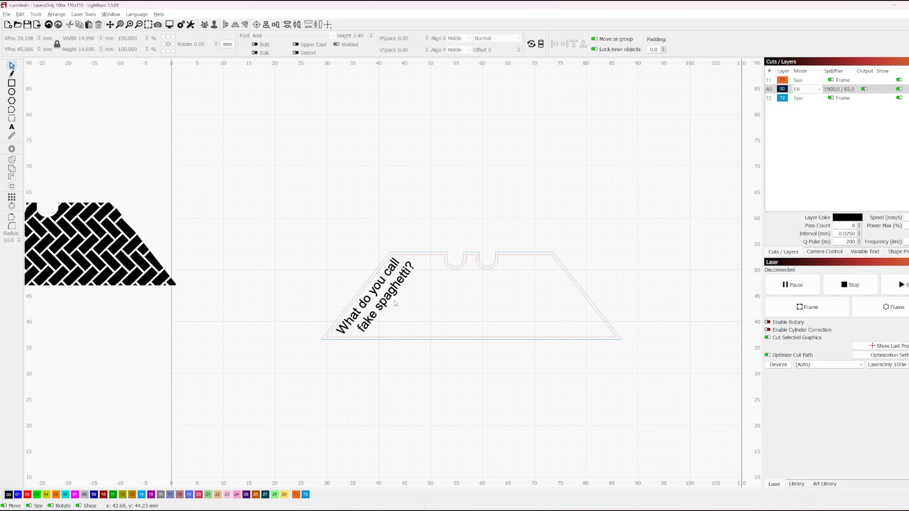
- Angle a copy of the "What do you call fake spaghetti?" text along the upper blade's right edge at about X 78, Y 61 mm
click(395, 303)
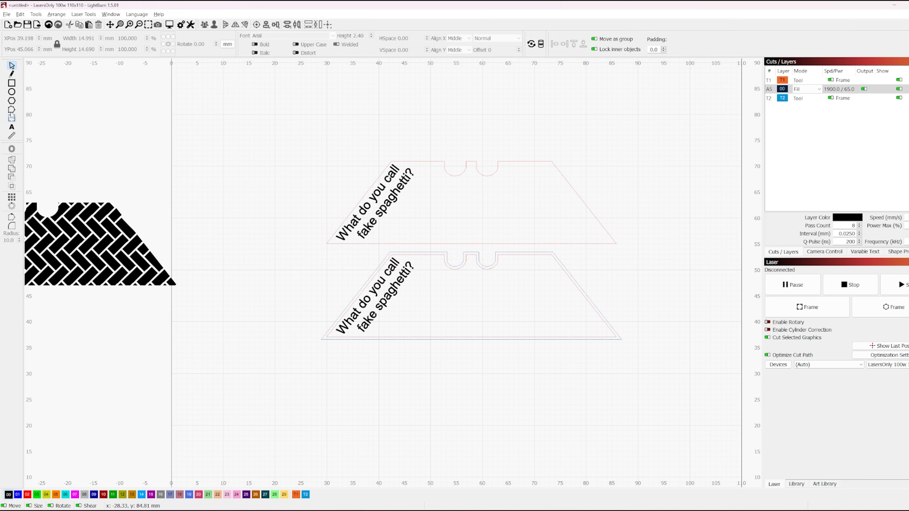
click(13, 129)
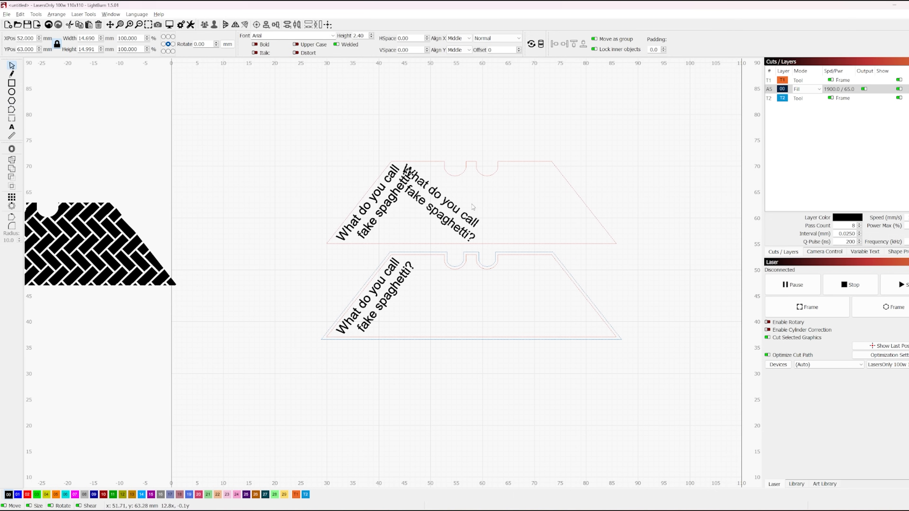
drag(462, 205, 592, 210)
drag(614, 251, 605, 263)
drag(572, 208, 577, 212)
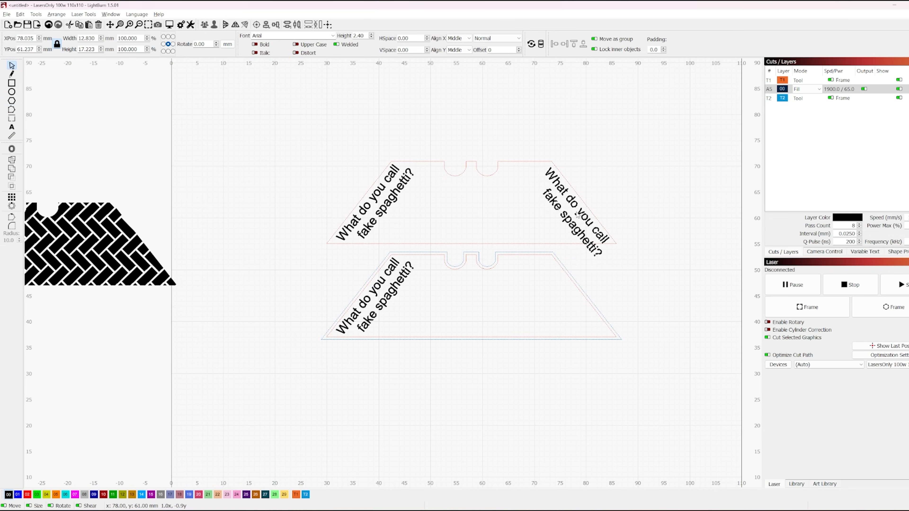
- Replace the text along the upper blade's right edge with "An Impasta!"
double_click(602, 254)
key(BackSpace)
key(BackSpace)
key(BackSpace)
key(BackSpace)
key(BackSpace)
key(BackSpace)
key(BackSpace)
key(BackSpace)
key(BackSpace)
key(BackSpace)
key(BackSpace)
key(BackSpace)
key(BackSpace)
key(BackSpace)
key(BackSpace)
key(BackSpace)
key(BackSpace)
key(BackSpace)
key(BackSpace)
key(BackSpace)
text(An Impasta!)
key(Escape)
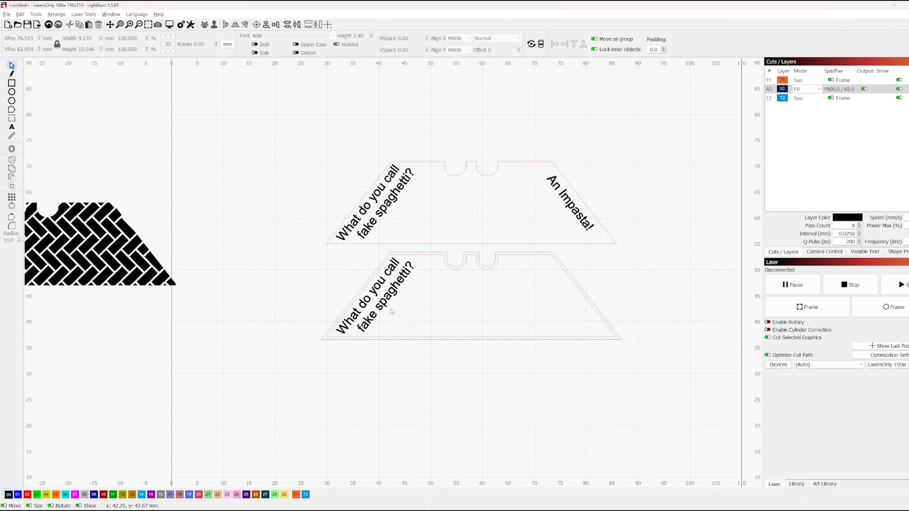
- Delete the duplicate "What do you call fake spaghetti?" text from the upper blade
click(393, 193)
key(Delete)
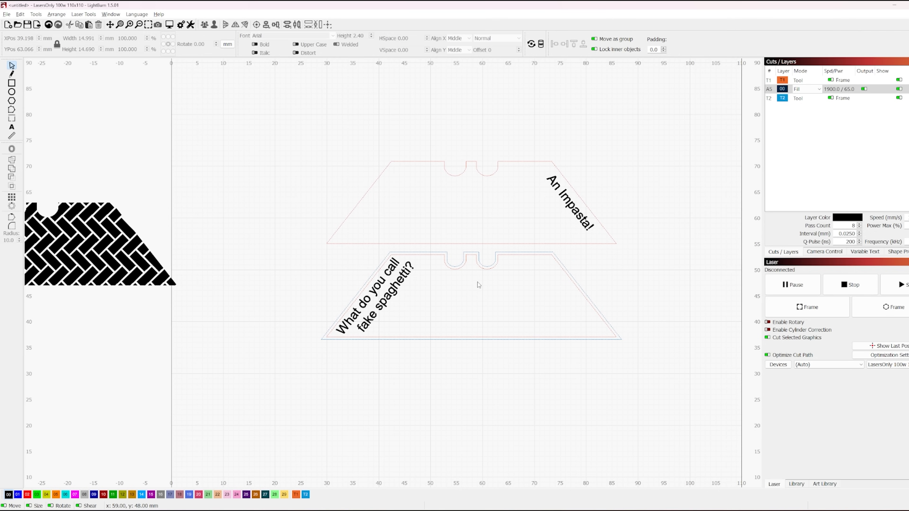
click(570, 201)
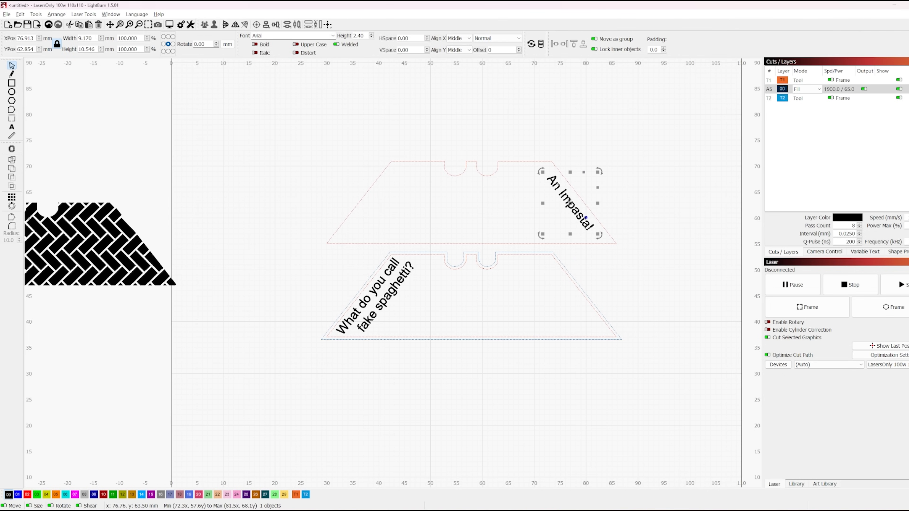
click(401, 300)
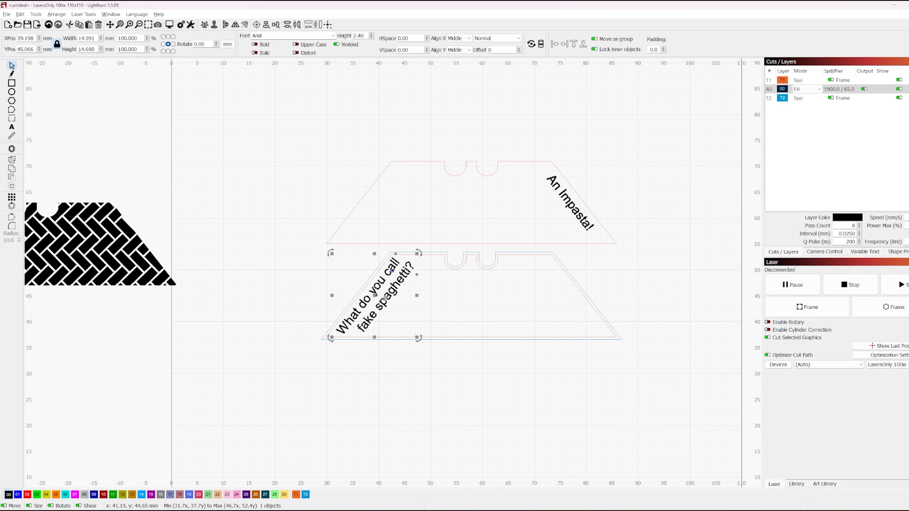
click(408, 316)
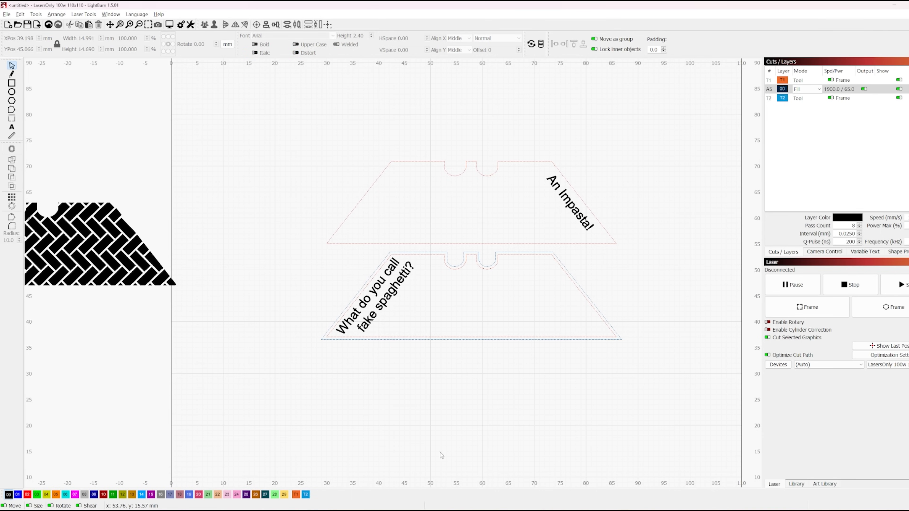
- In ChatGPT, choose the first response and find another dad joke in its list, then return to LightBurn
key(alt+Tab)
click(282, 350)
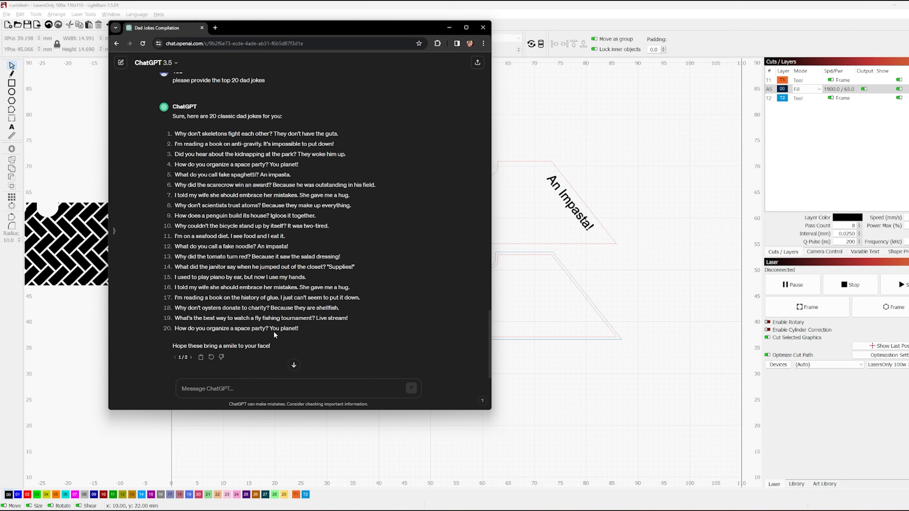
click(547, 274)
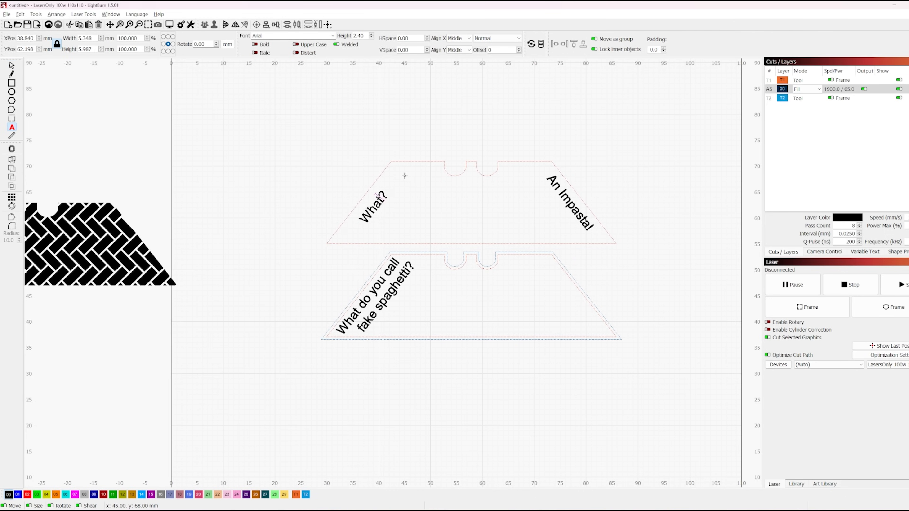
- Change the "What?" text on the upper blade to "How does a penguin build its house? Igloos it together."
key(BackSpace)
key(BackSpace)
key(BackSpace)
key(BackSpace)
text(How does a penguin build its house? Igloos it together.)
key(Return)
key(BackSpace)
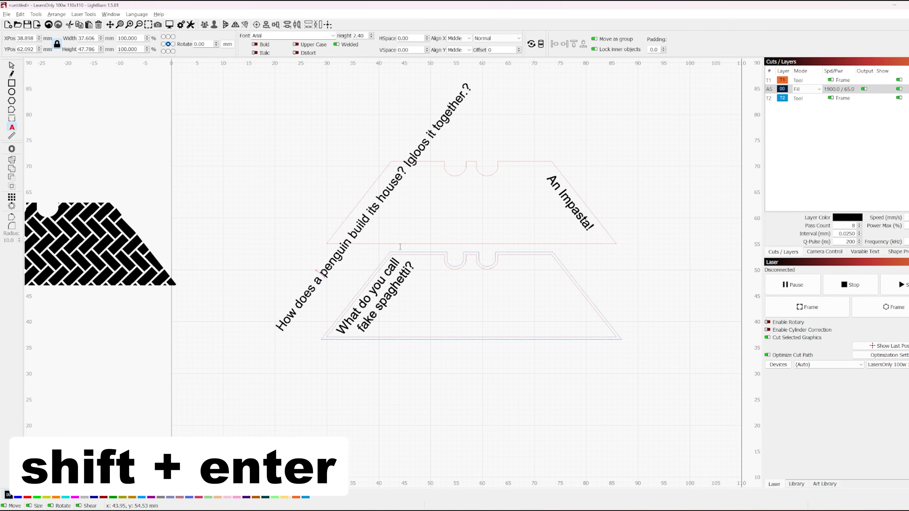
- Break the line after "How does a" and remove the answer "Igloos it together." from the penguin text
key(shift+Return)
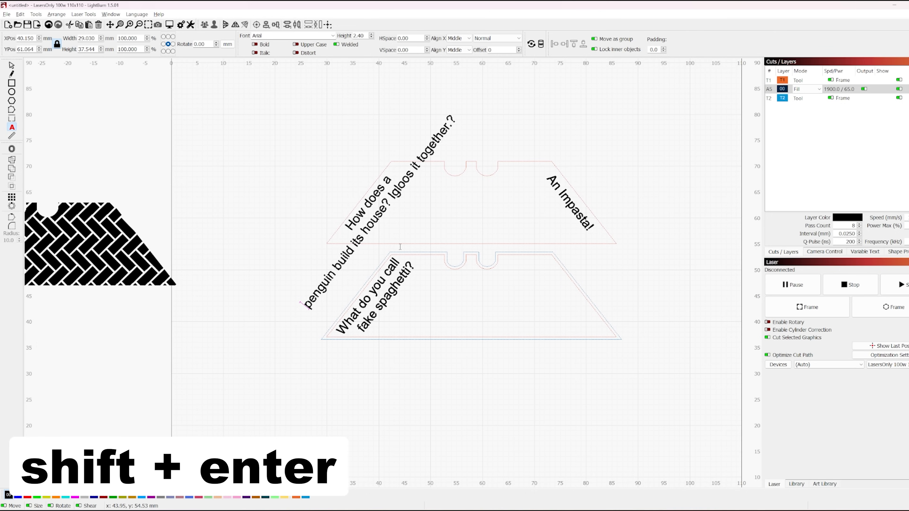
key(End)
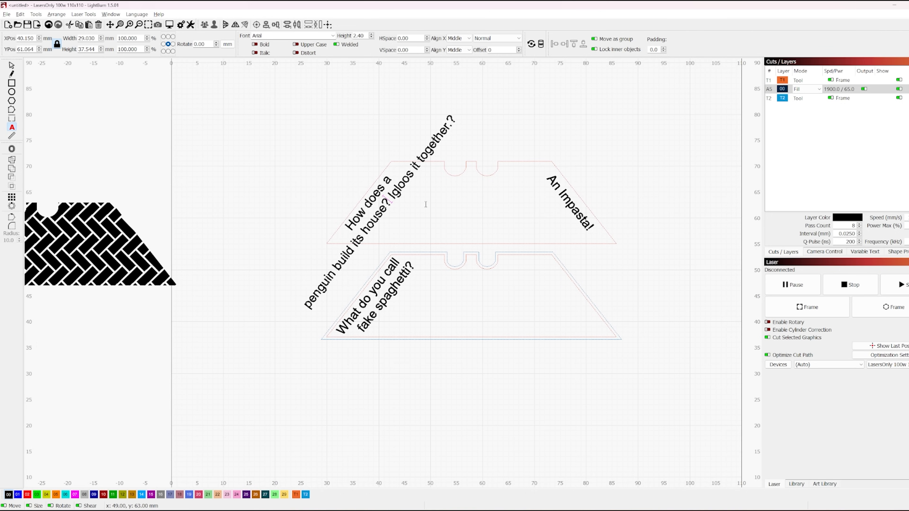
key(BackSpace)
key(BackSpace)
key(BackSpace)
key(BackSpace)
key(BackSpace)
key(BackSpace)
key(BackSpace)
key(BackSpace)
key(BackSpace)
key(BackSpace)
key(BackSpace)
key(BackSpace)
key(BackSpace)
key(BackSpace)
key(BackSpace)
key(BackSpace)
key(BackSpace)
key(BackSpace)
key(BackSpace)
key(BackSpace)
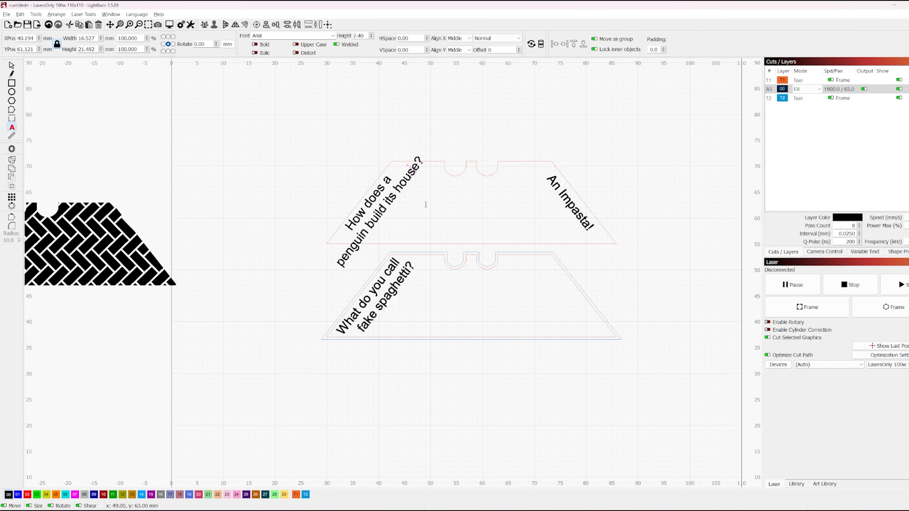
- Put "its house?" on a third line and position the penguin question inside the upper blade at about X 39.5, Y 62 mm
key(Left)
key(Left)
key(Left)
key(Left)
key(Left)
key(Left)
key(Left)
key(Left)
key(Left)
key(Left)
key(shift+Return)
key(Escape)
drag(375, 201, 373, 212)
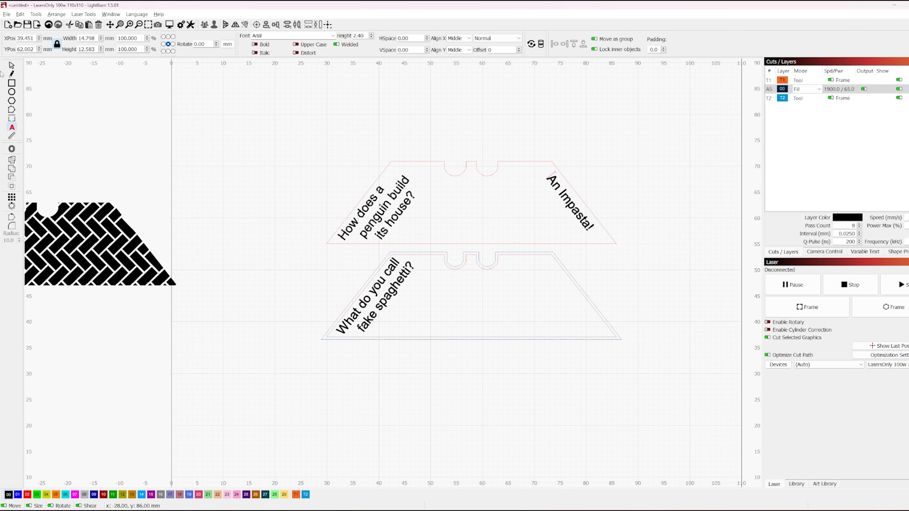
drag(373, 211, 376, 208)
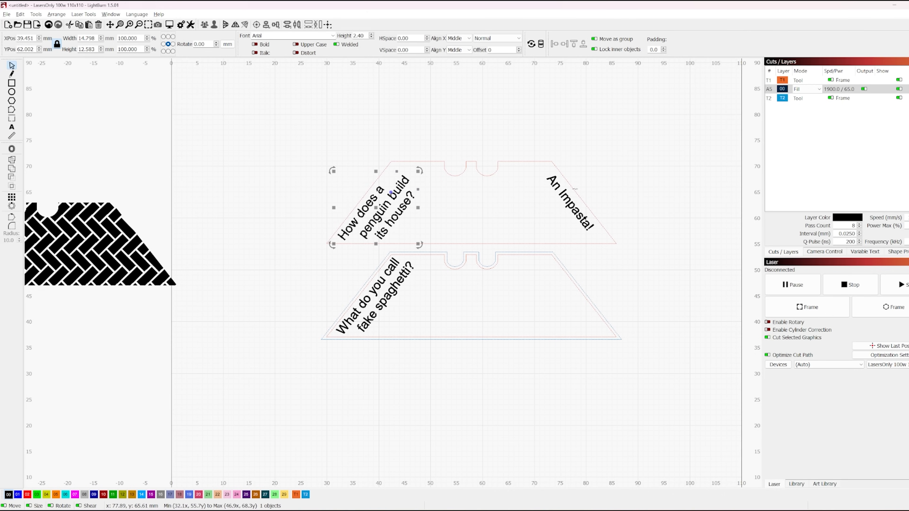
- Duplicate the "An Impasta!" text onto the lower blade at about X 78, Y 45 mm and change it to "Igloos it together!"
click(566, 199)
key(ctrl+d)
drag(570, 202, 570, 290)
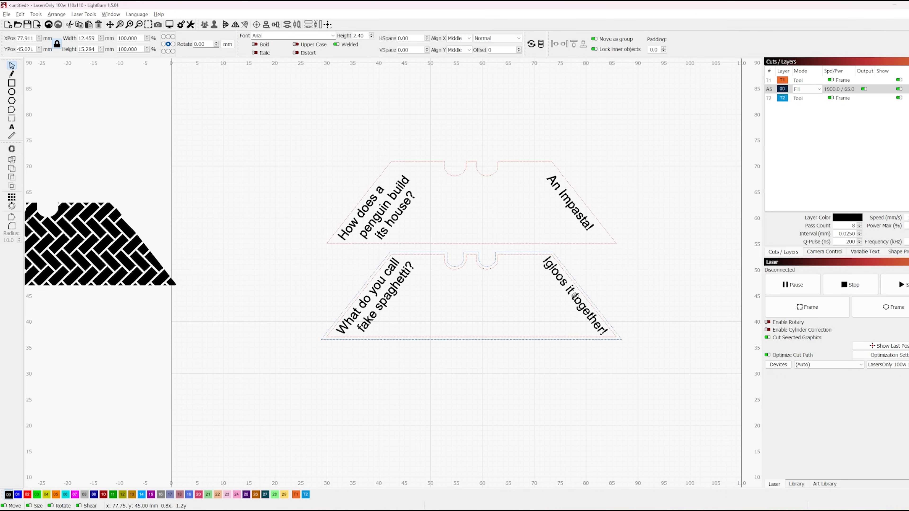
click(579, 307)
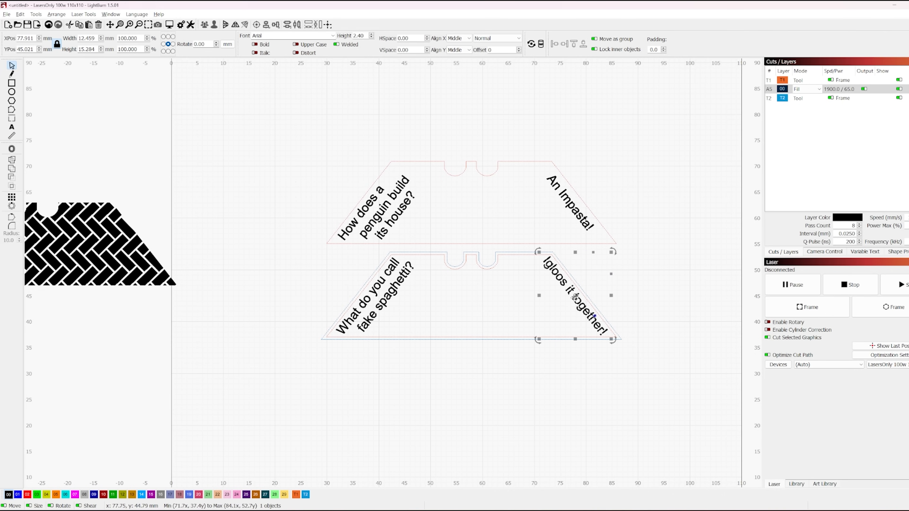
- Break "Igloos it together!" into two lines after "Igloos it" and position it at about X 76, Y 45 mm inside the lower blade
key(t)
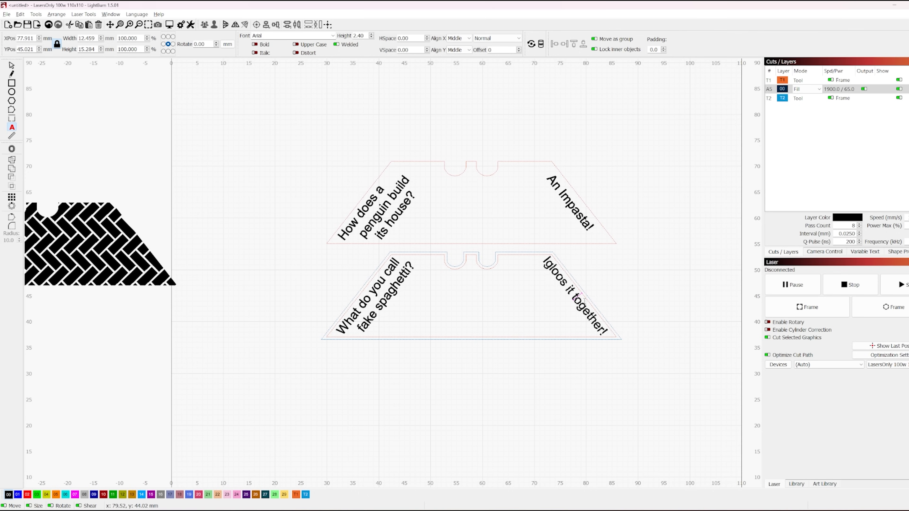
key(Return)
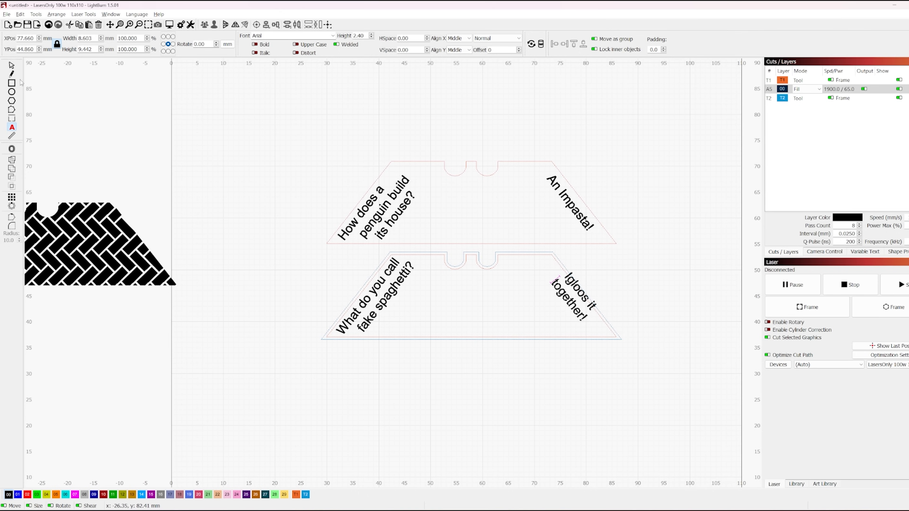
click(13, 66)
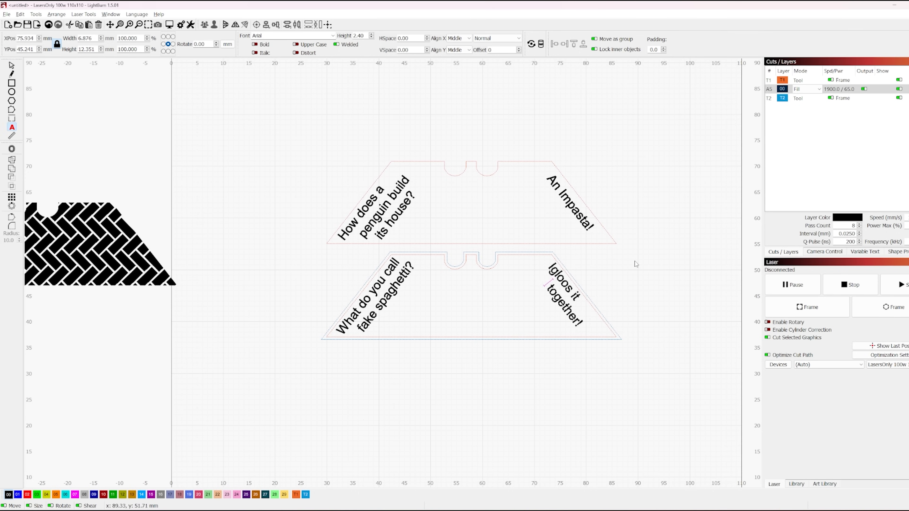
click(146, 117)
- Select the lower blade artwork, assign the Steel "Anneal" preset to the fill layer, and turn on bi-directional fill in its cut settings
scroll(614, 275, up, 4)
scroll(537, 278, down, 6)
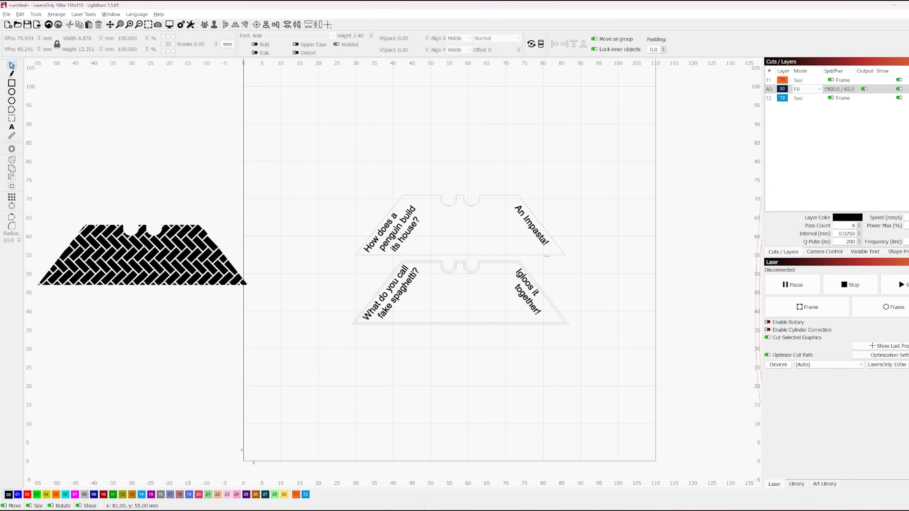
drag(245, 297, 142, 256)
click(242, 318)
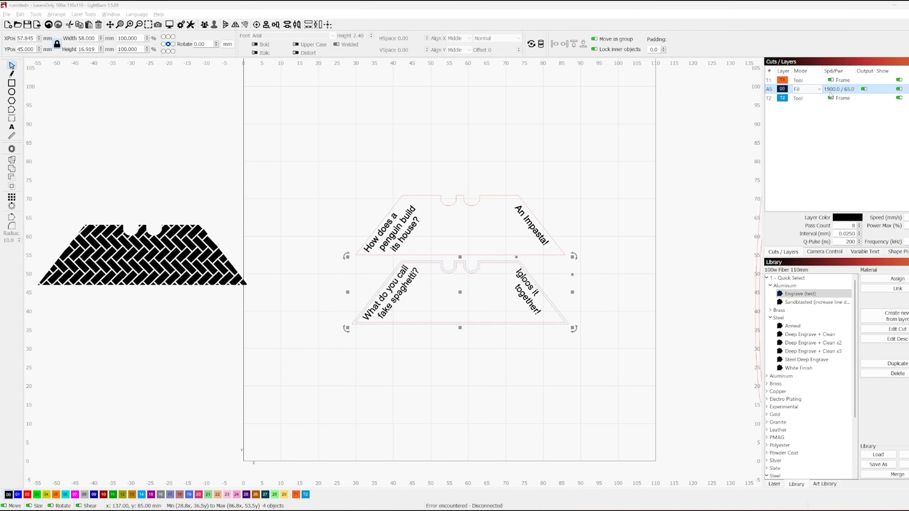
click(800, 328)
click(894, 279)
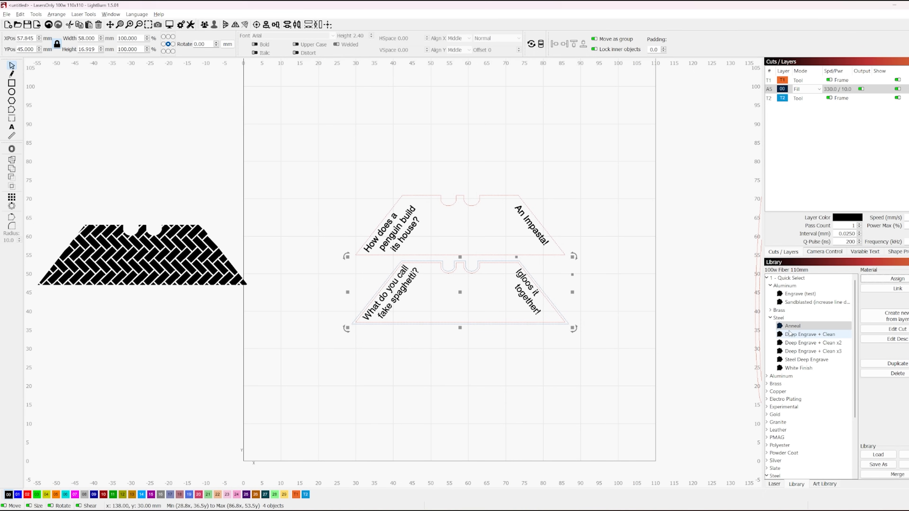
double_click(822, 89)
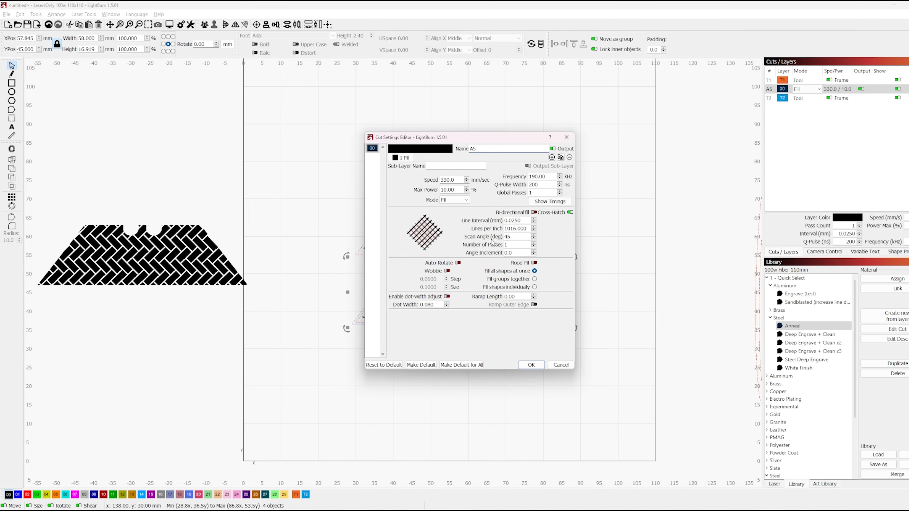
click(534, 213)
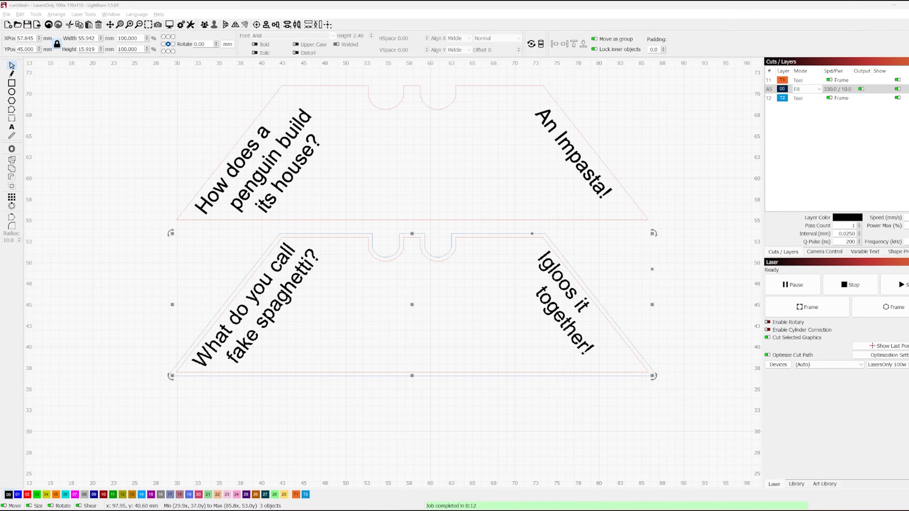
- Move the lower red blade outline with its spaghetti and igloo texts up and away from the blue outline
click(465, 272)
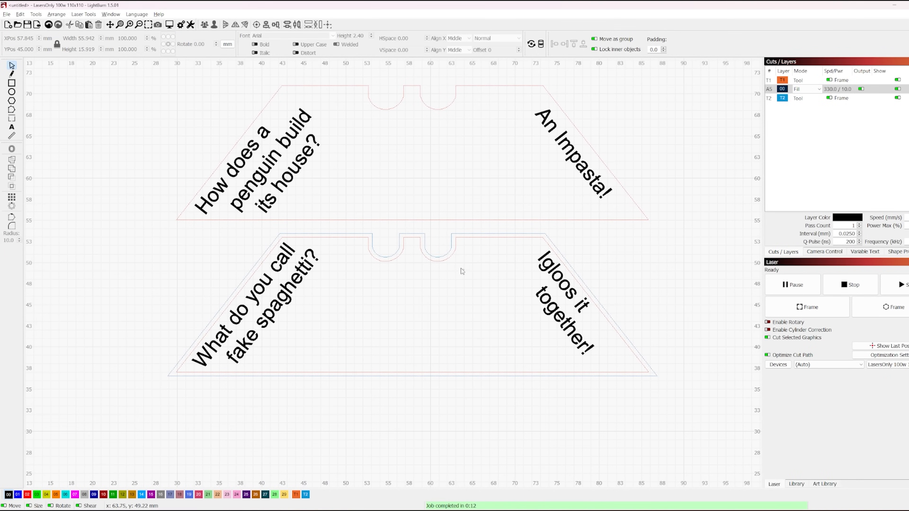
click(447, 264)
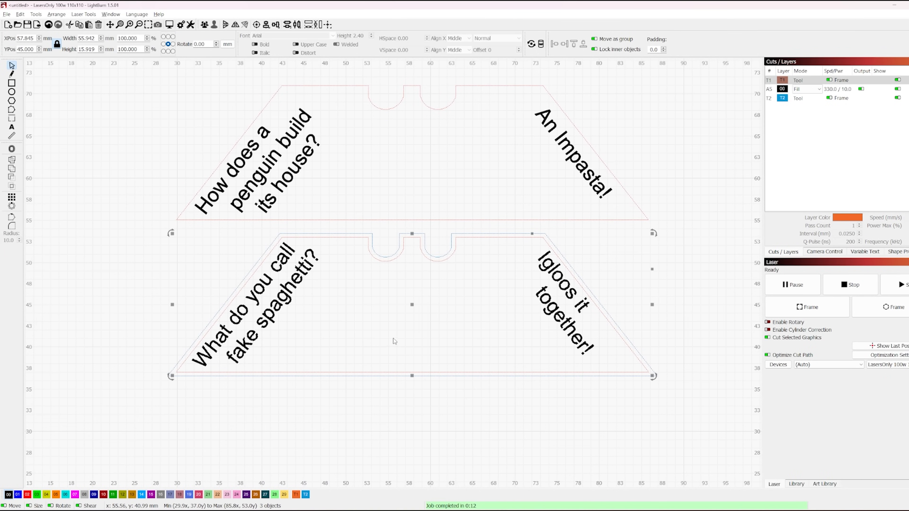
drag(412, 307, 549, 138)
- Group the upper blade outline with its penguin and "An Impasta!" texts and center the group on the blue blade outline
drag(328, 126, 248, 90)
key(ctrl+g)
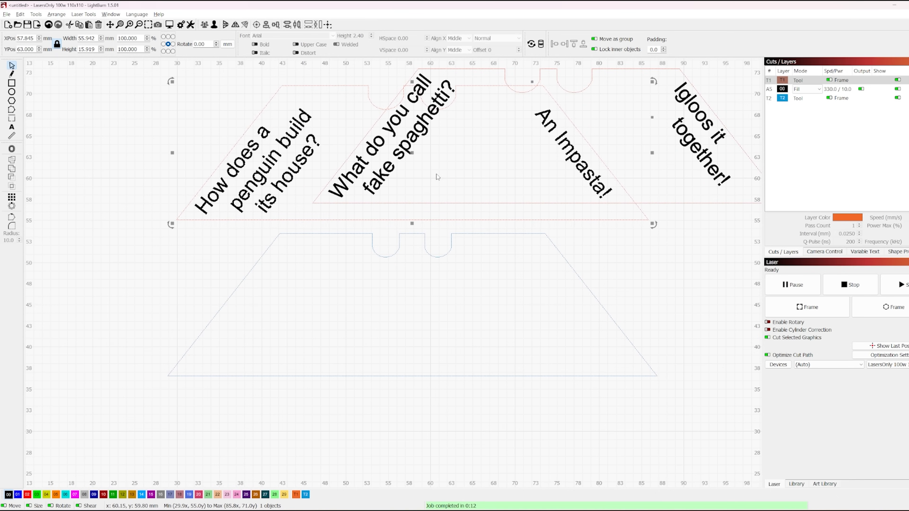
shift+click(438, 256)
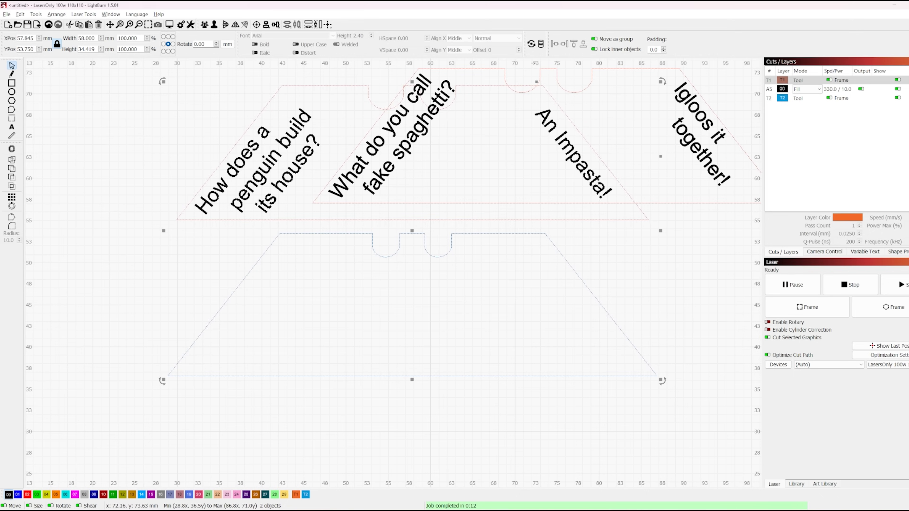
click(256, 24)
- Select the penguin blade group and start live framing for it with the Contour option
click(280, 189)
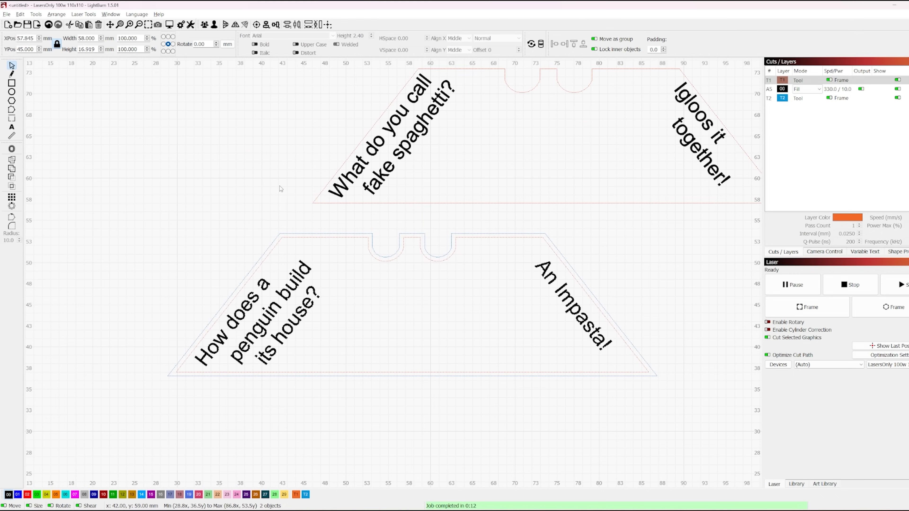
click(298, 273)
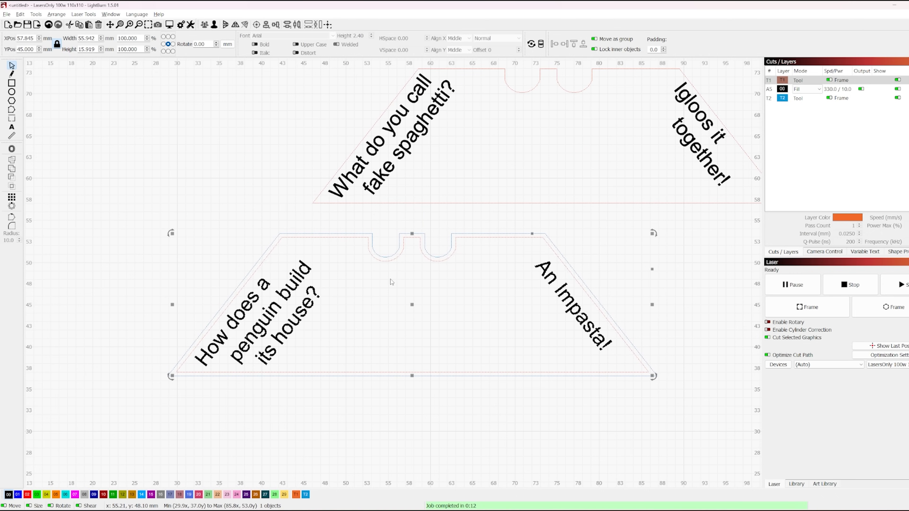
click(788, 309)
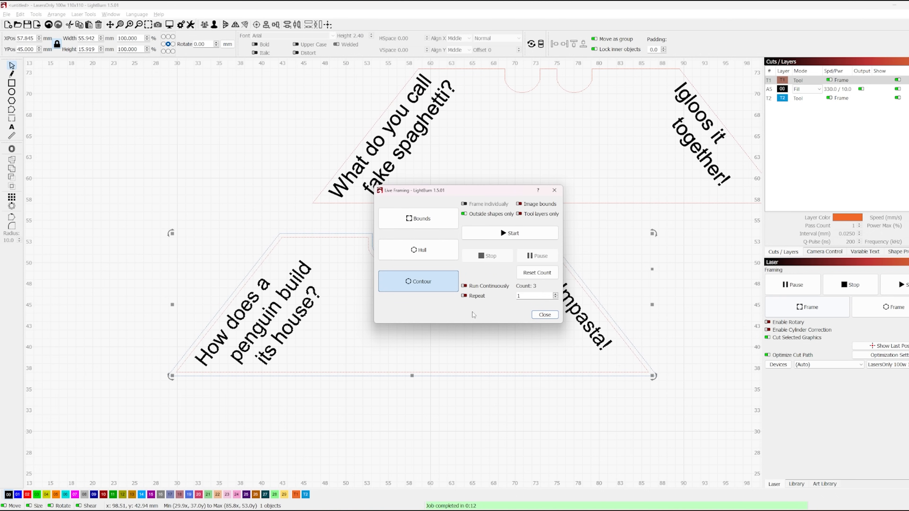